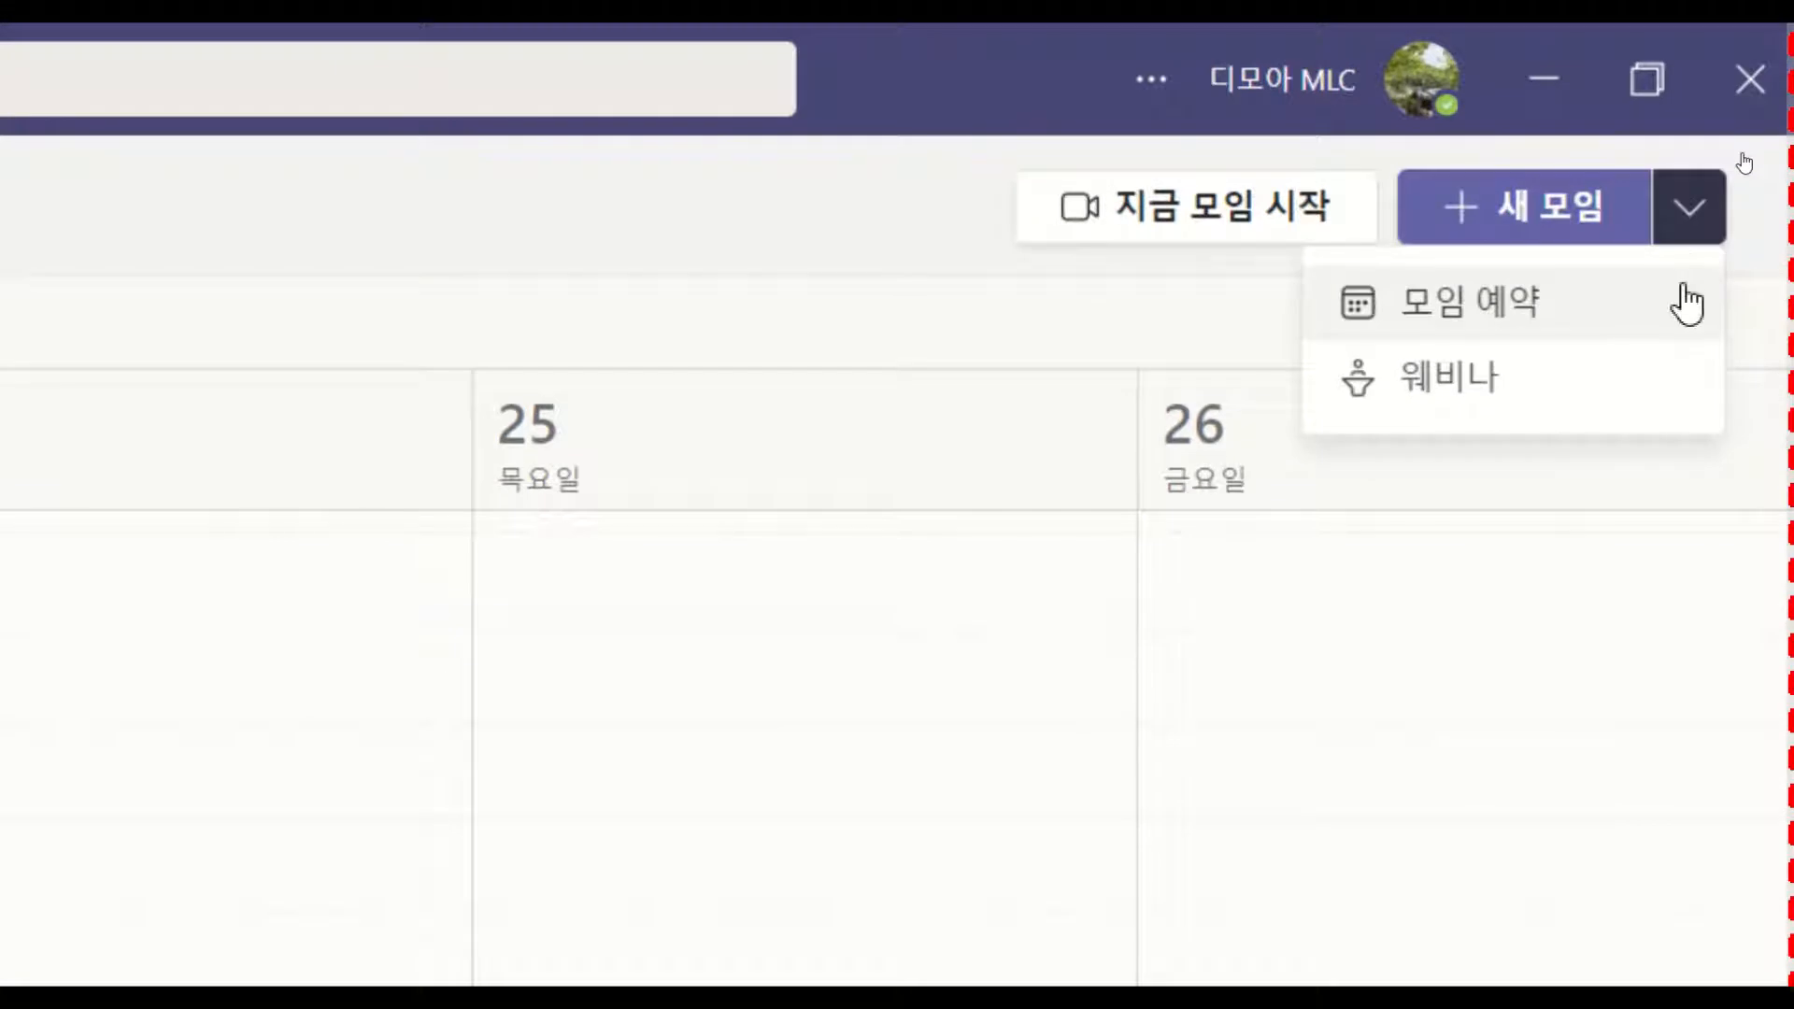
Start scheduling a new meeting and title it "Edge 사용 방법 안내".
click(1682, 304)
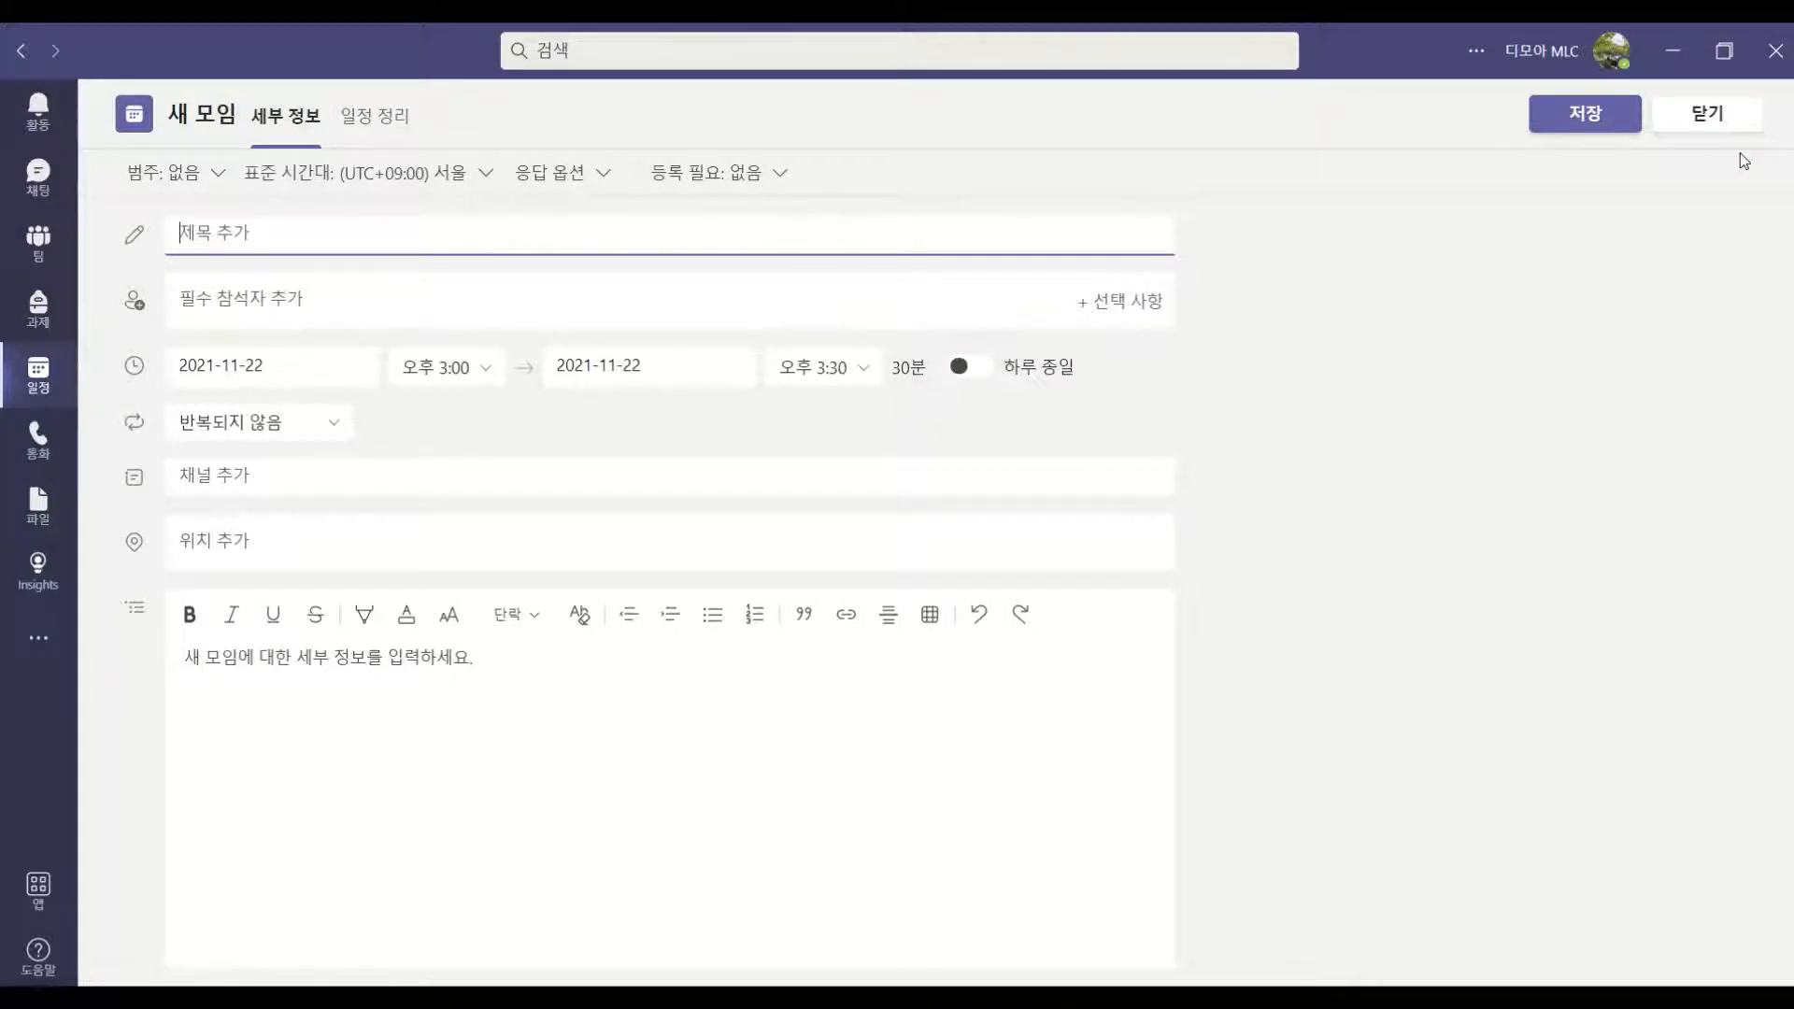
text(Edge)
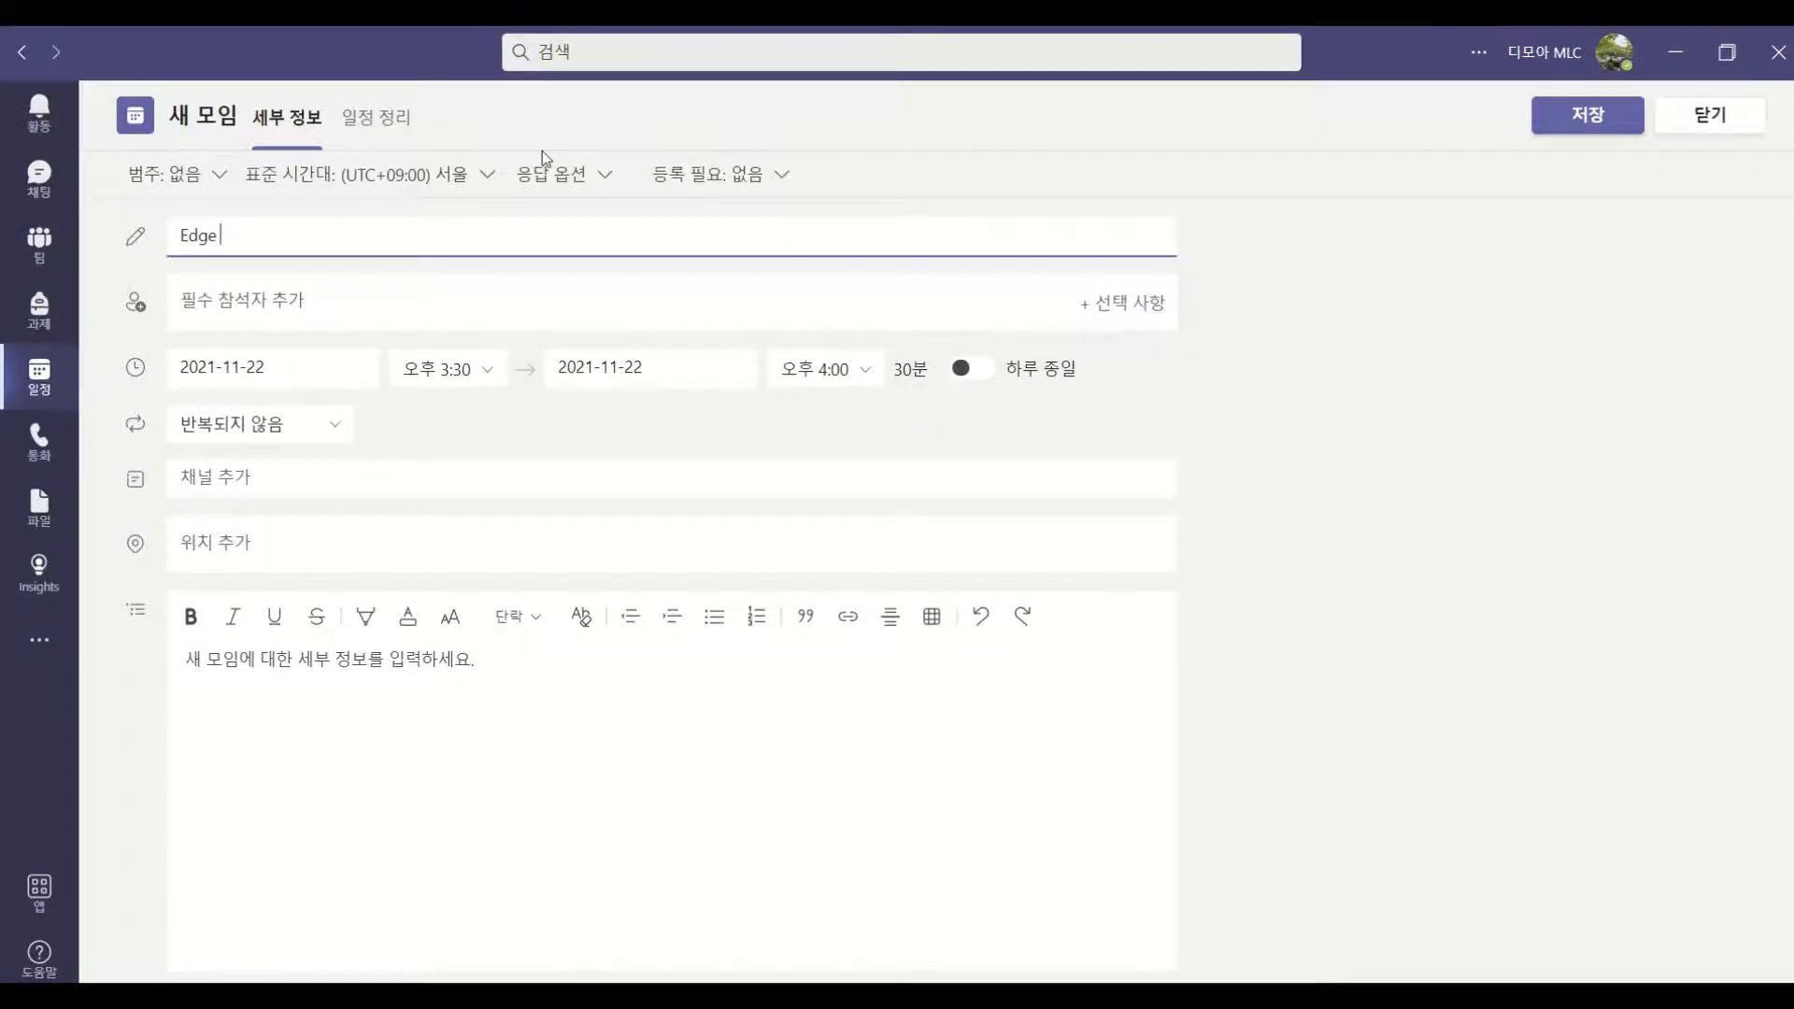
text( 사용 방법 안내)
Add five required attendees to the meeting: four people found by surname and the student account found with "dmoa".
click(410, 306)
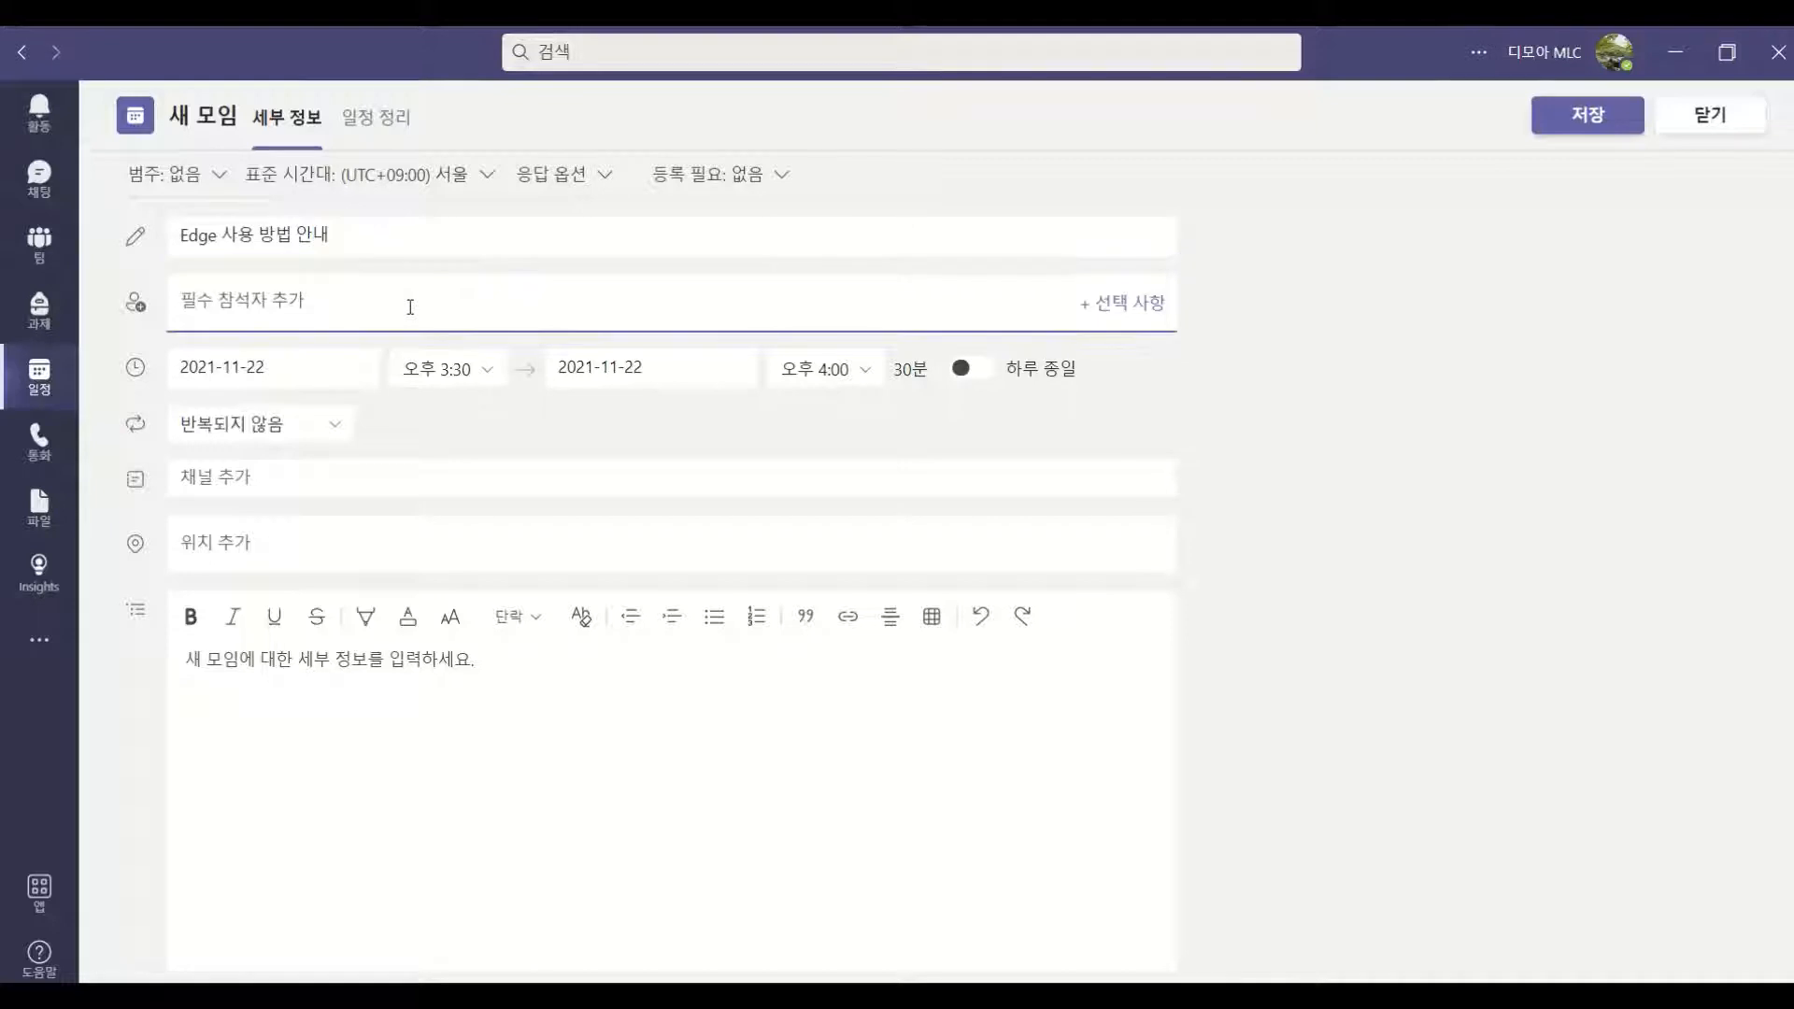
text(박)
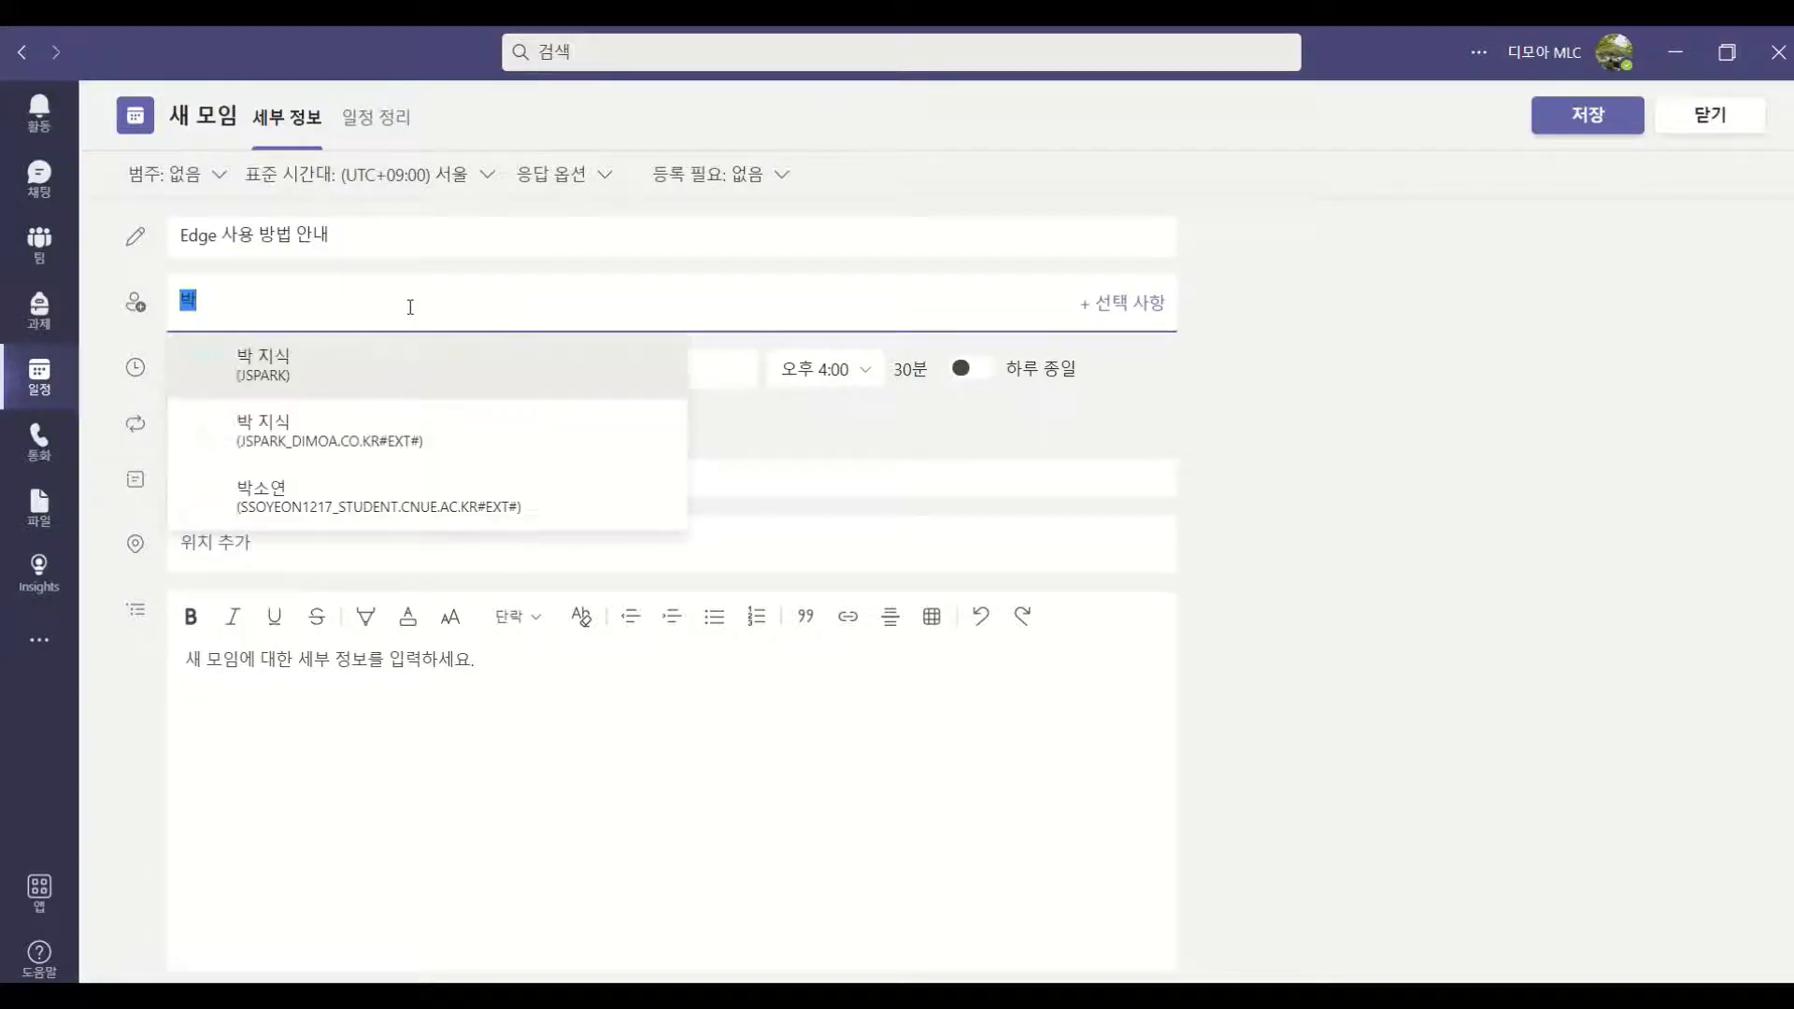
key(Return)
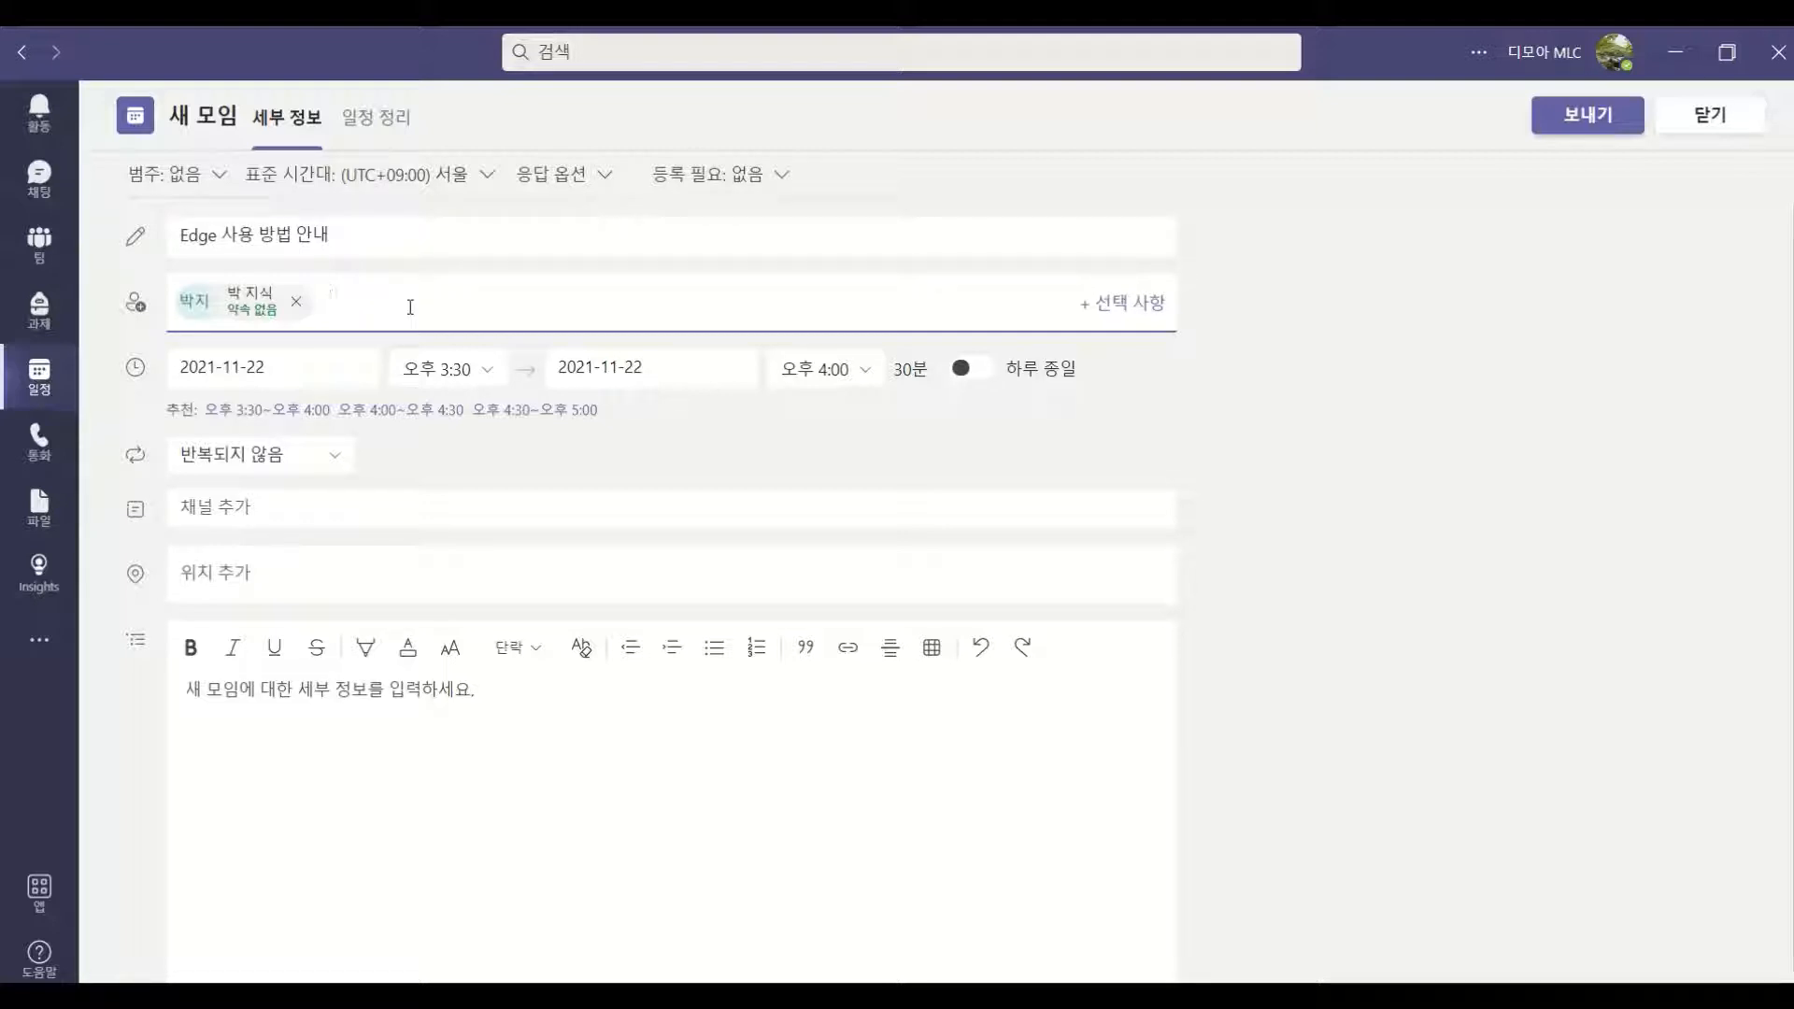
text(강)
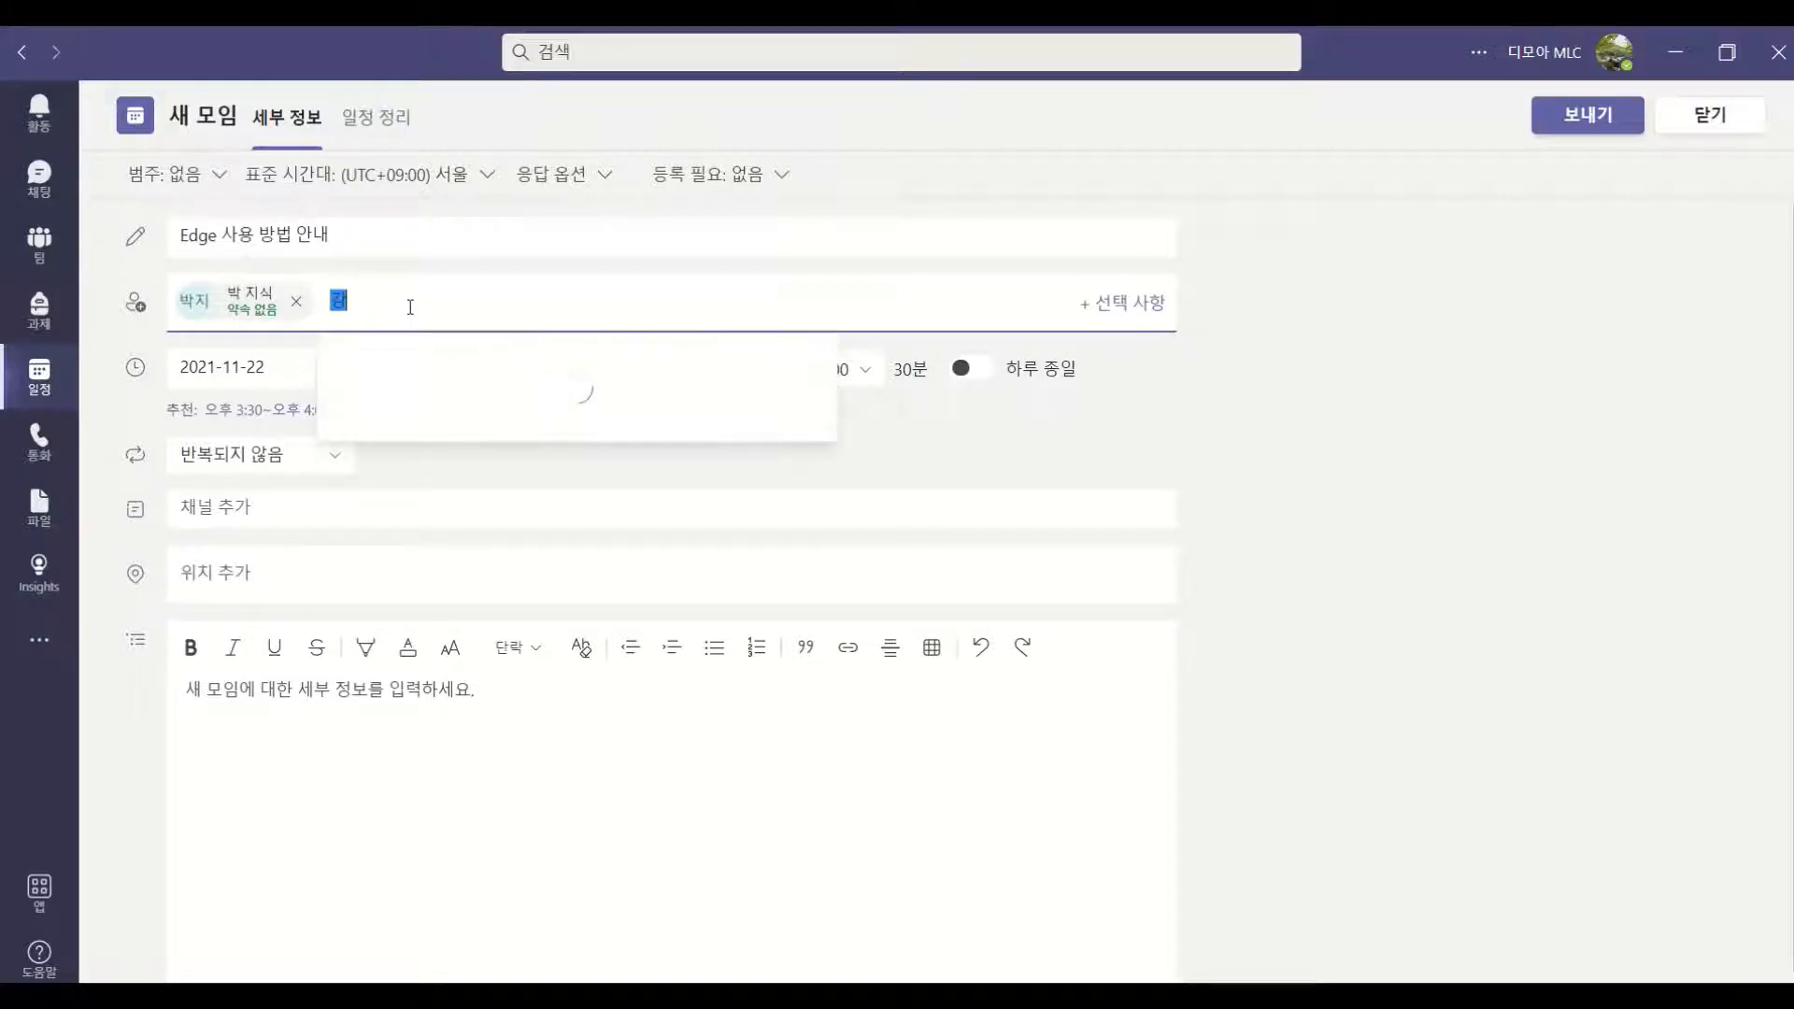
key(Return)
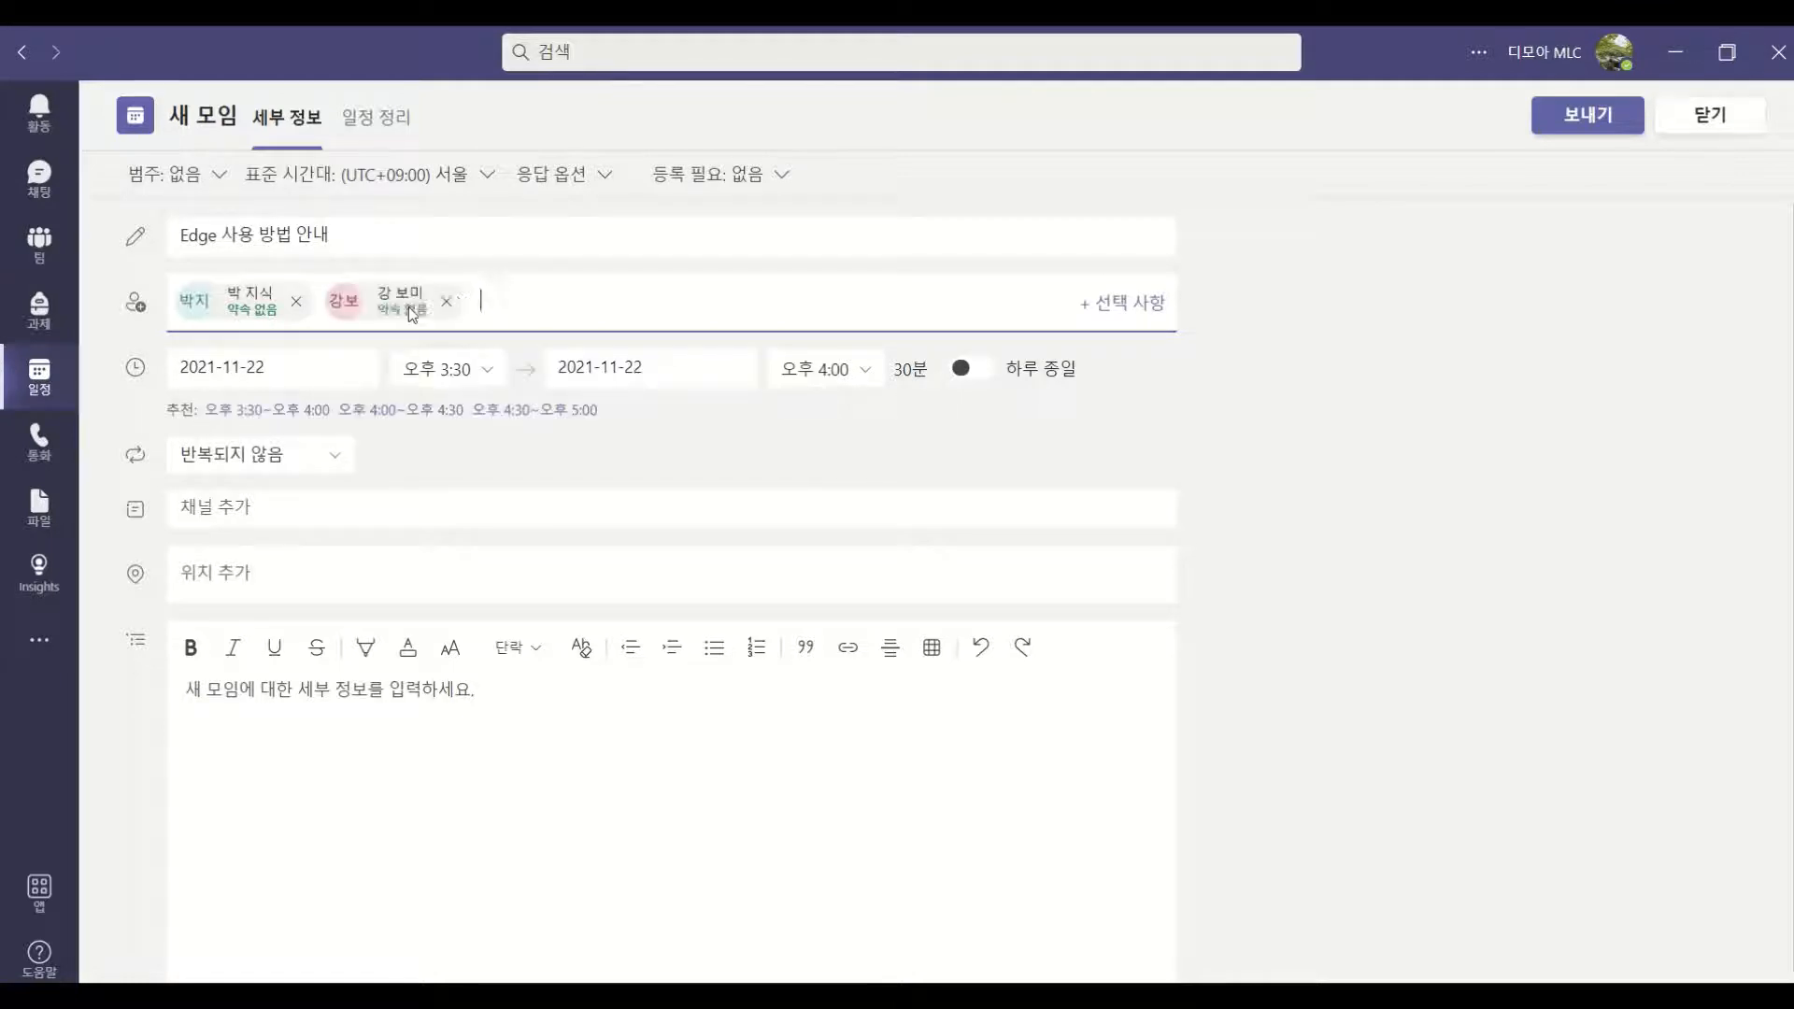
text(궈김)
key(Return)
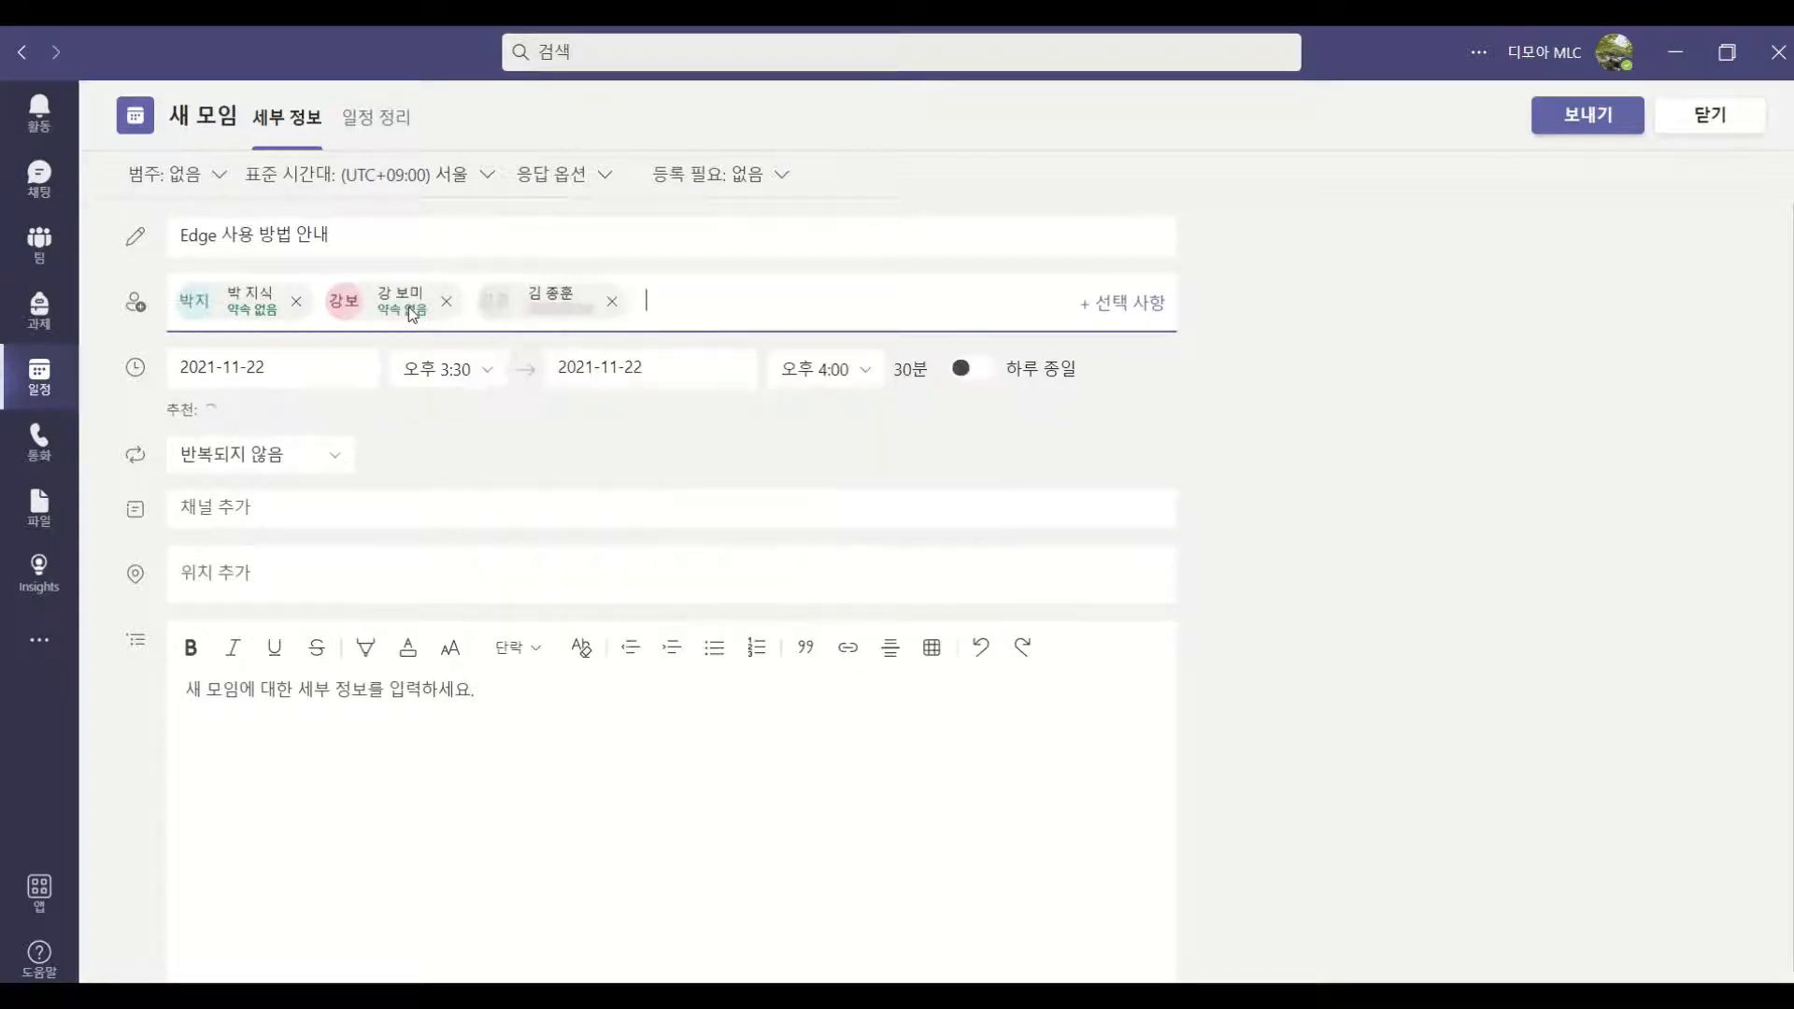
text(ㄱ)
text(김)
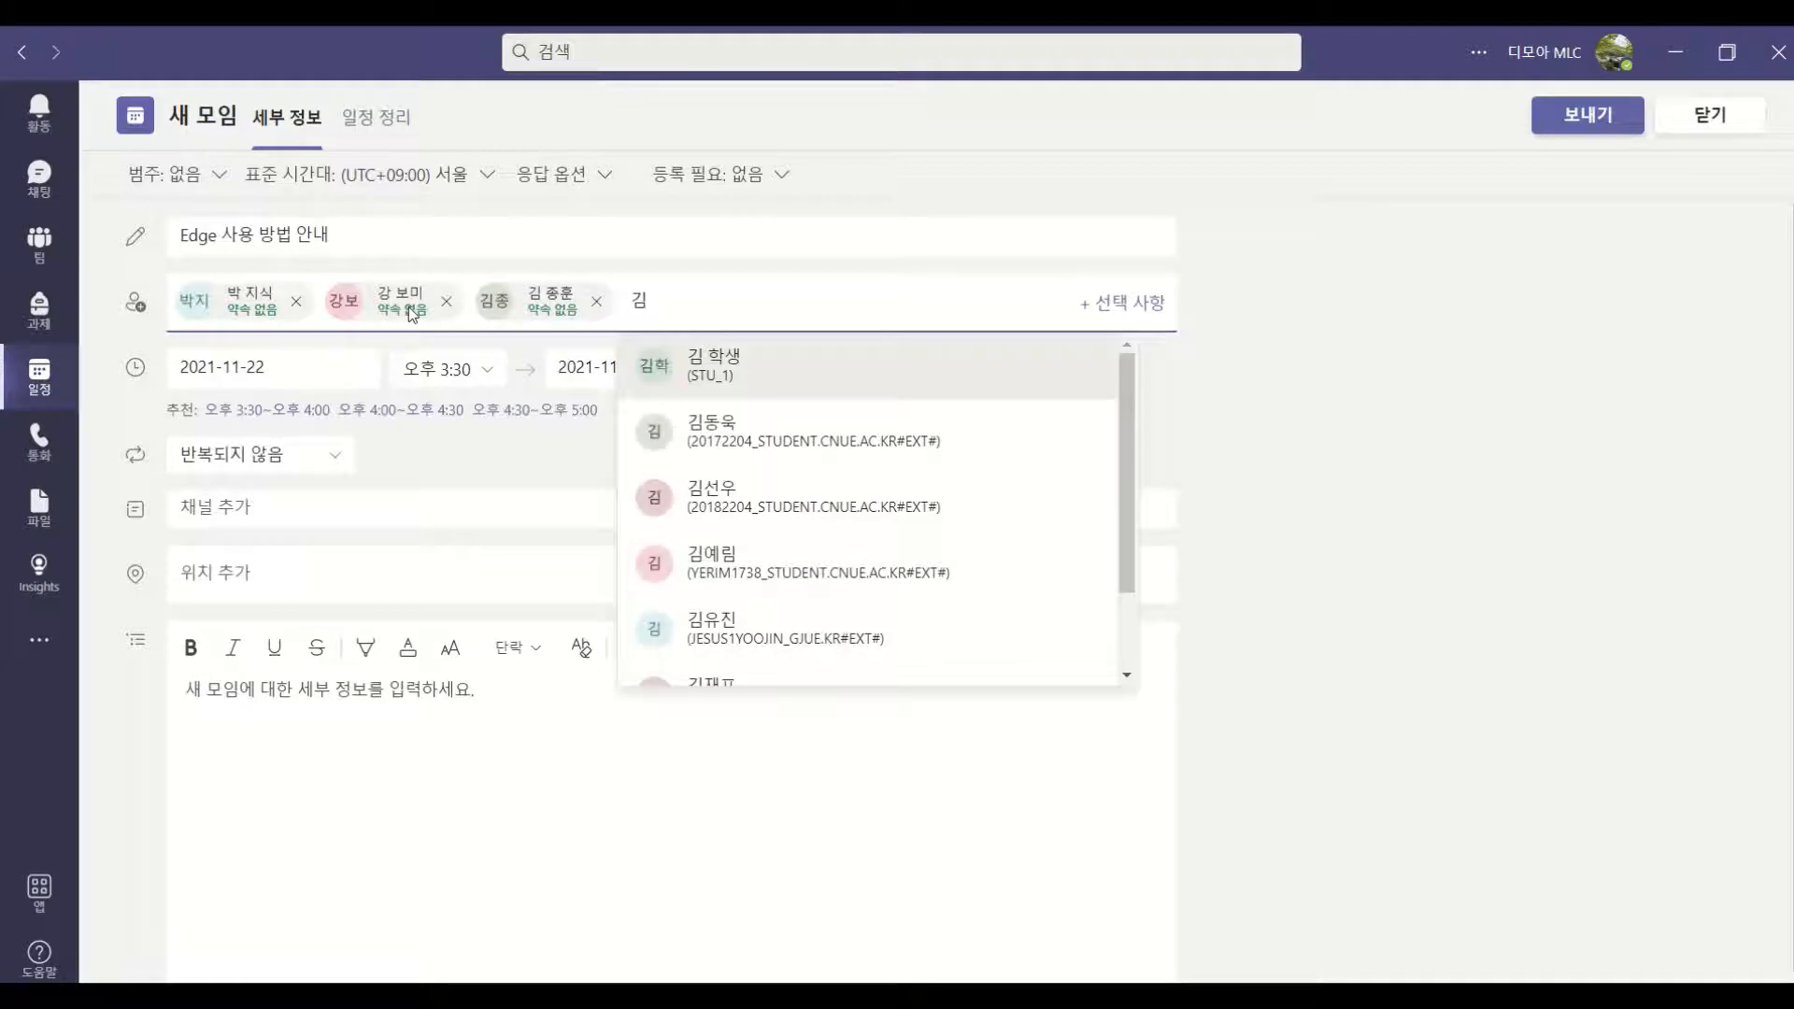
key(Return)
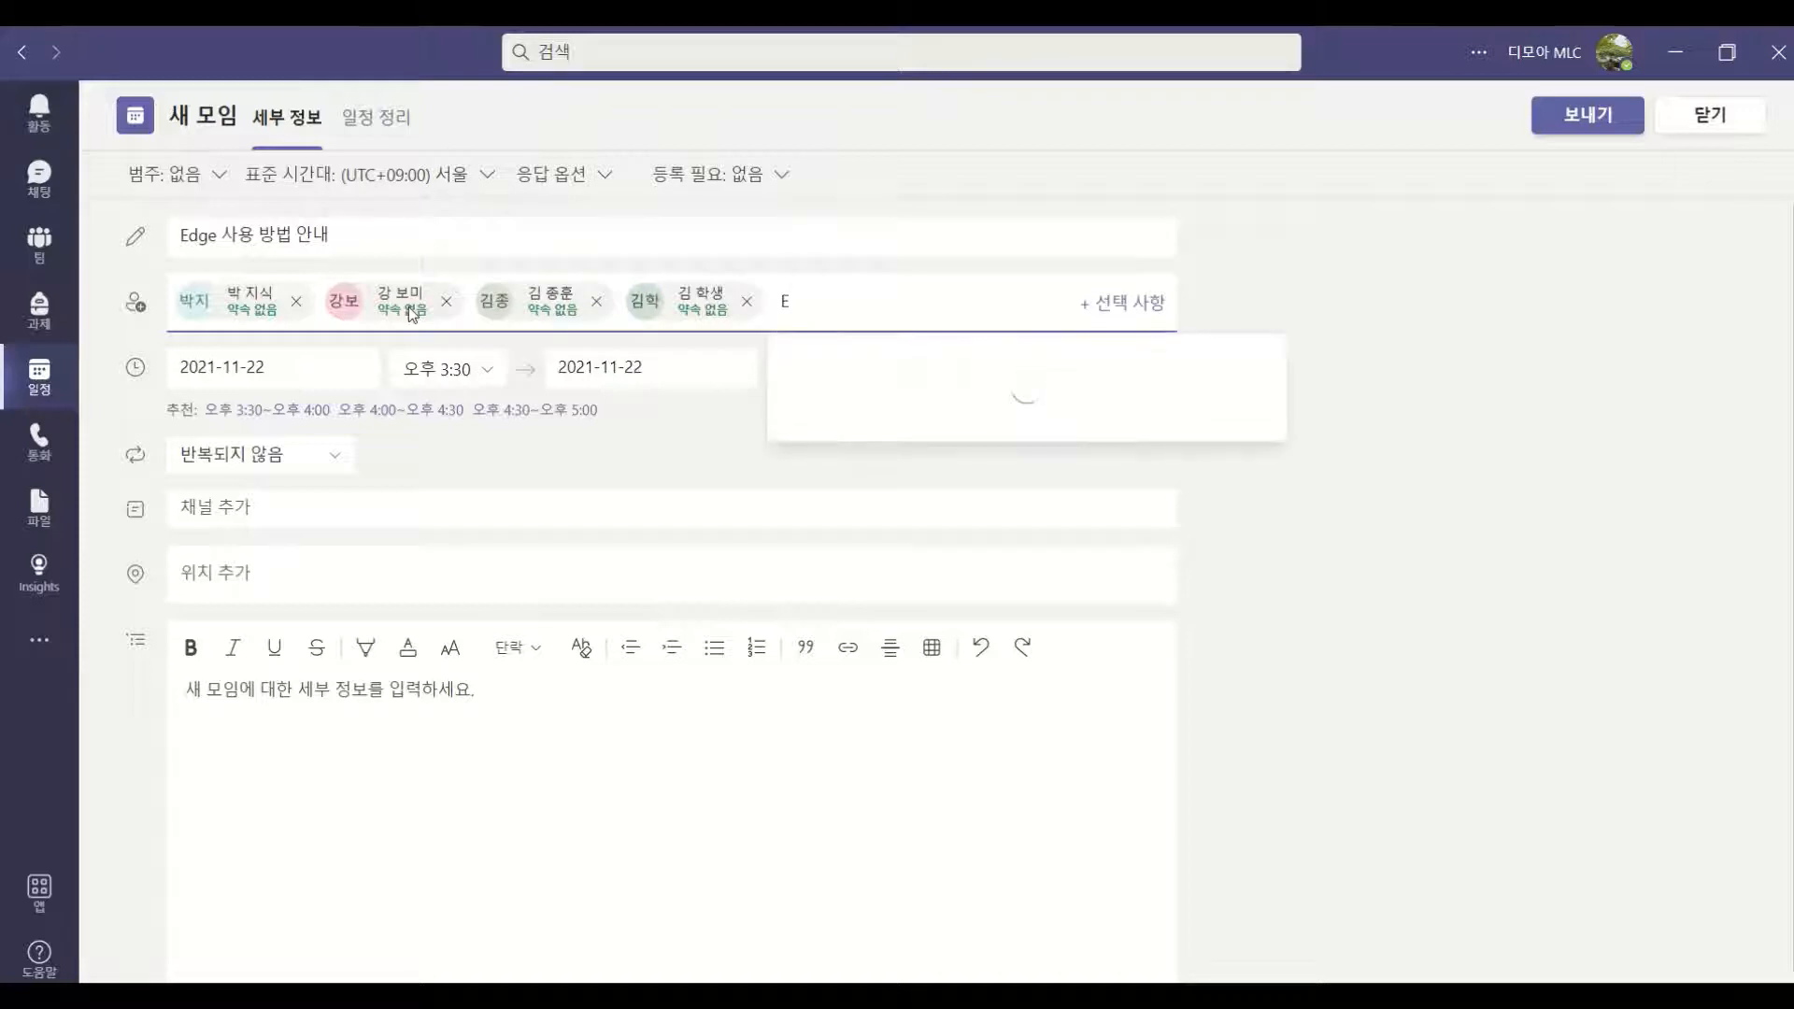
text(dmoa)
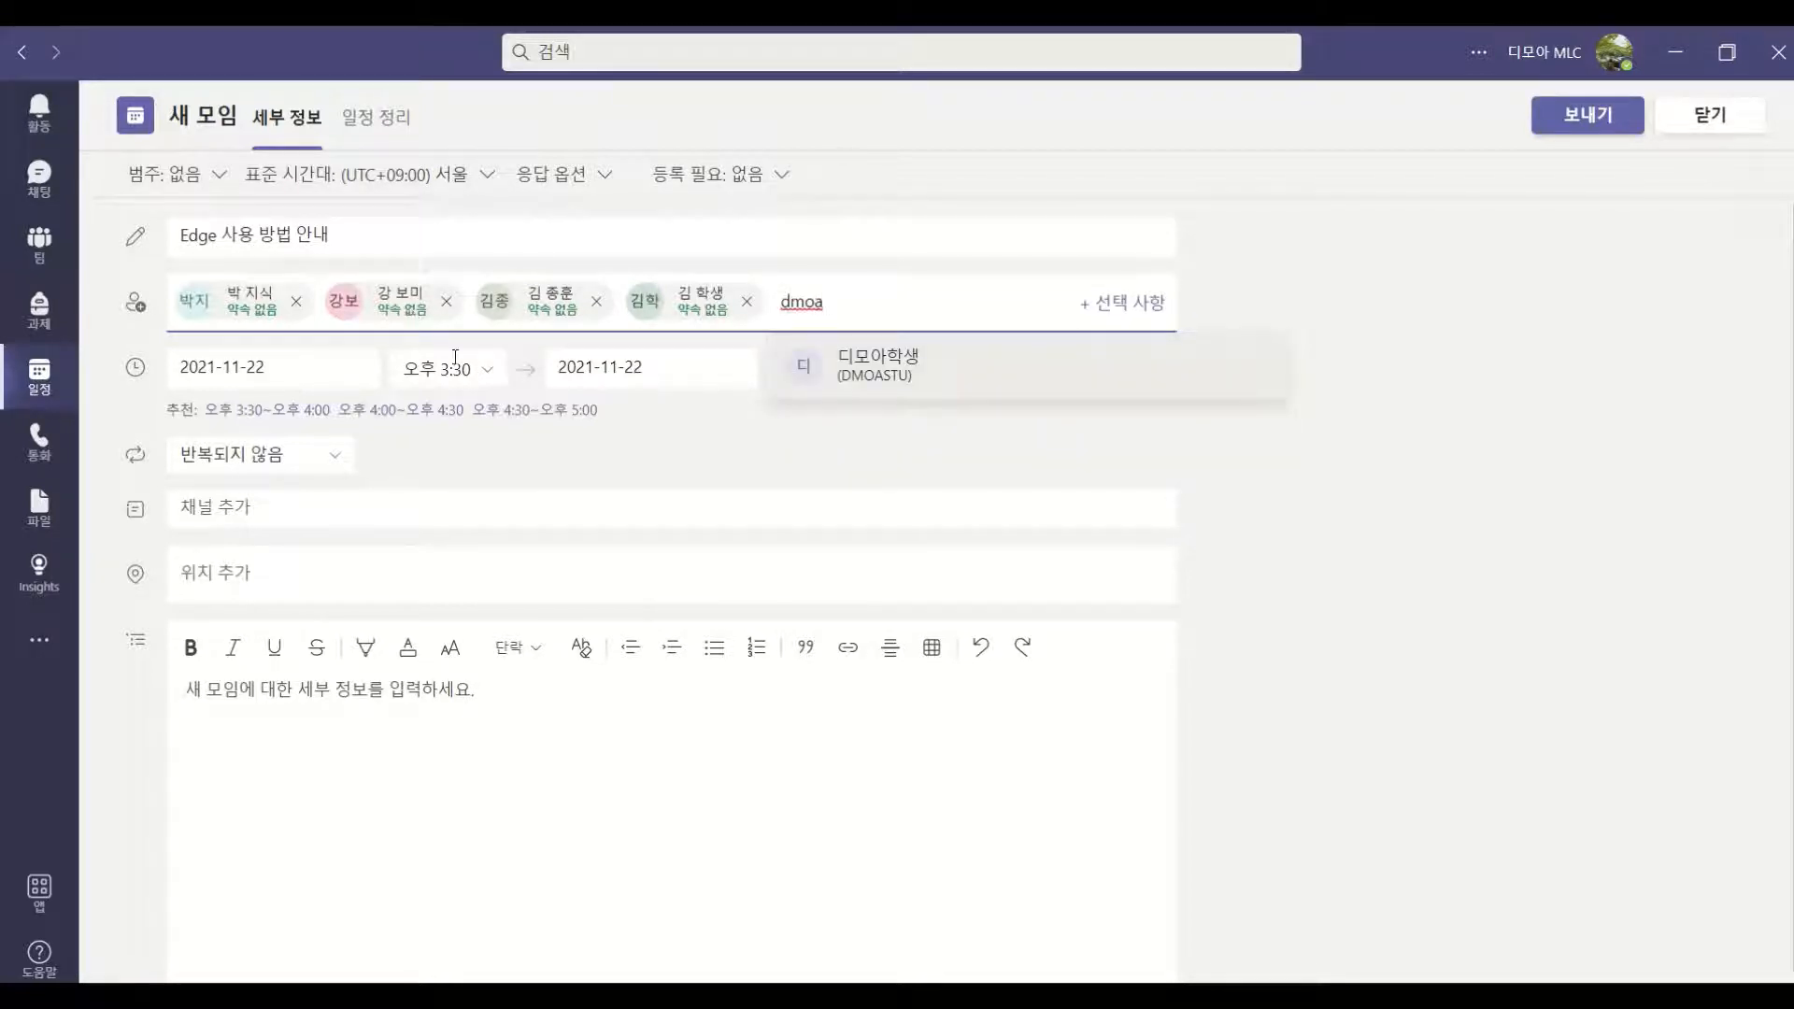
click(873, 368)
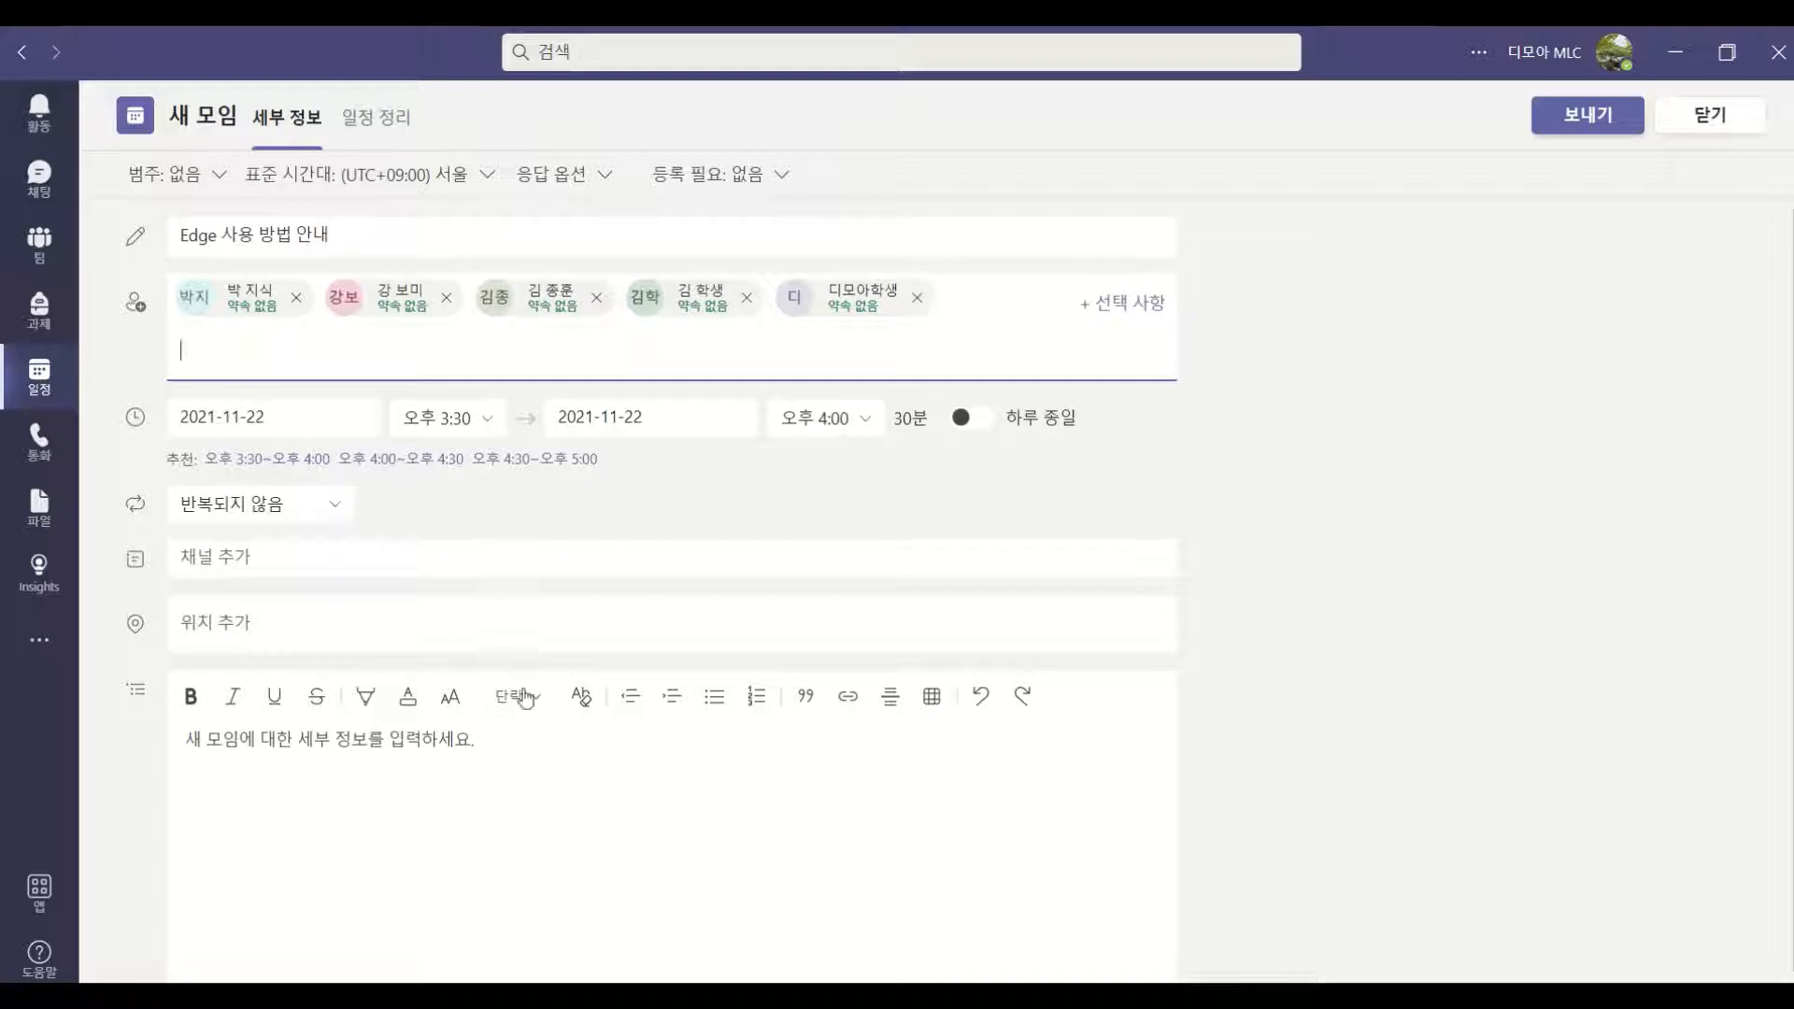
Add the 일반 channel of the BK21 team to the meeting and send the invitation.
click(270, 557)
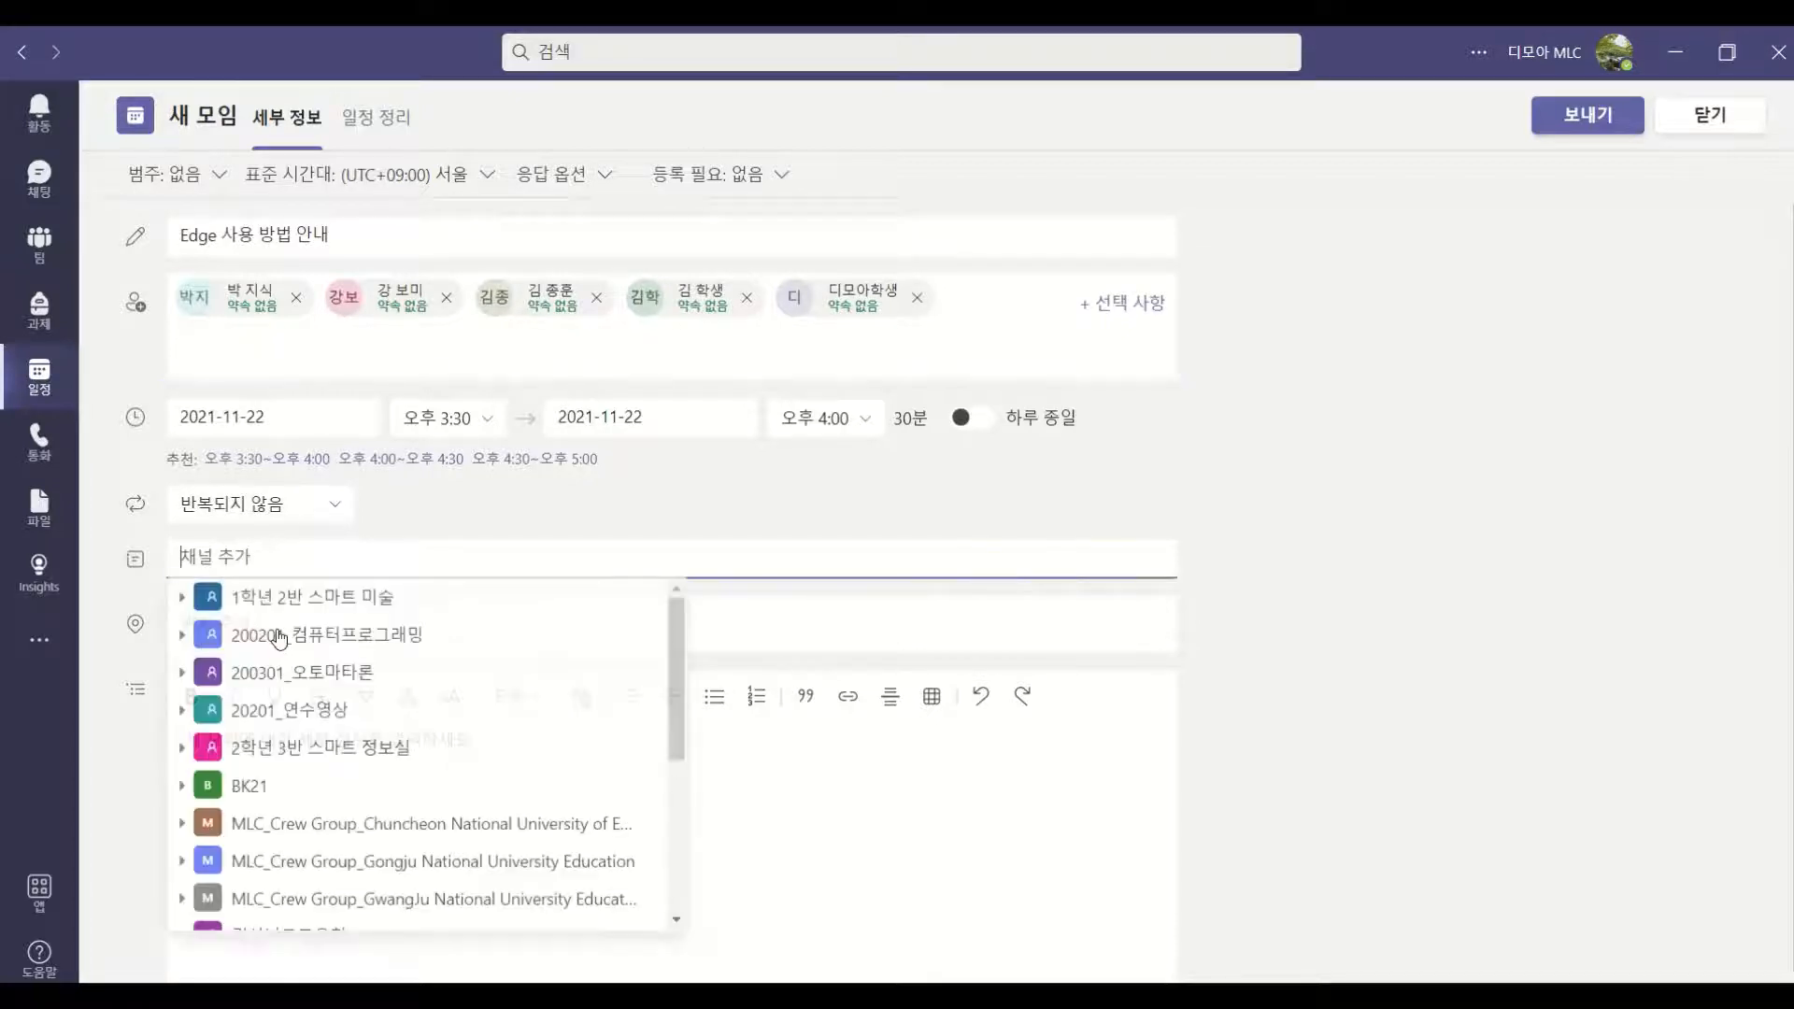
click(278, 637)
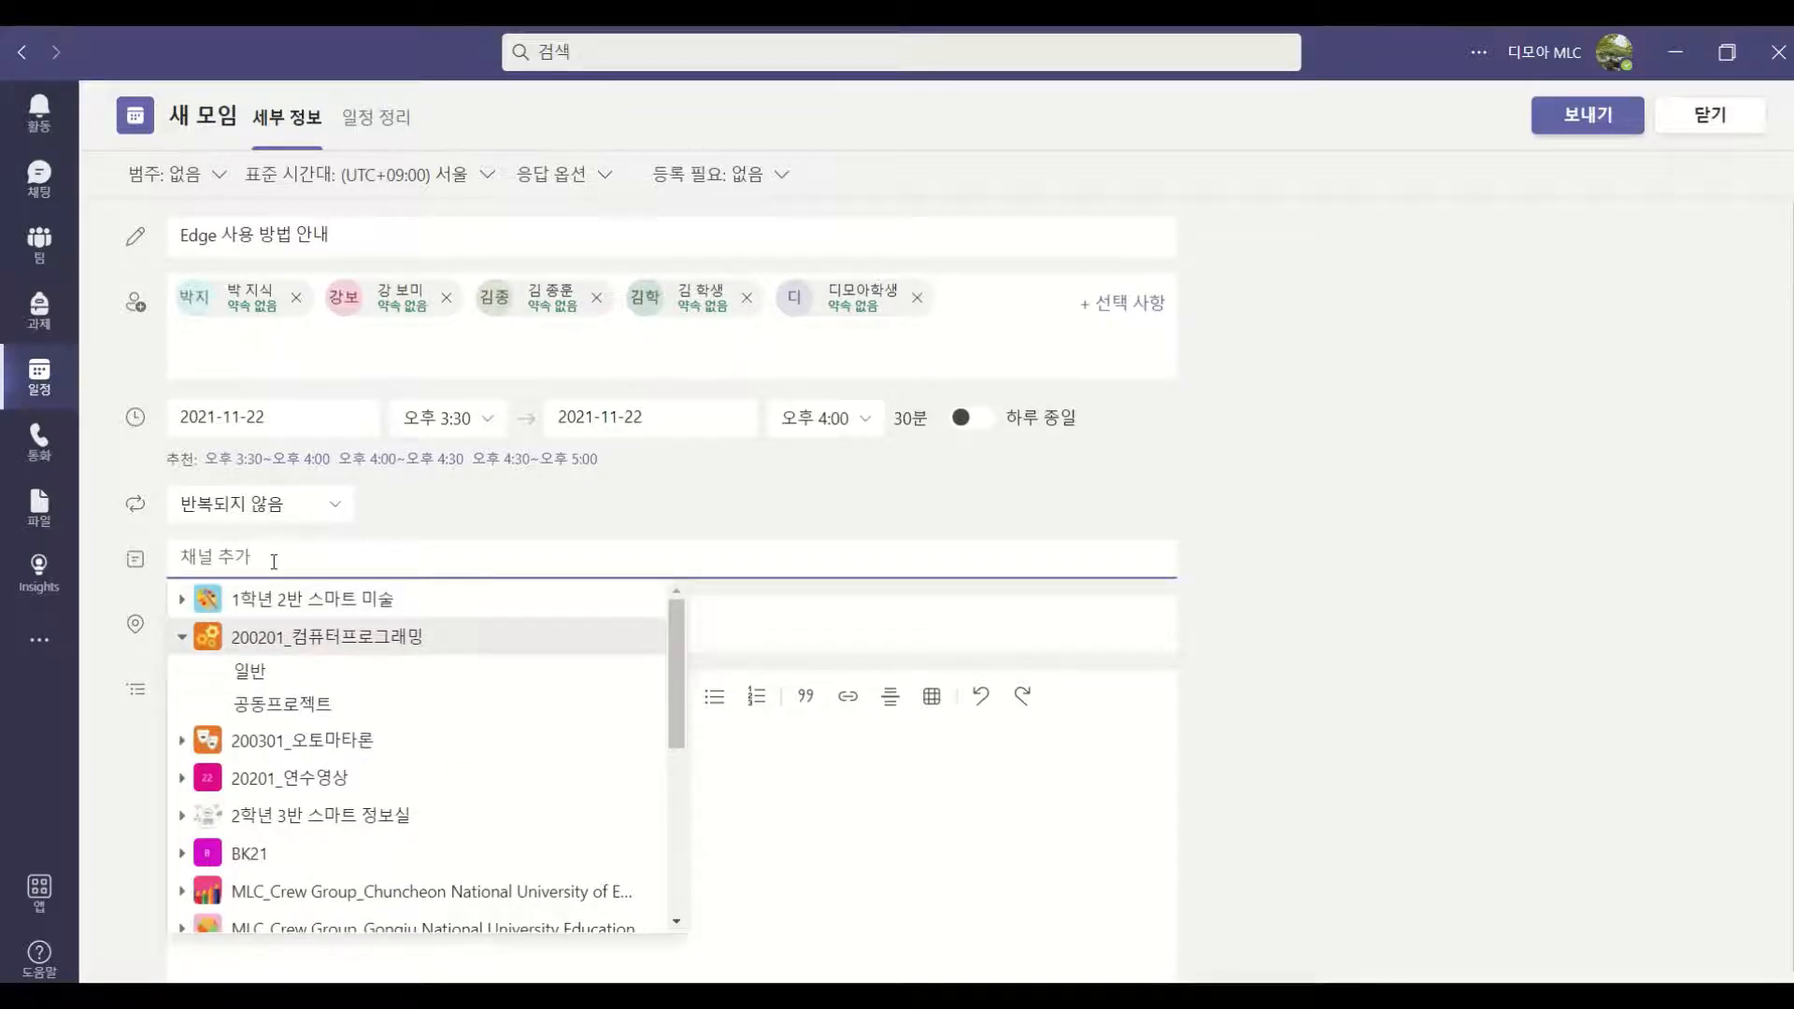
click(289, 853)
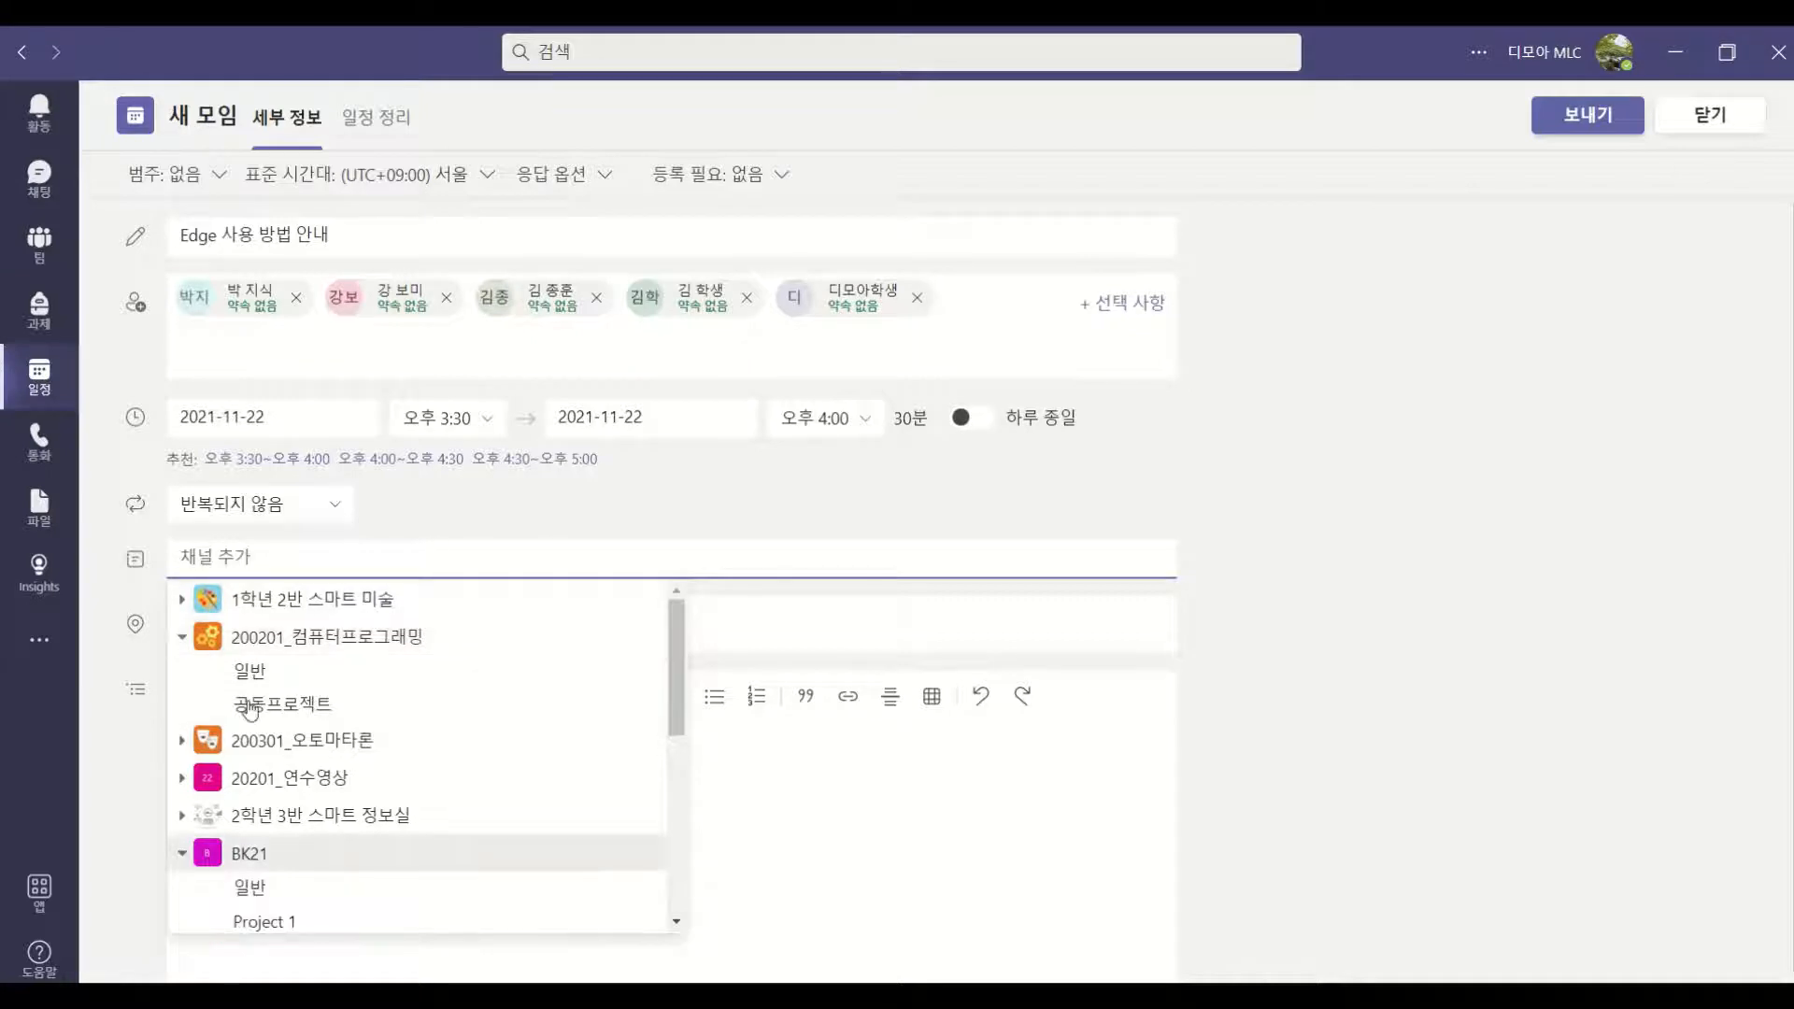
click(250, 890)
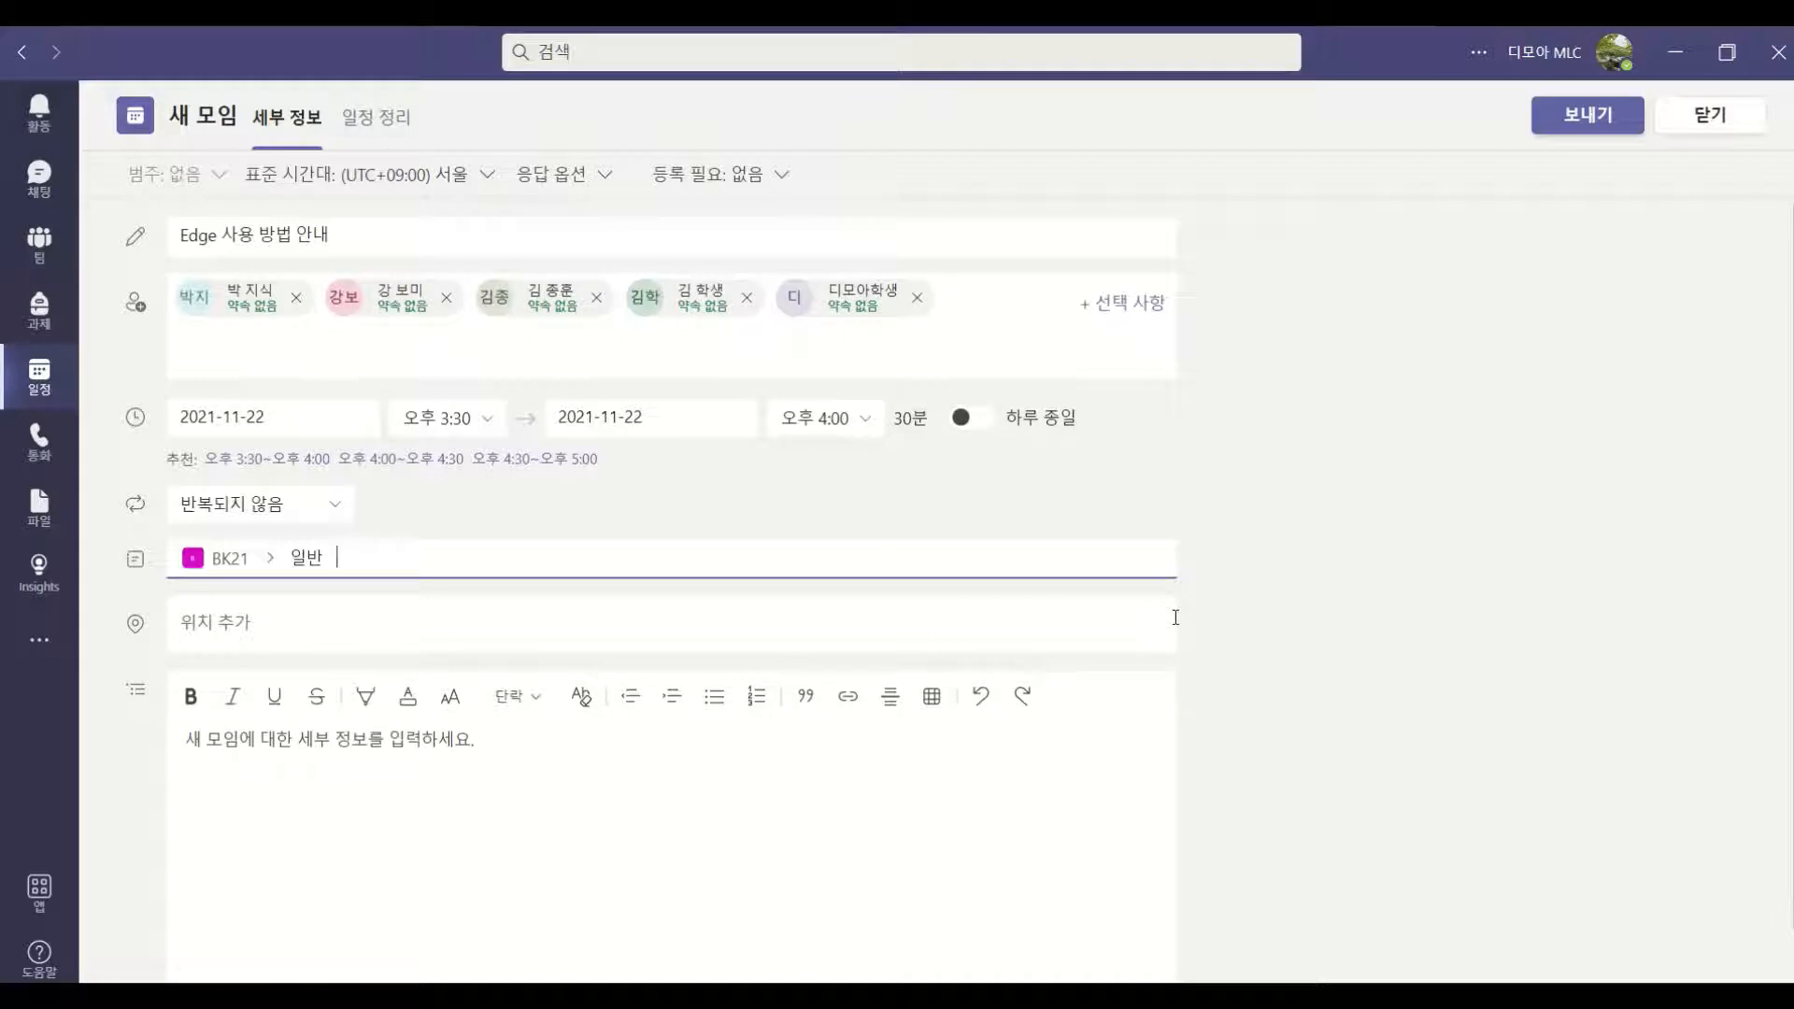
click(1604, 131)
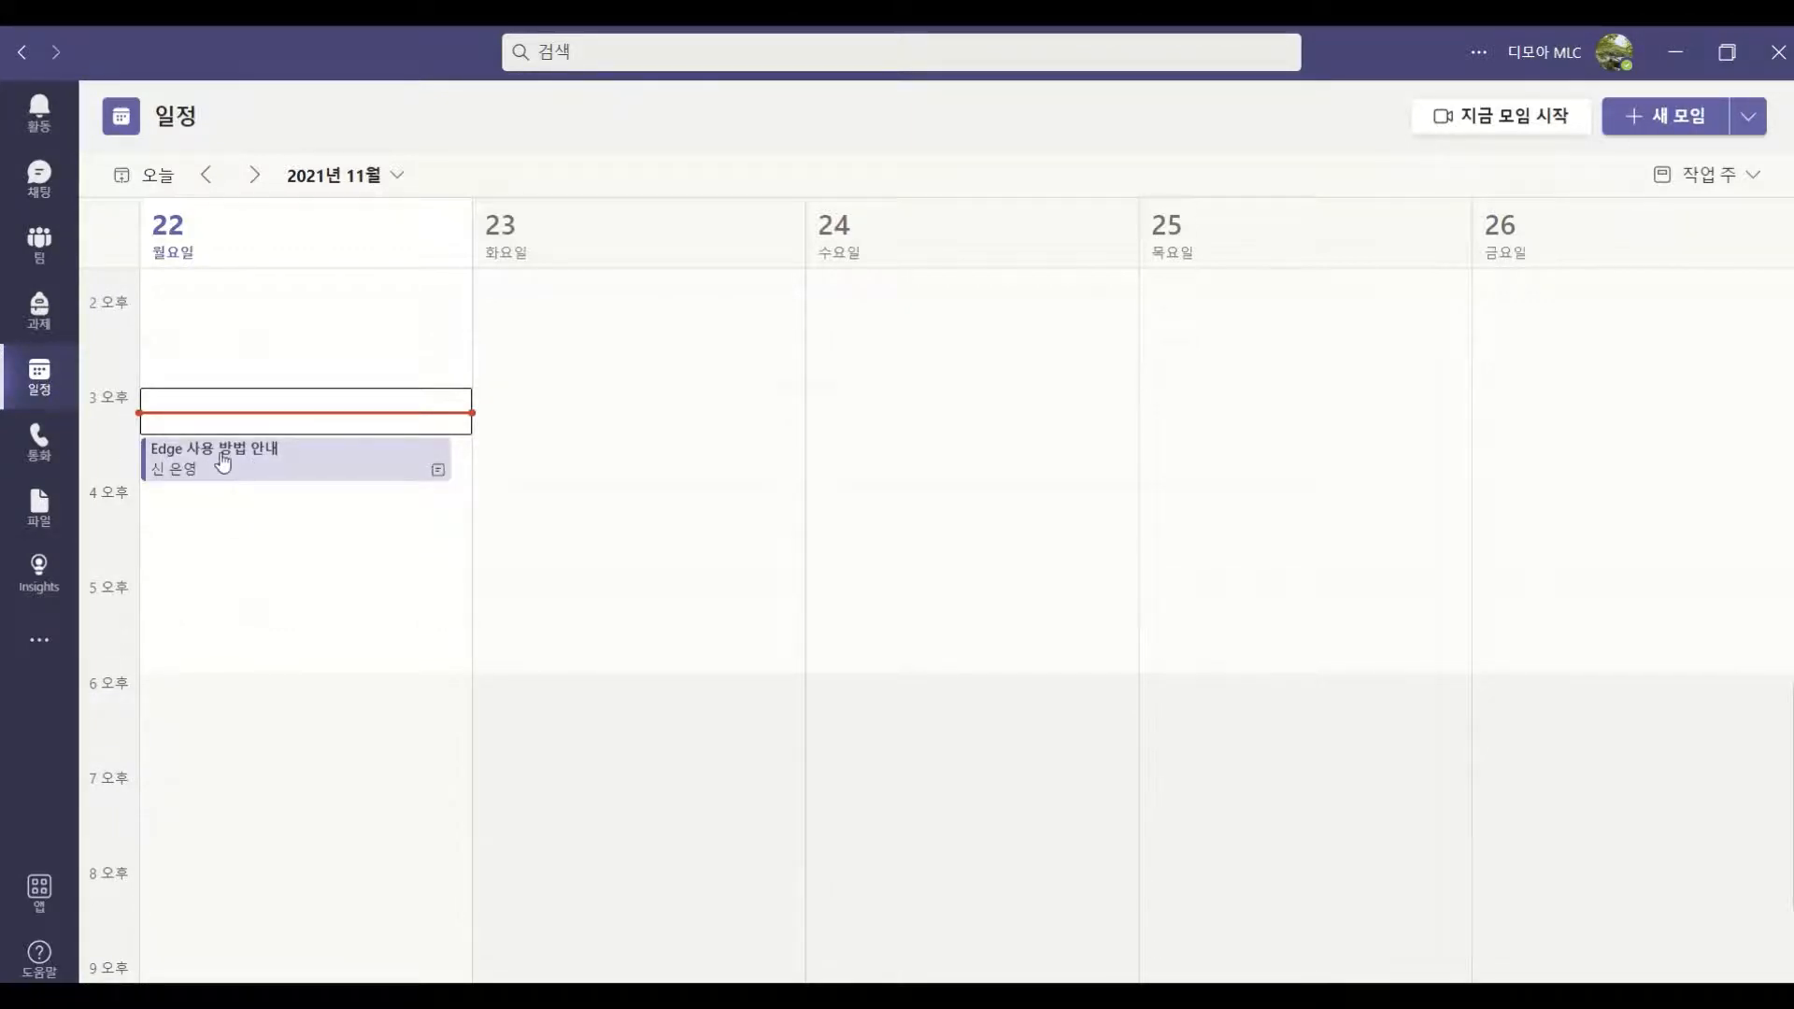
Open the scheduled "Edge 사용 방법 안내" meeting for editing and go to its breakout room setup (소규모 회의실).
right_click(238, 470)
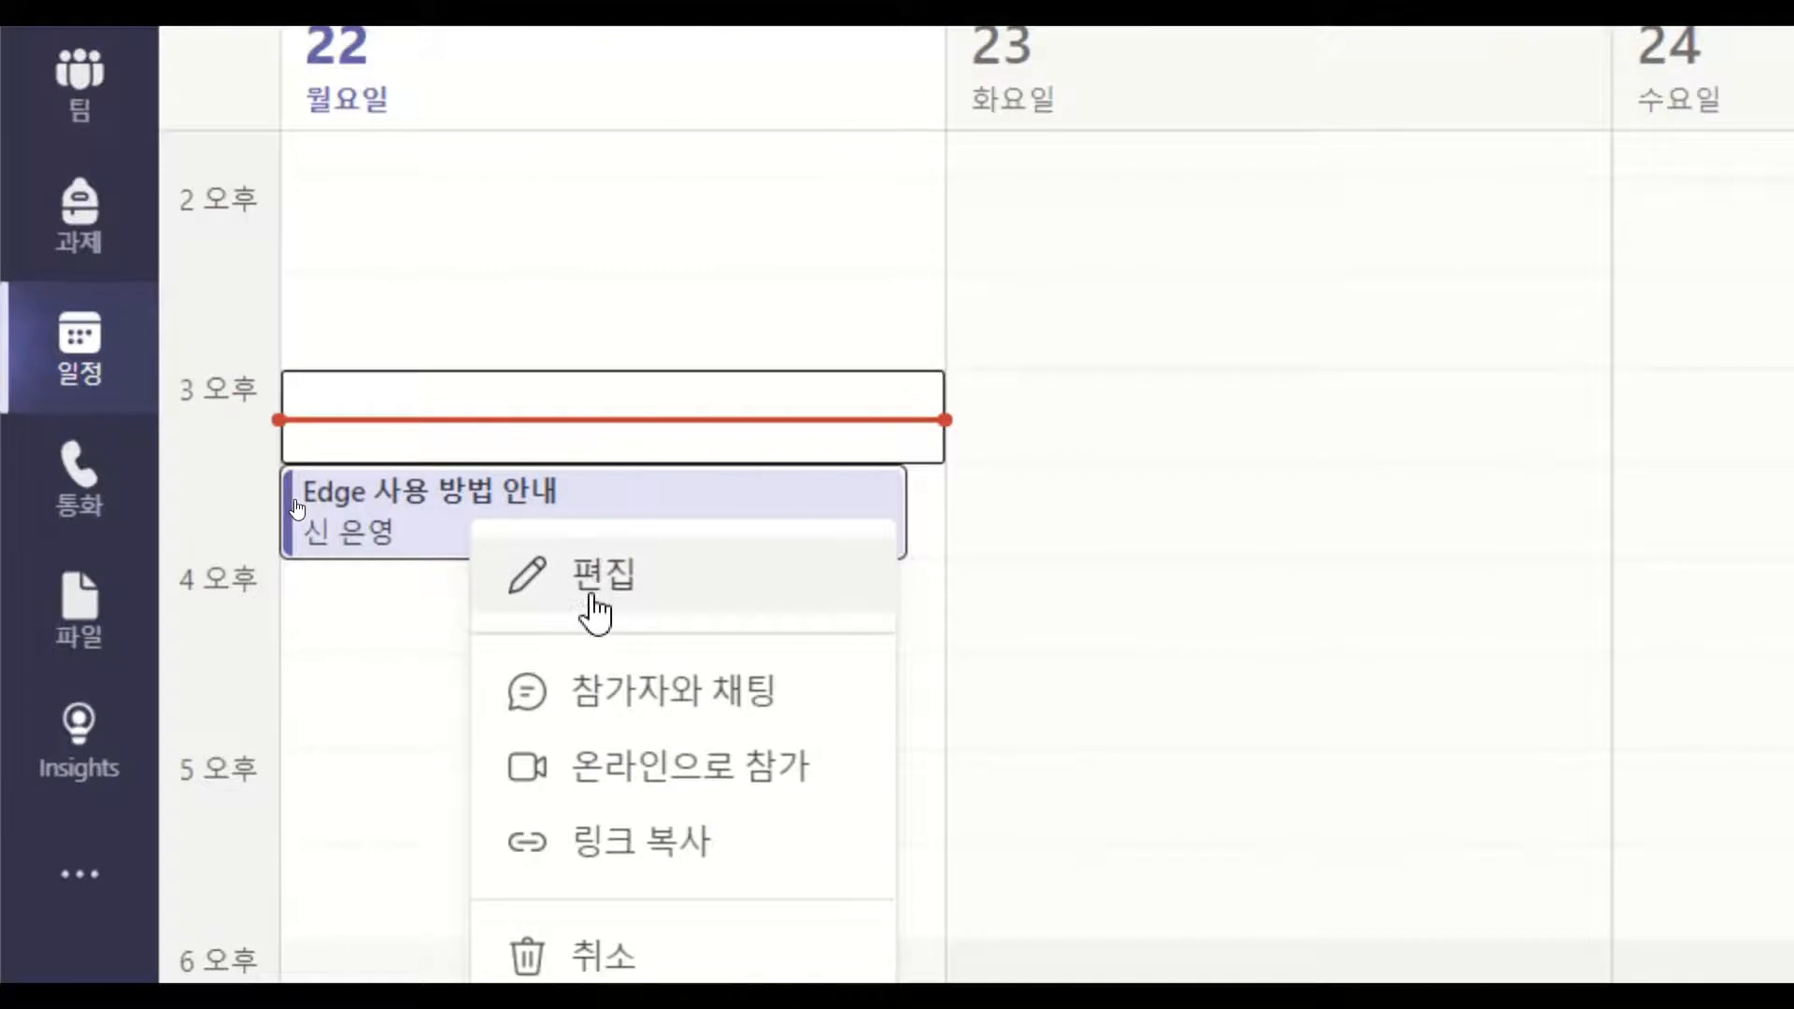
click(596, 610)
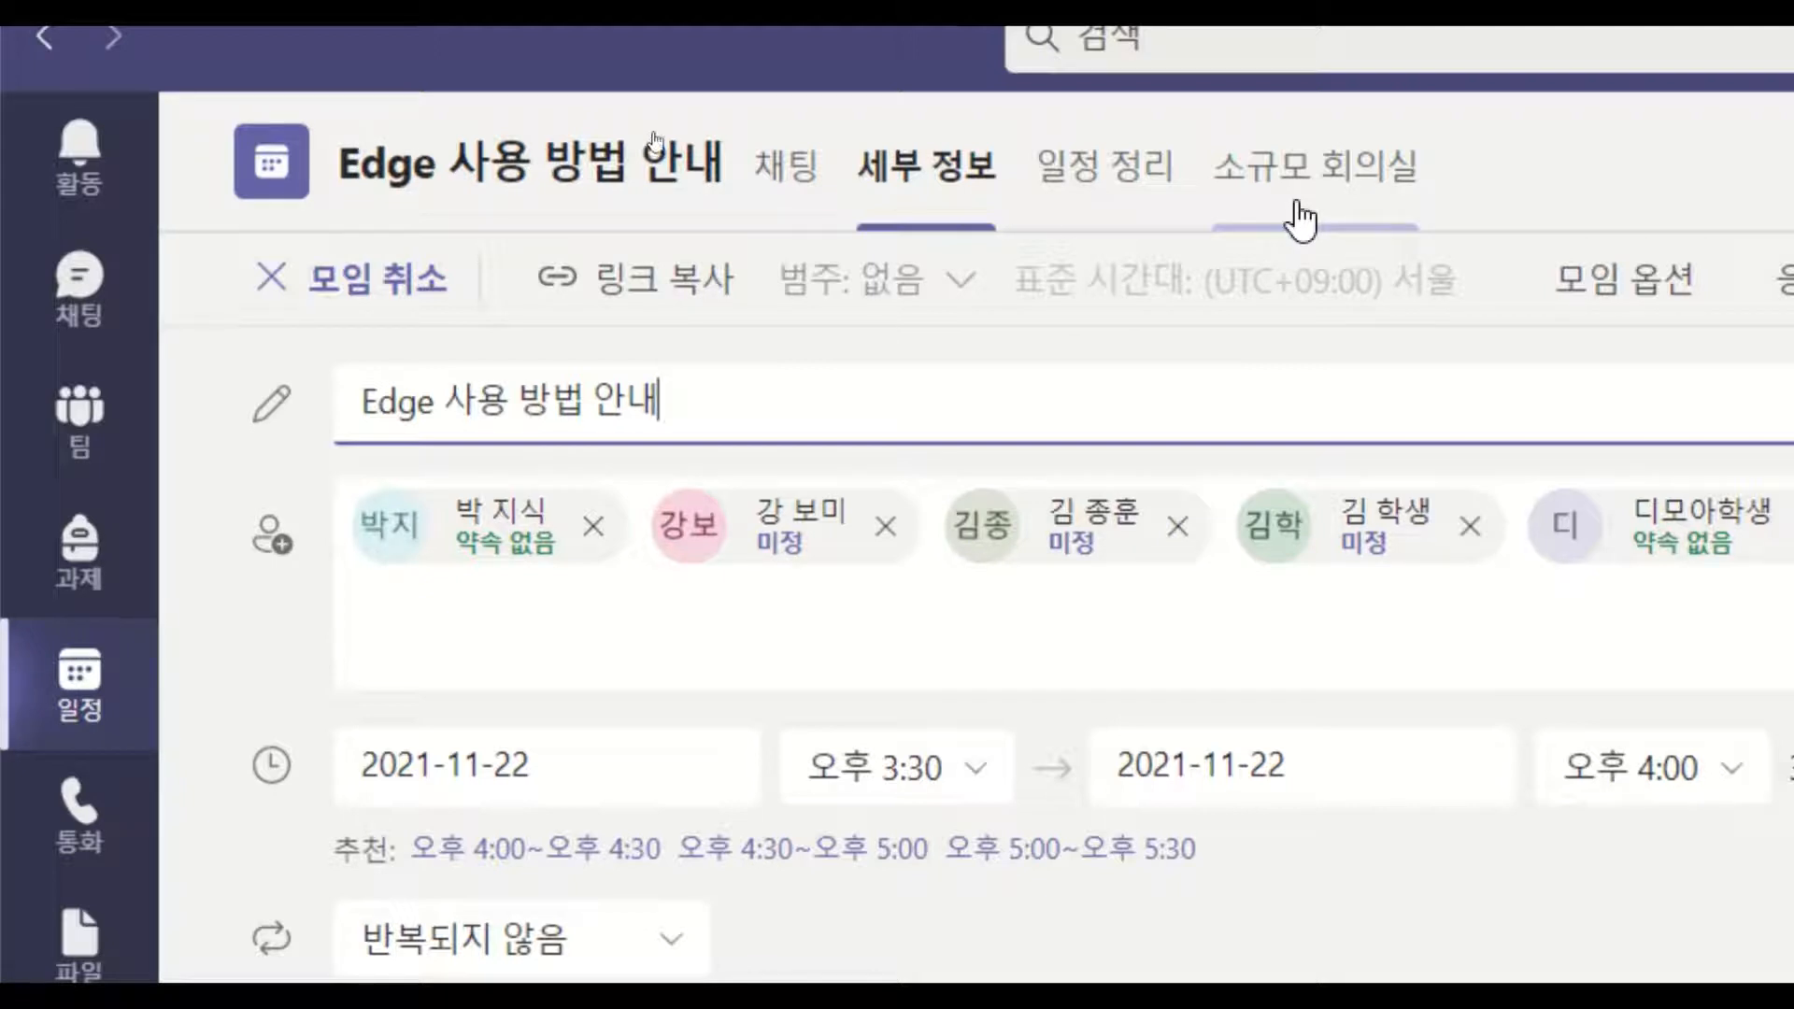
click(1317, 207)
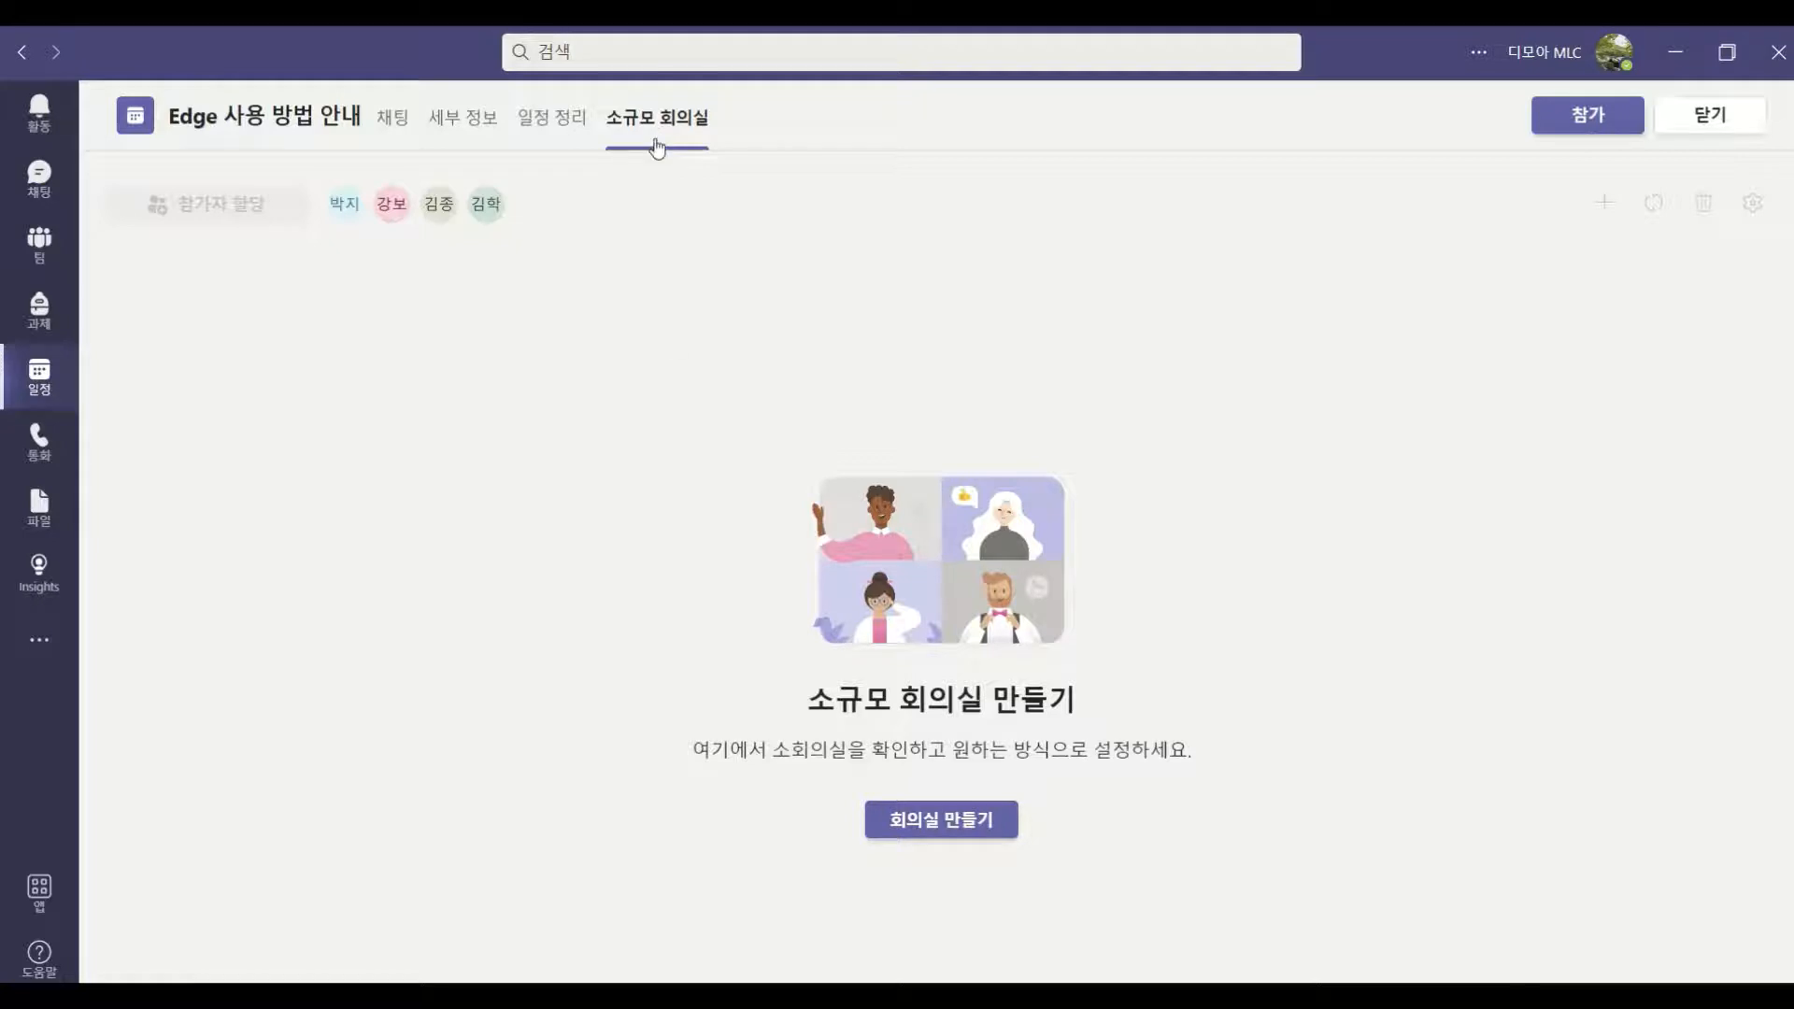
Create 2 breakout rooms for the meeting after looking through the available room counts.
click(937, 834)
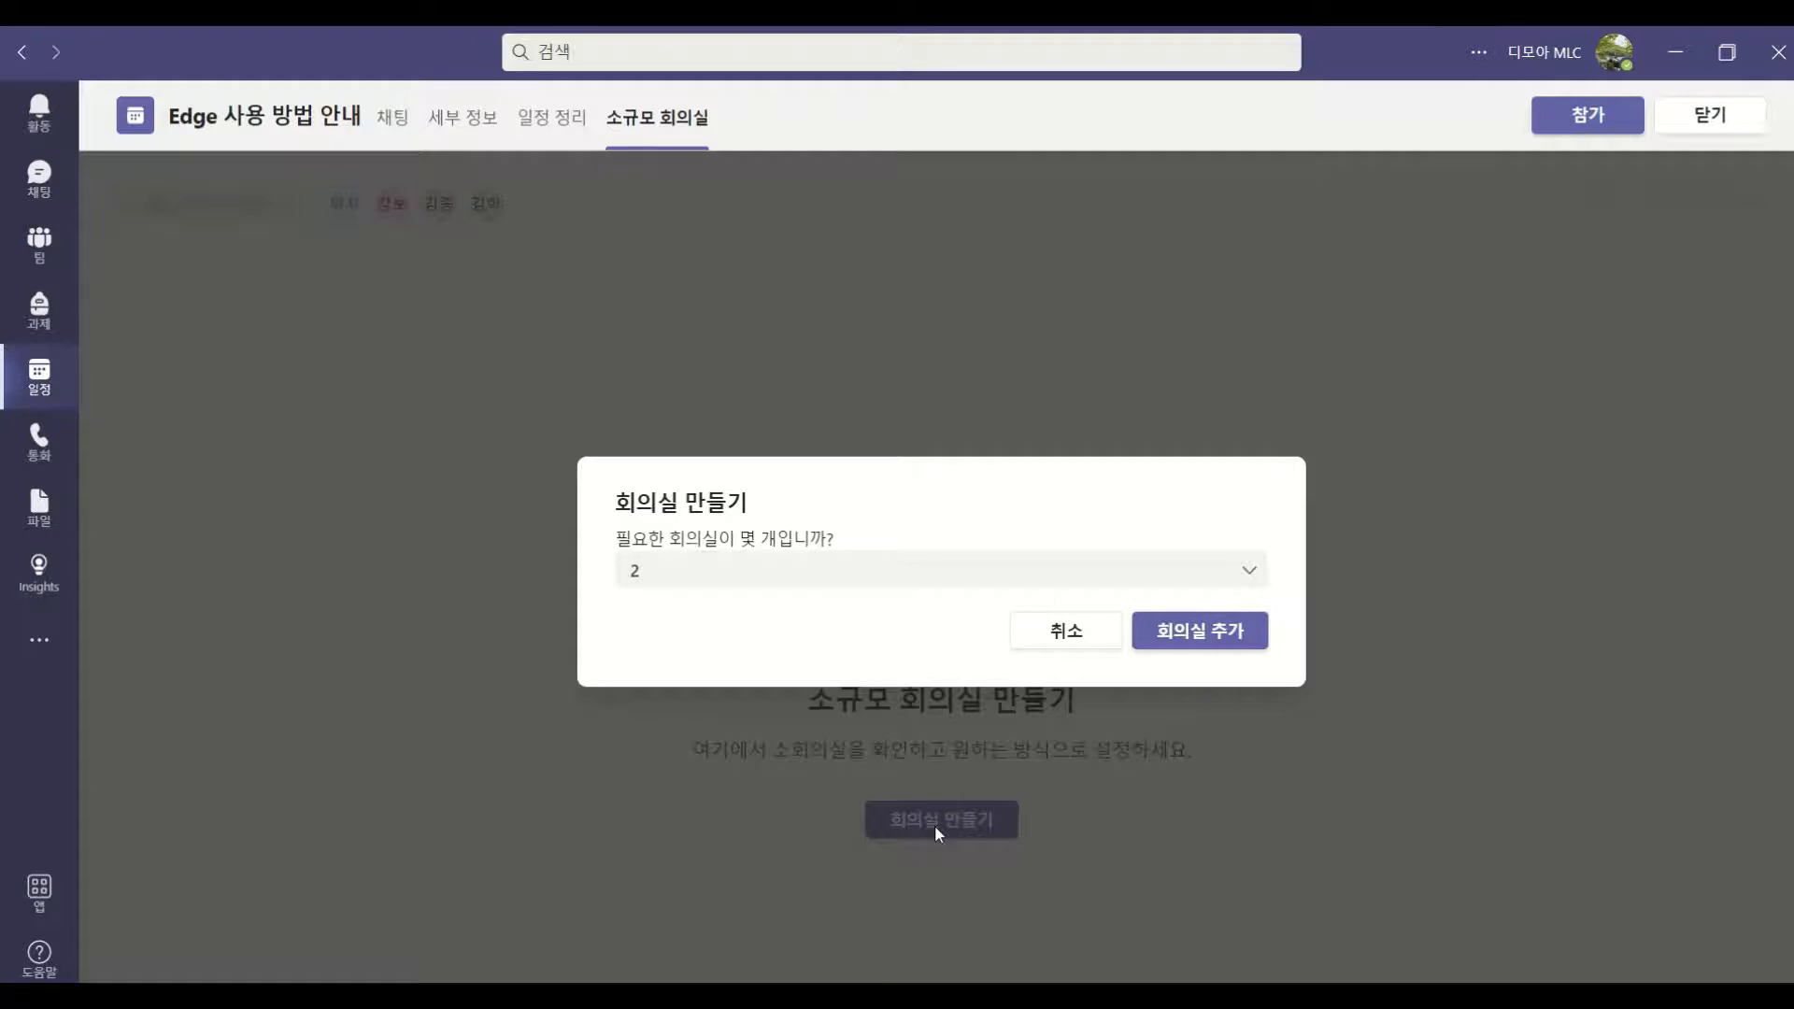
click(916, 577)
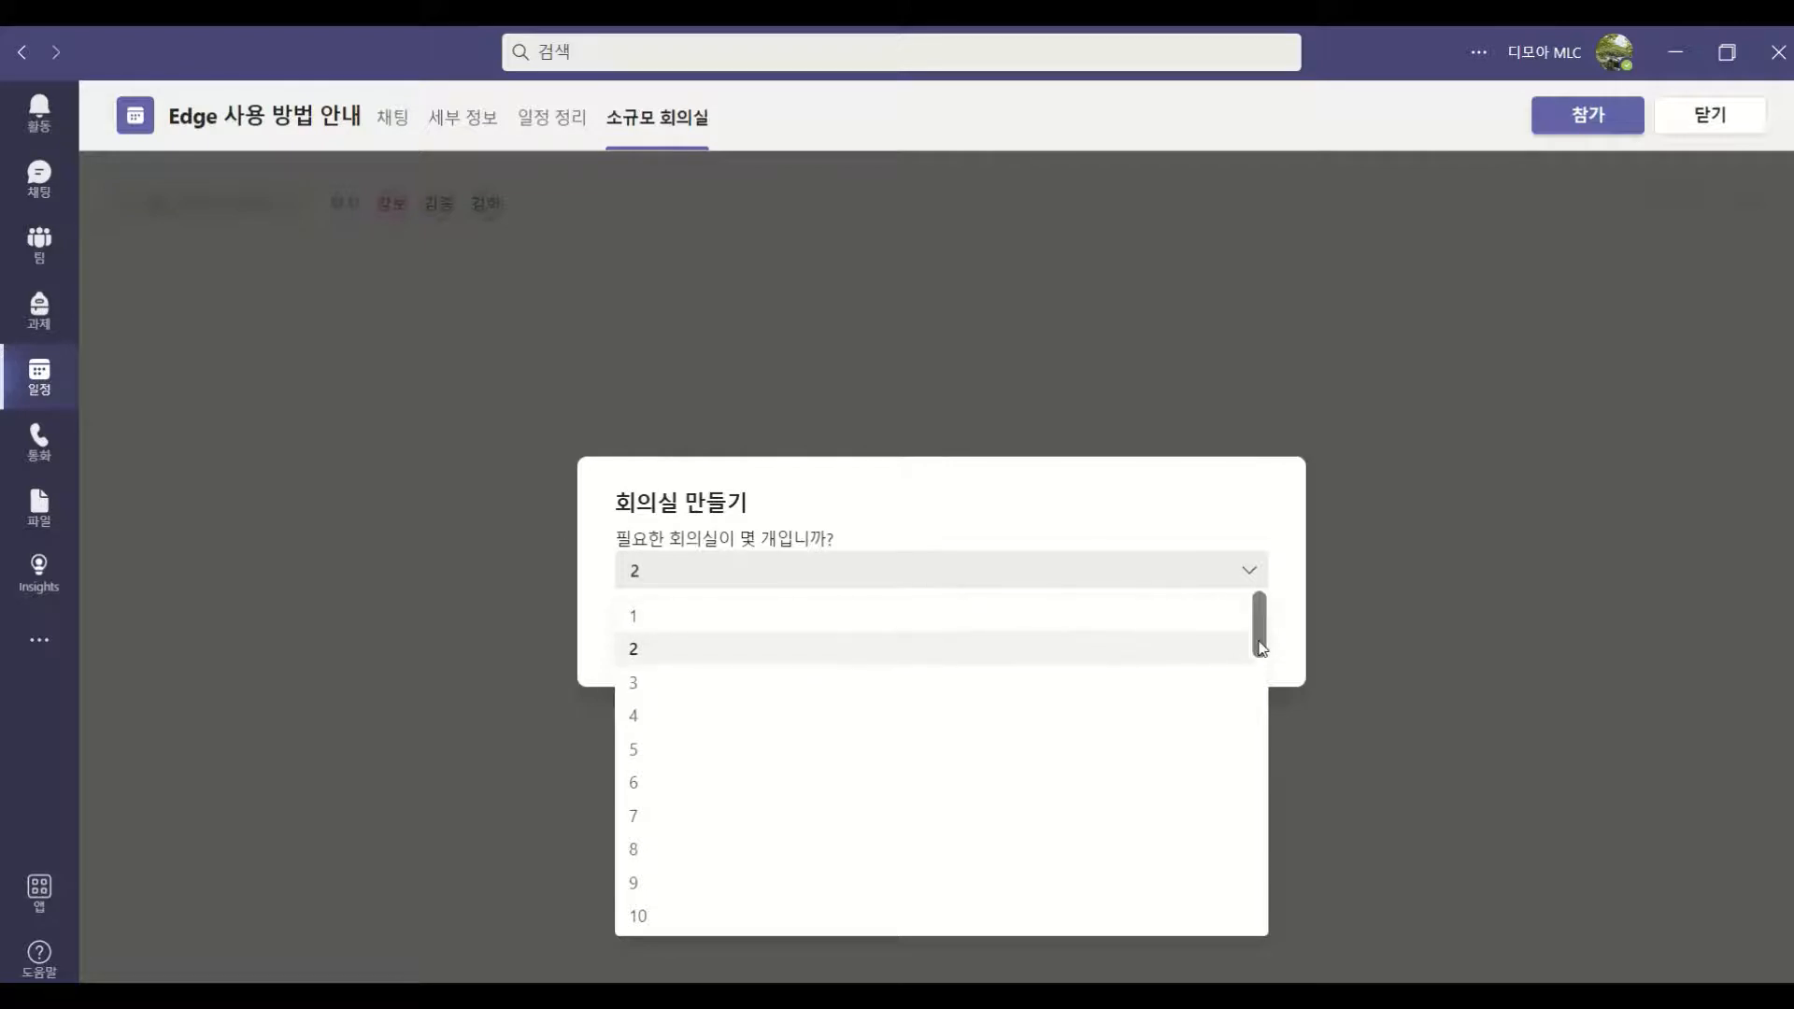
drag(1258, 624, 1263, 946)
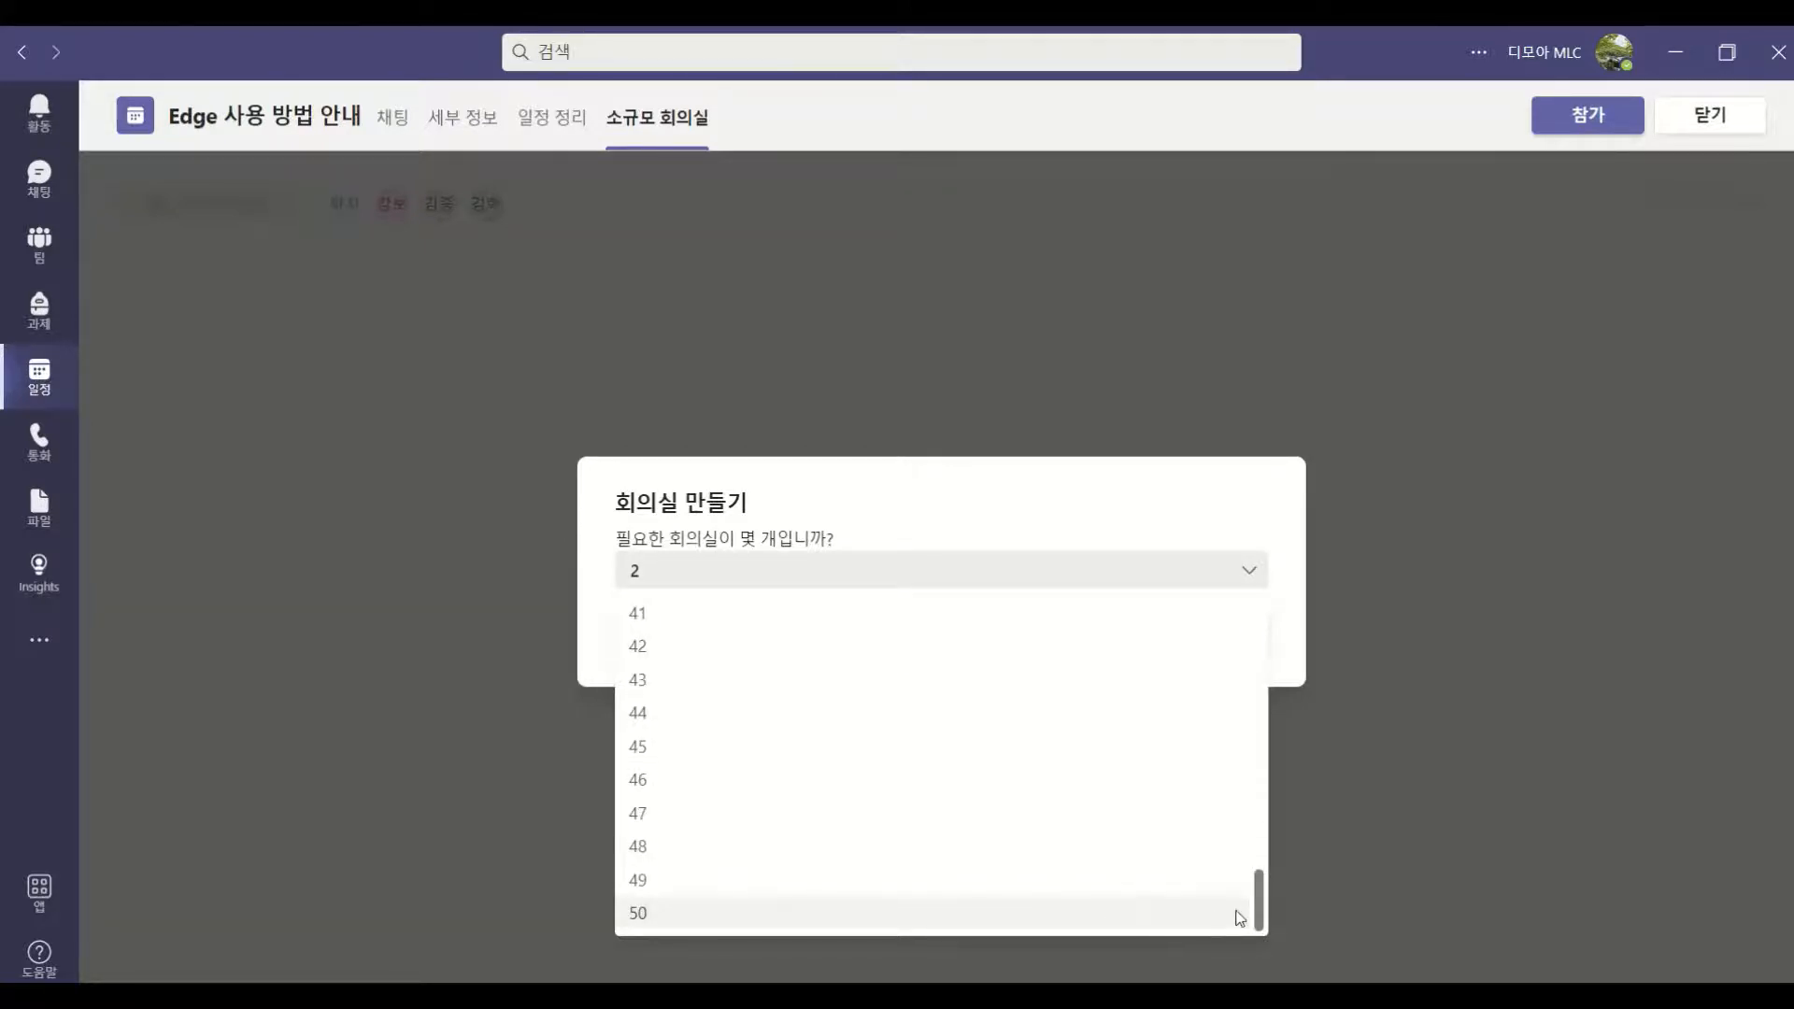
drag(1258, 912, 1257, 603)
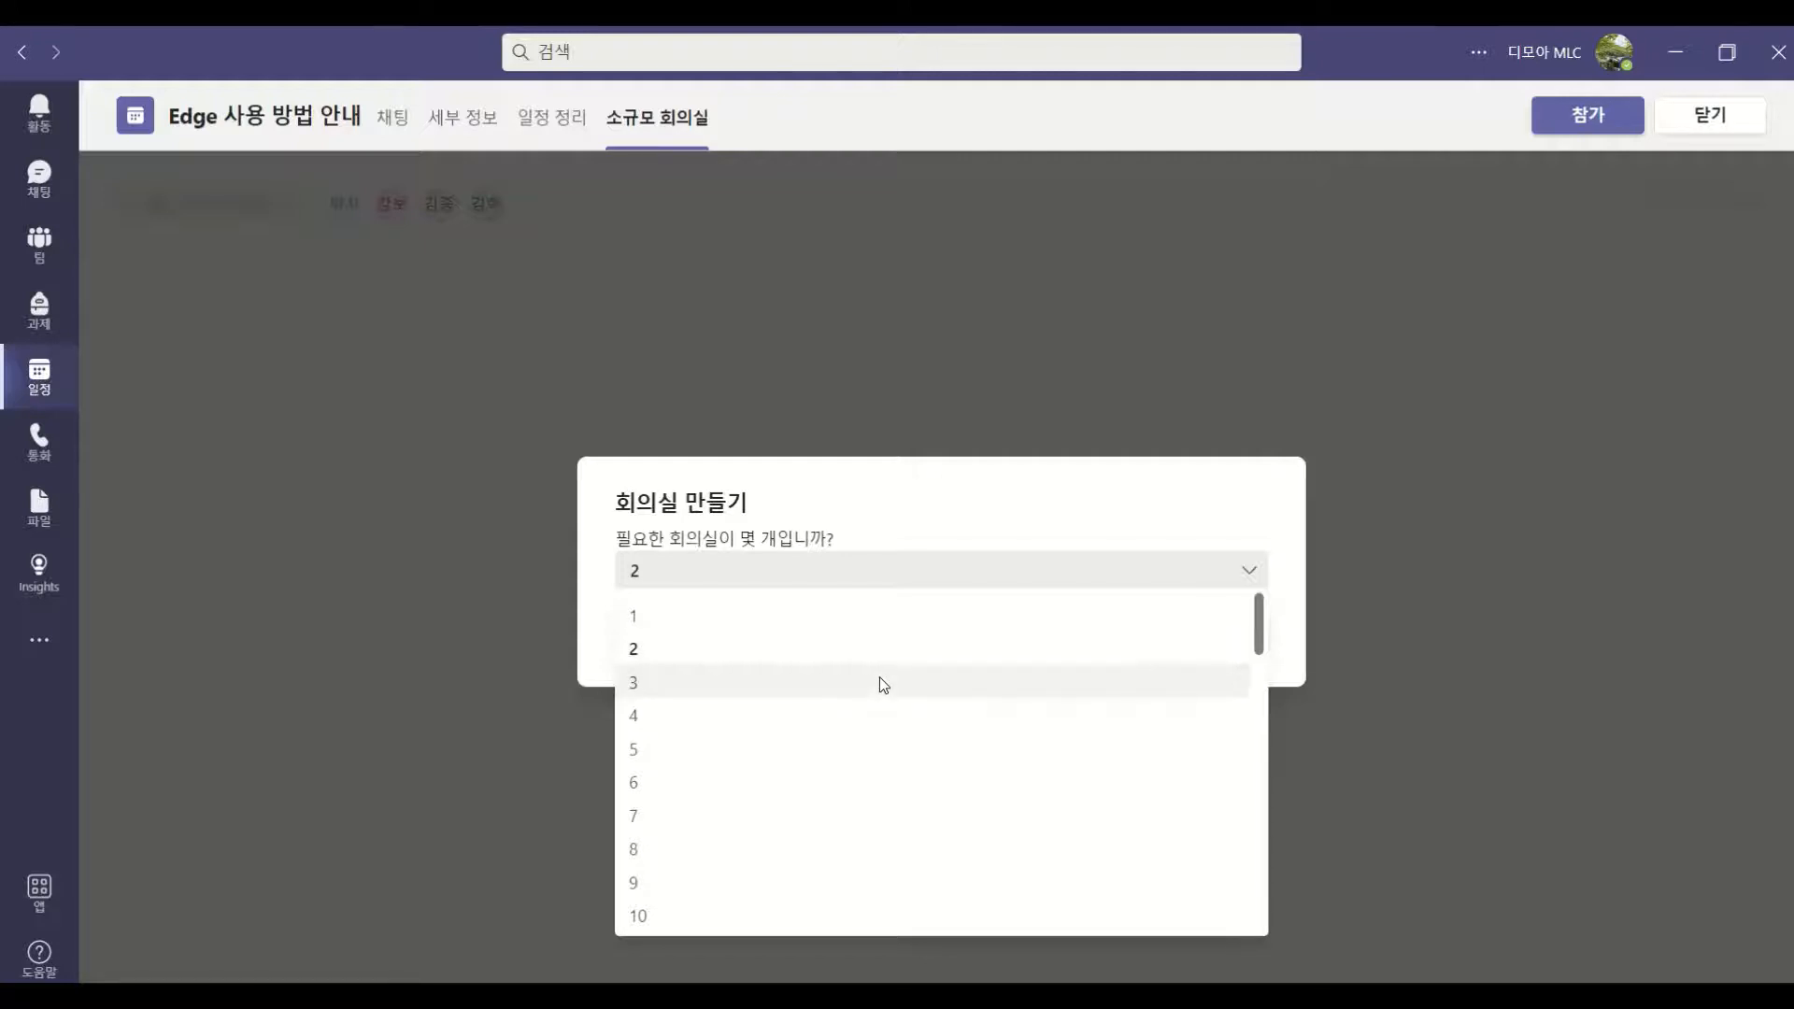
click(876, 659)
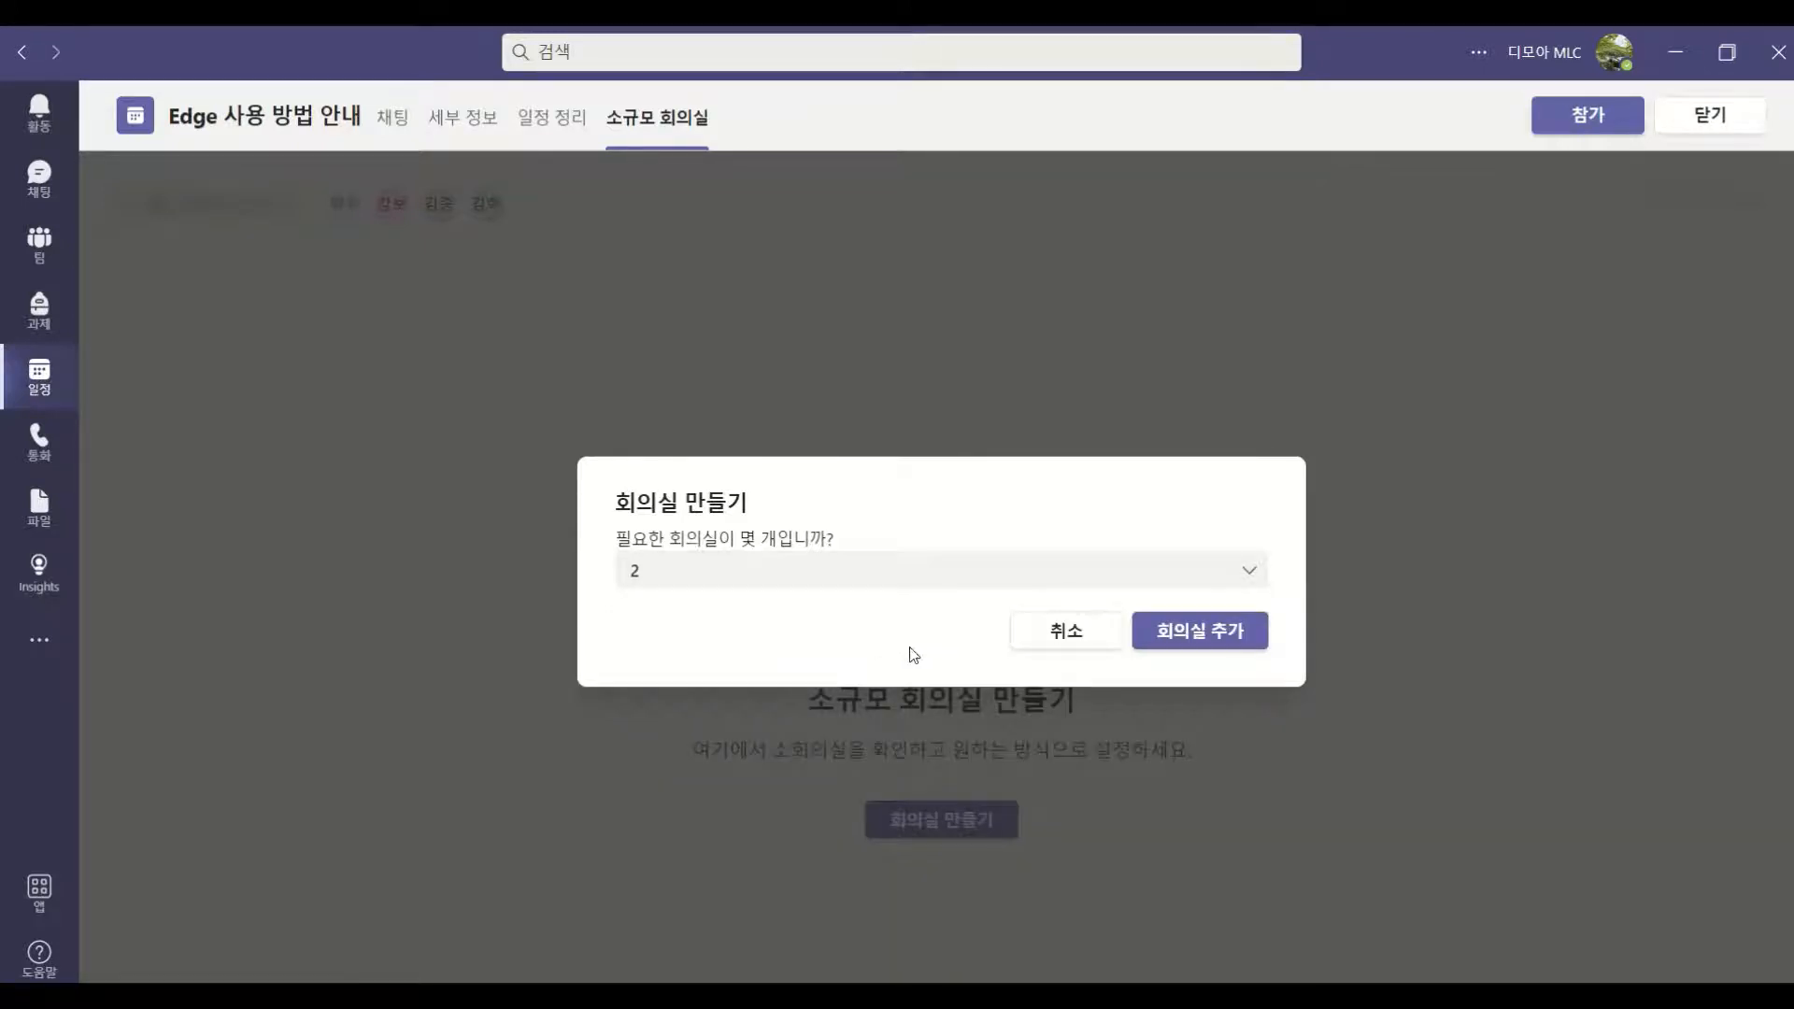
click(1184, 636)
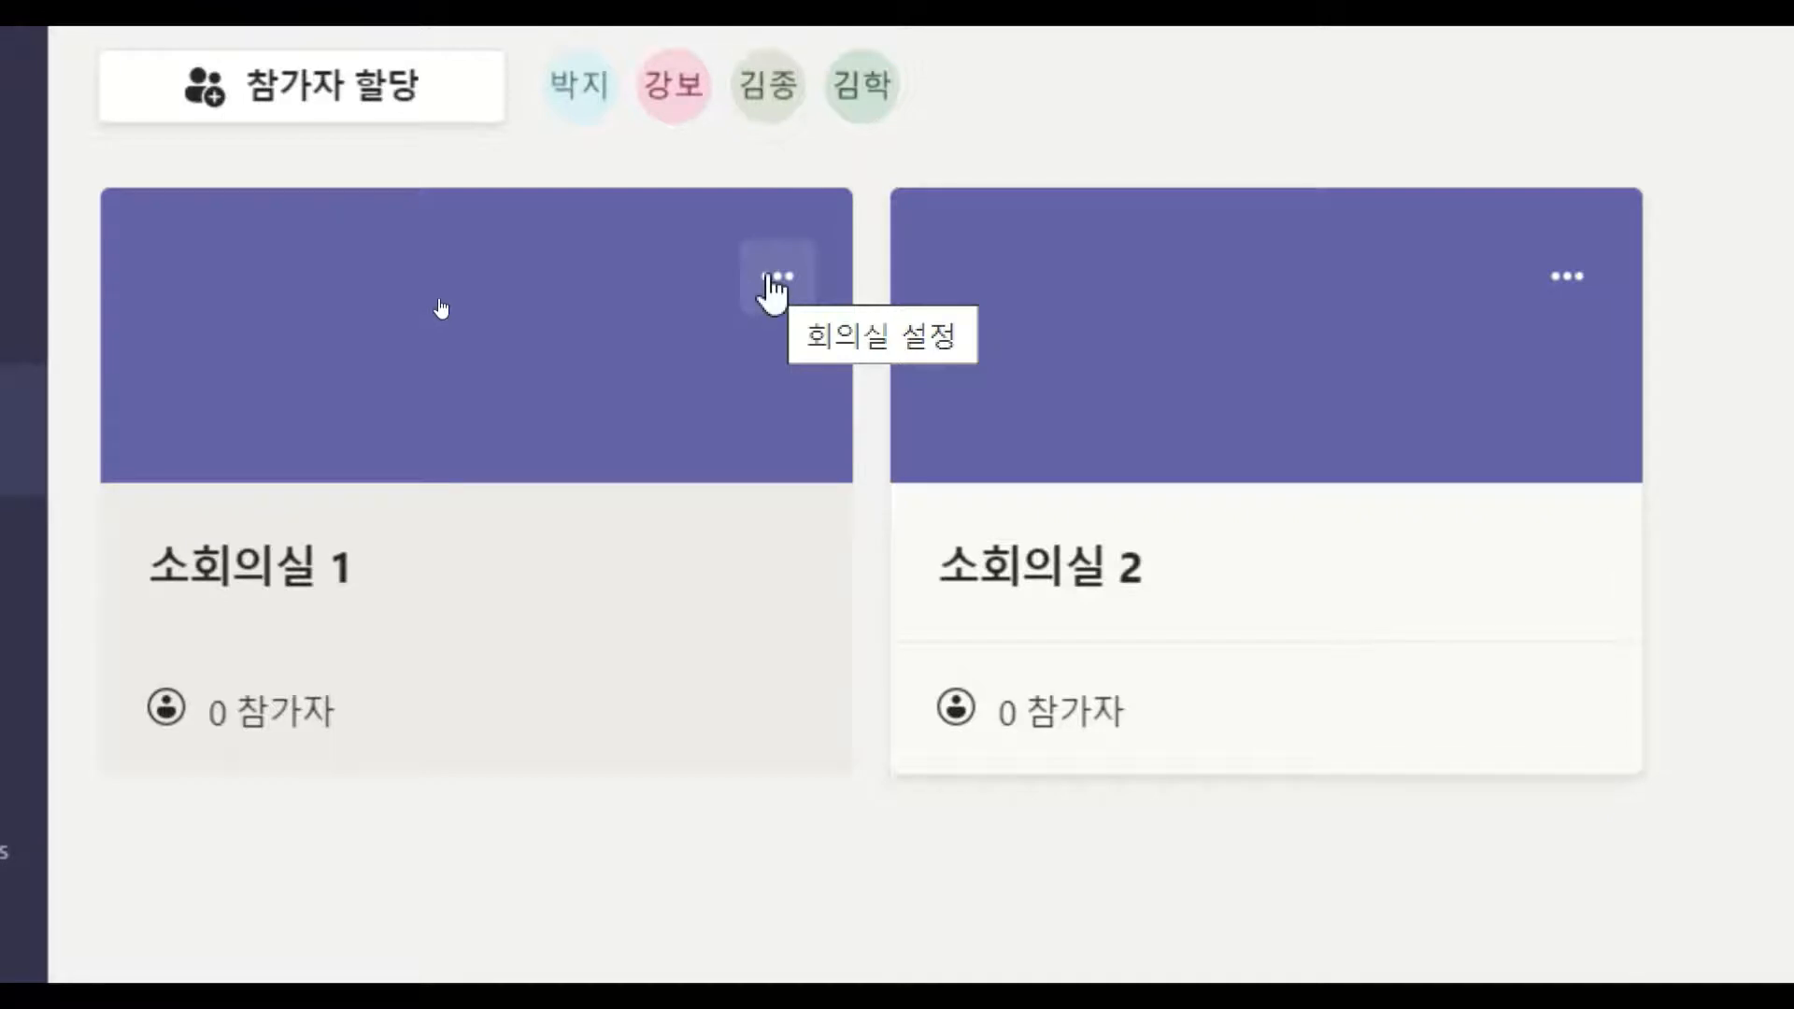
Rename the breakout room 소회의실 1 as "녹색" and save the name.
click(770, 280)
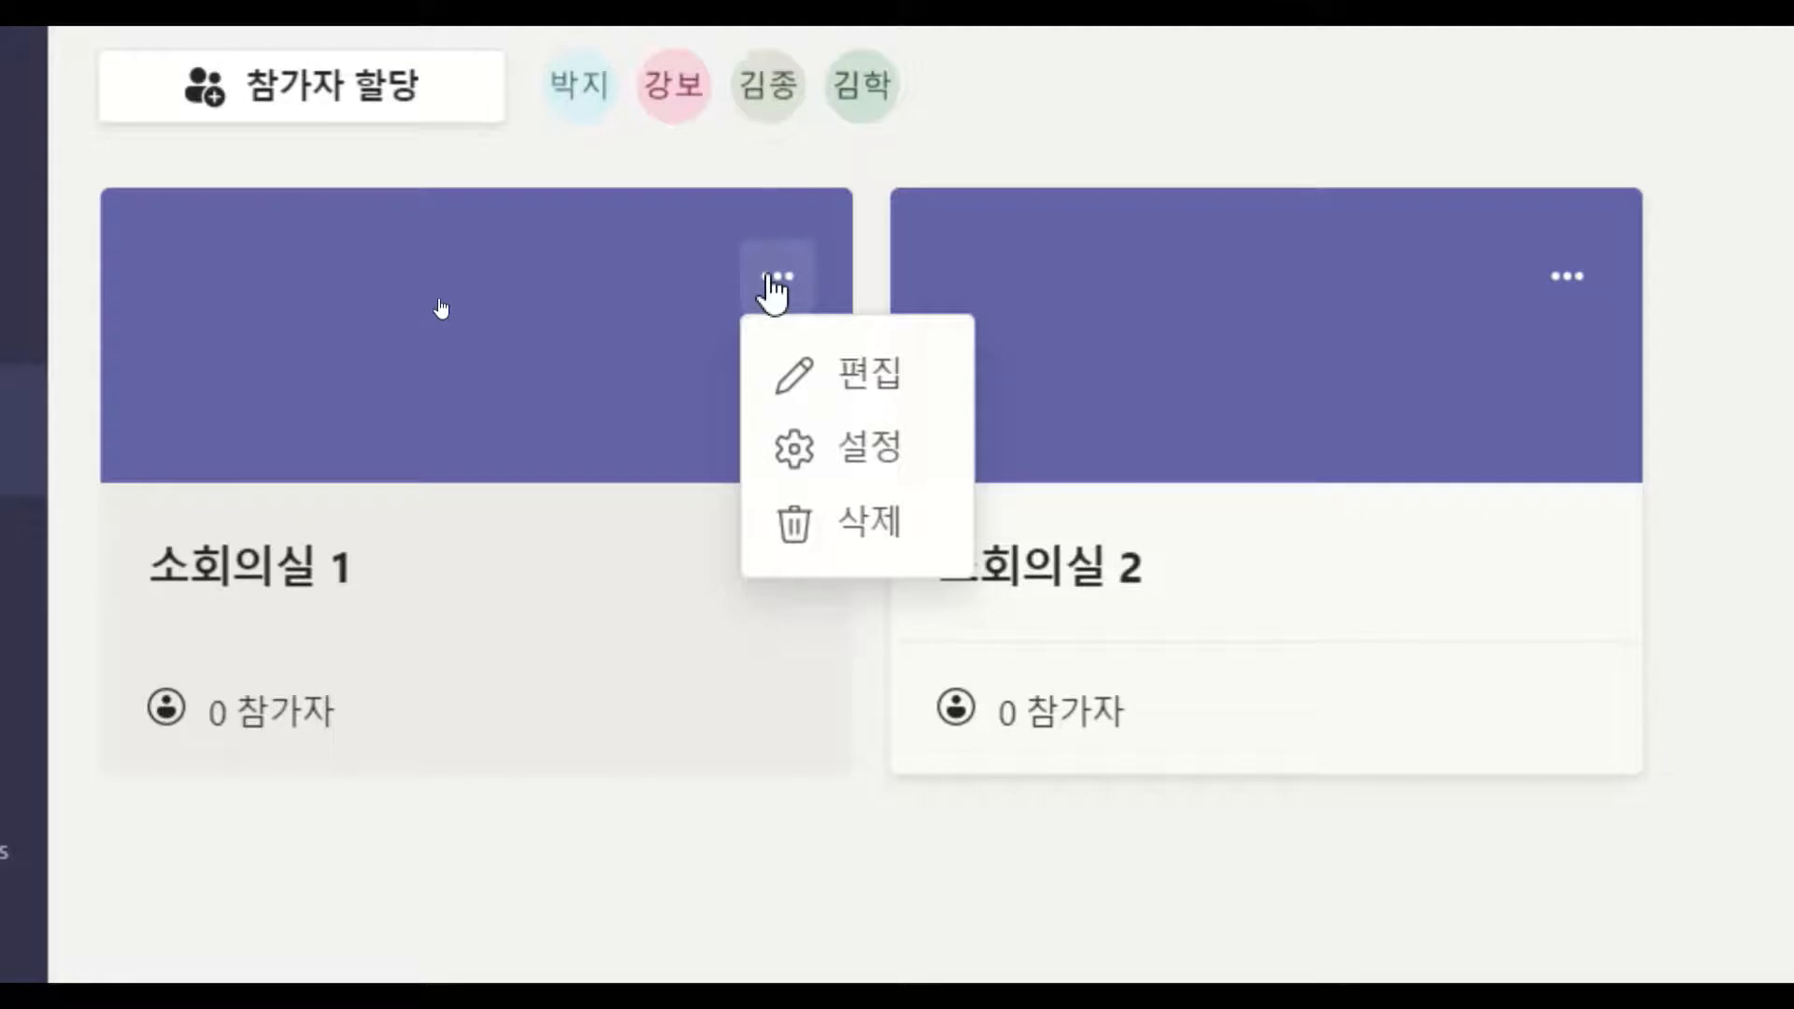
click(811, 390)
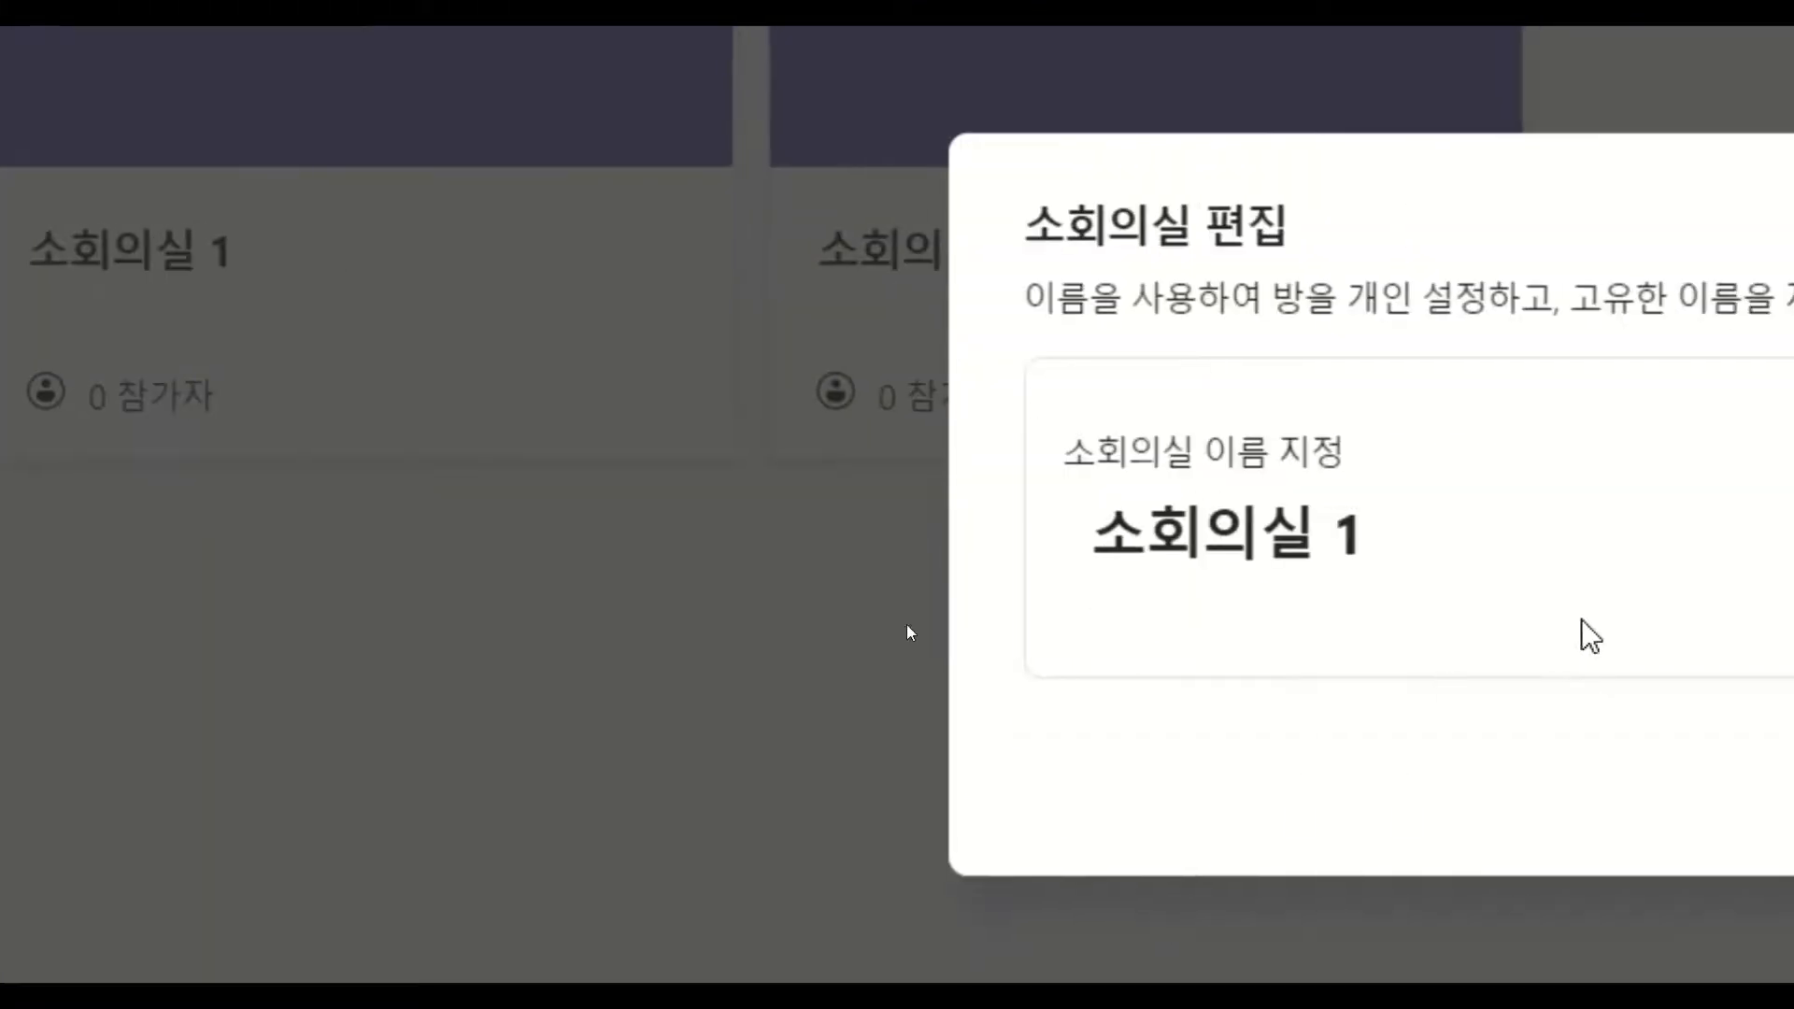
click(1383, 534)
key(BackSpace)
key(BackSpace)
key(BackSpace)
key(BackSpace)
key(BackSpace)
key(BackSpace)
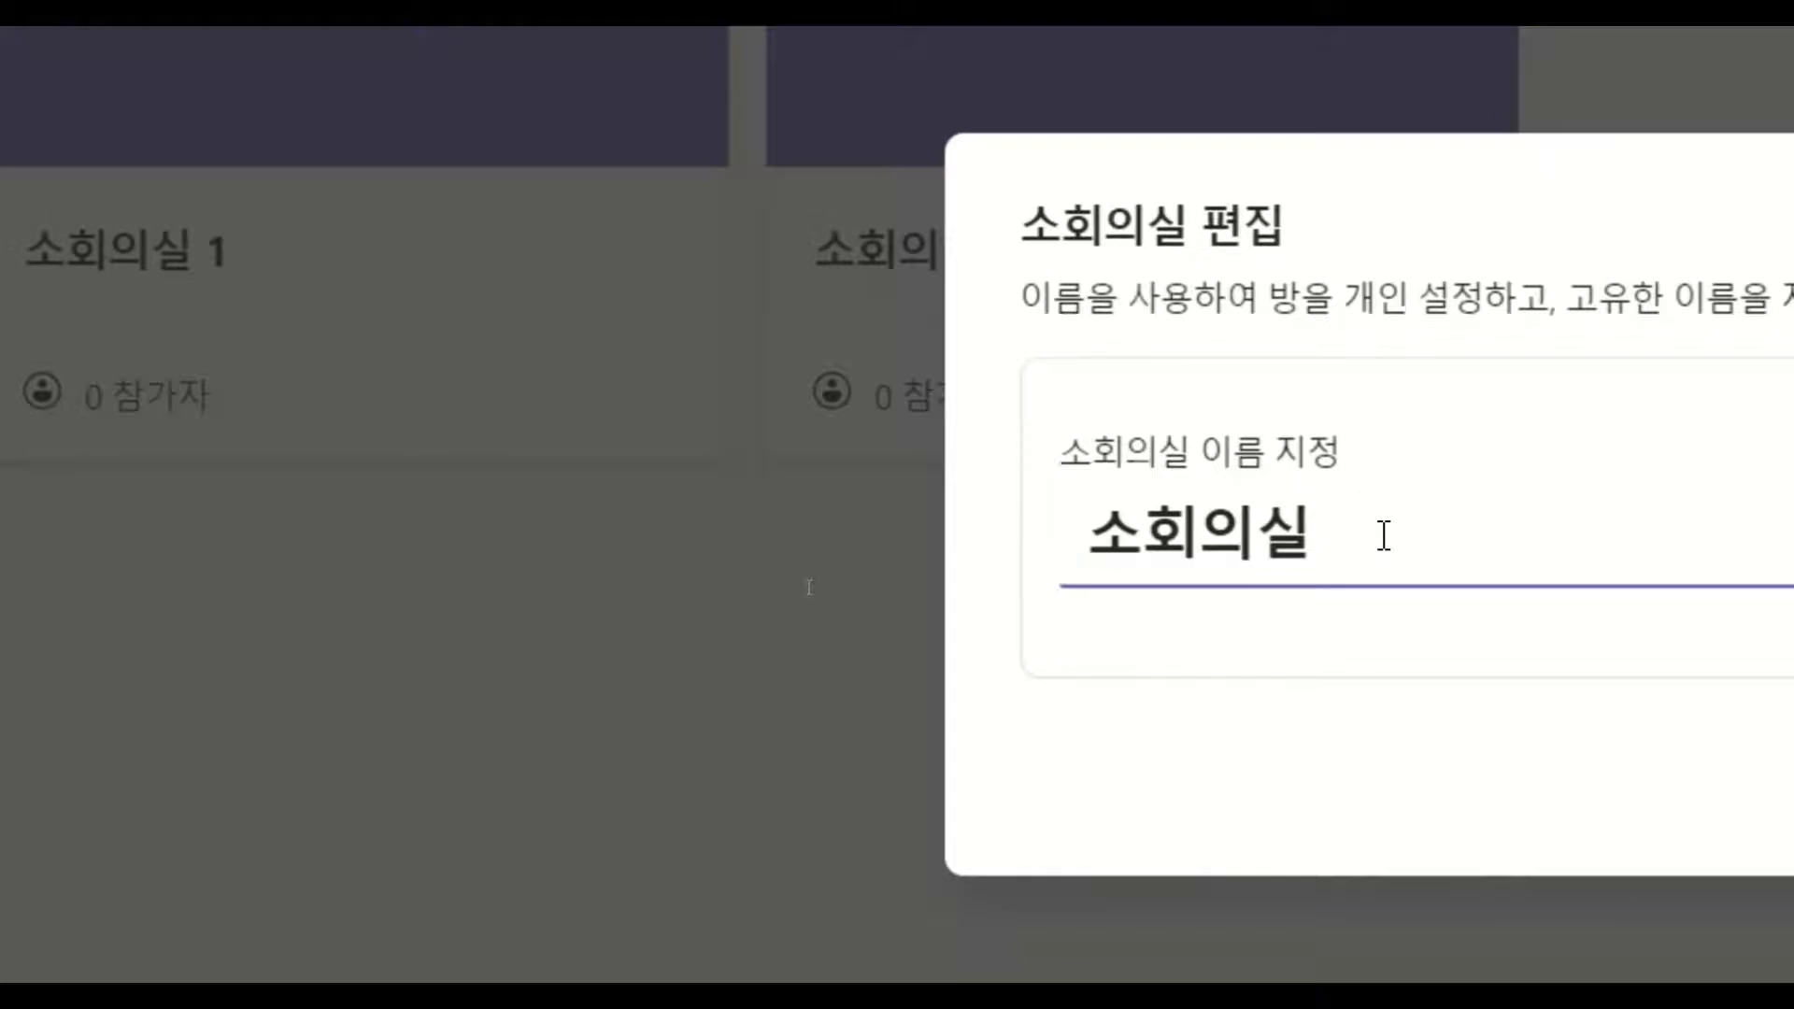
text(ㅎㄱ)
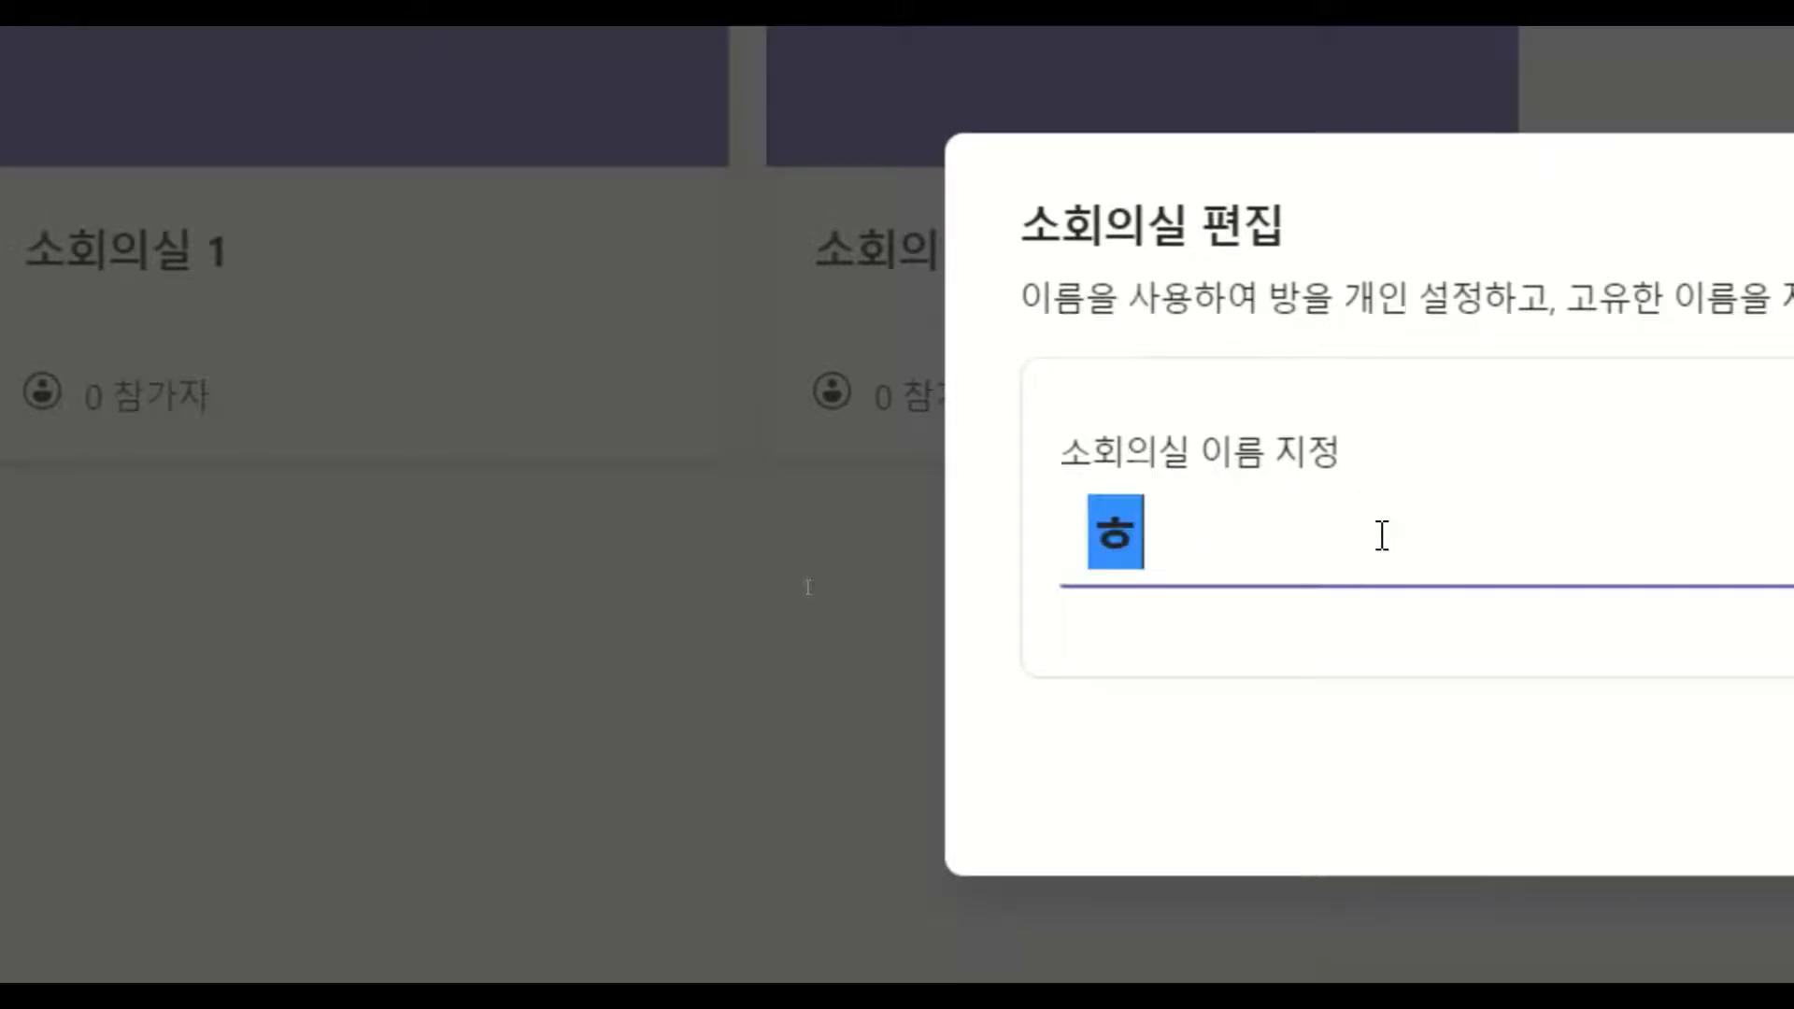
key(BackSpace)
key(BackSpace)
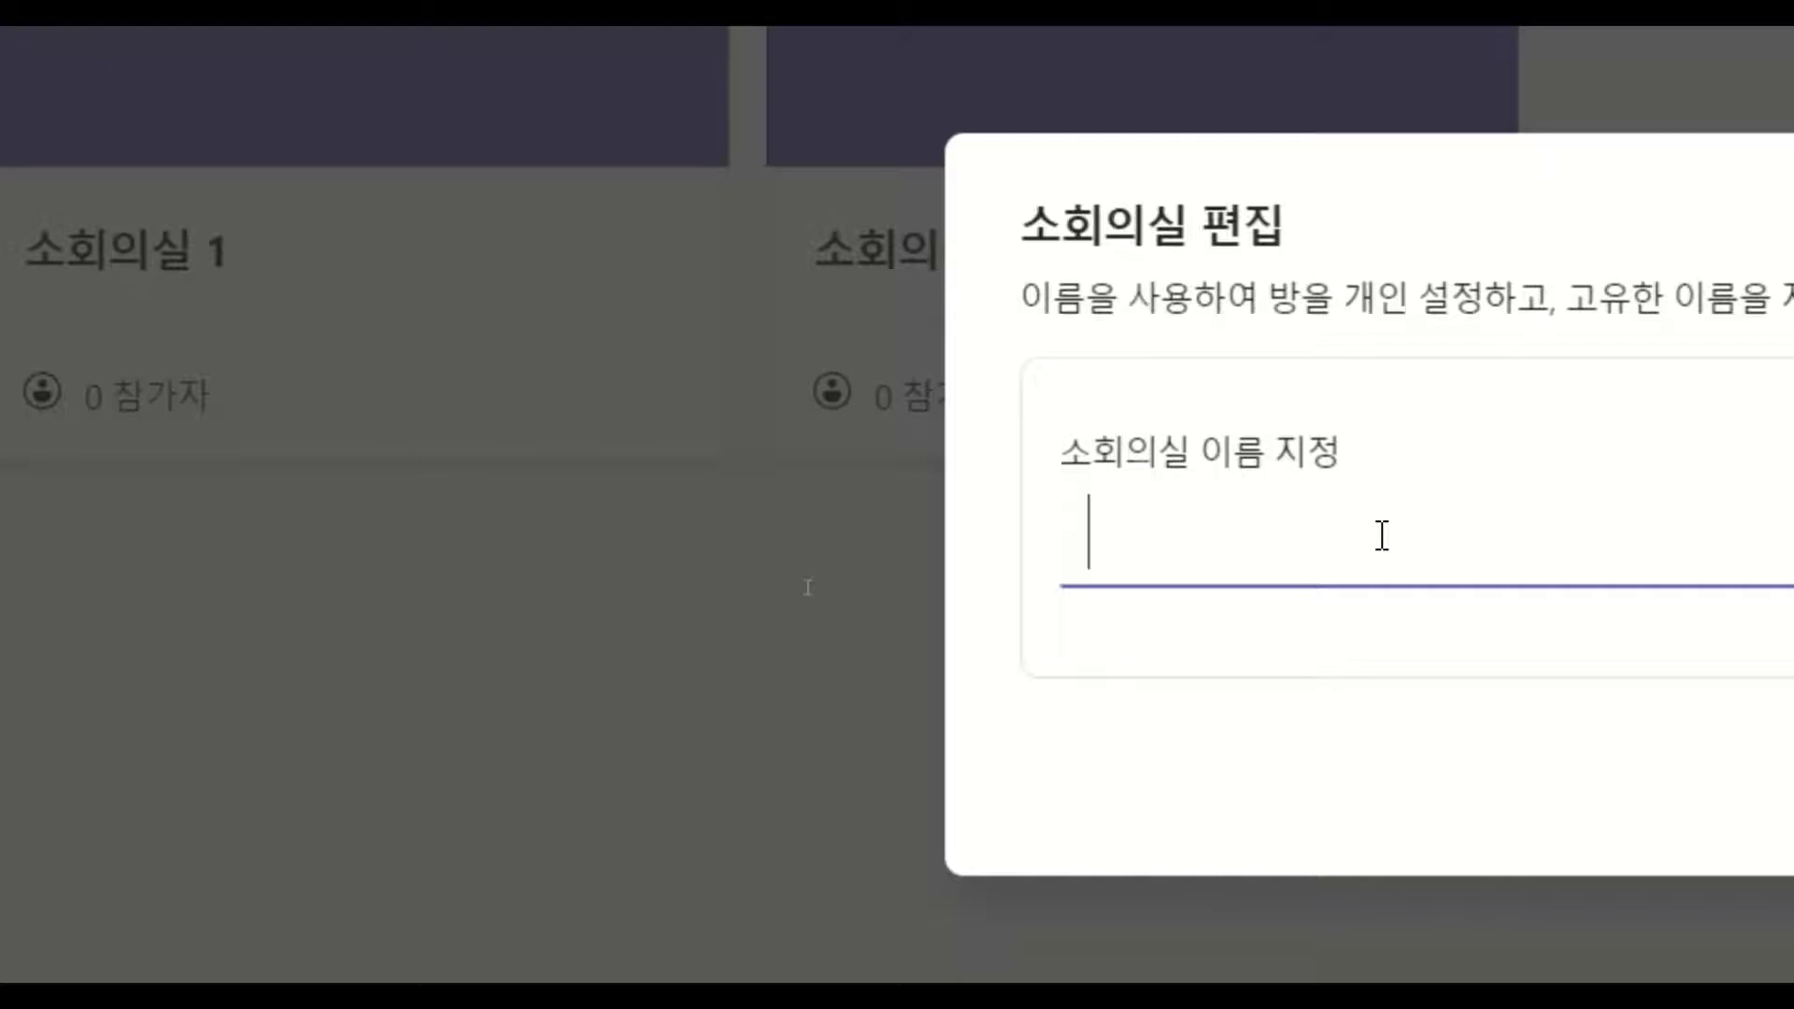
text(녹색ㅂㅏㅇ)
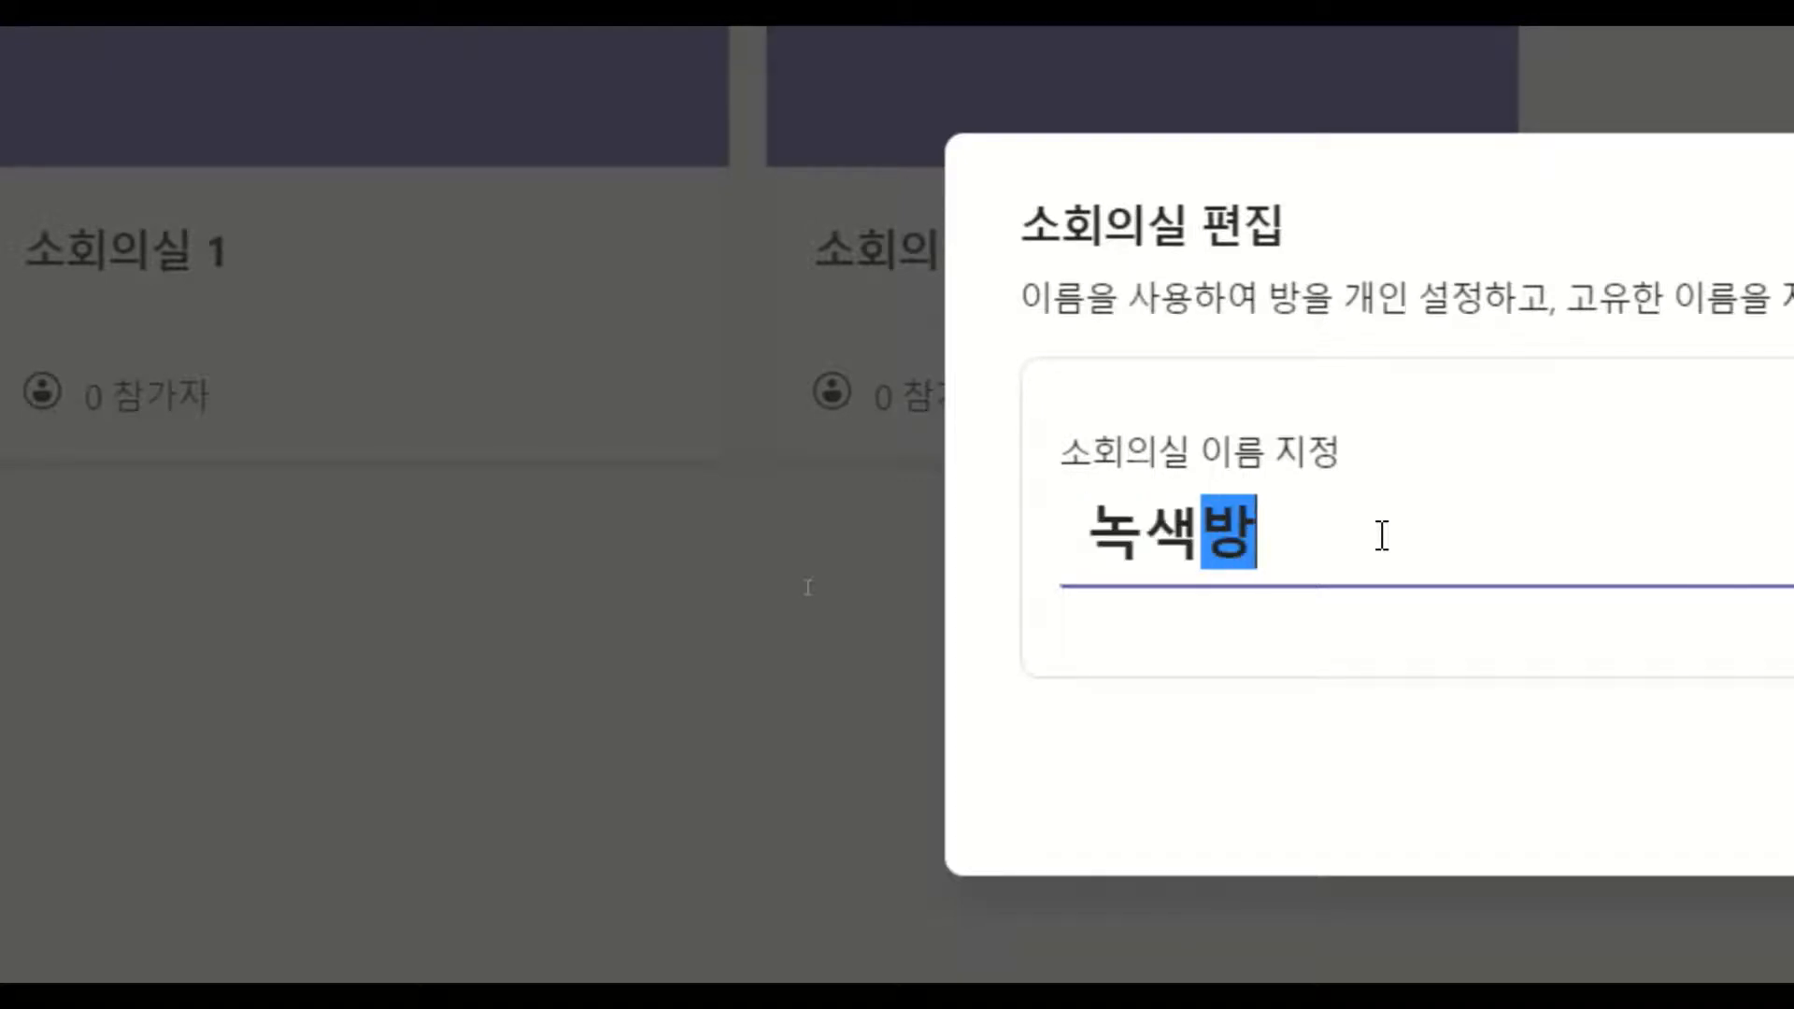
key(BackSpace)
key(BackSpace)
key(BackSpace)
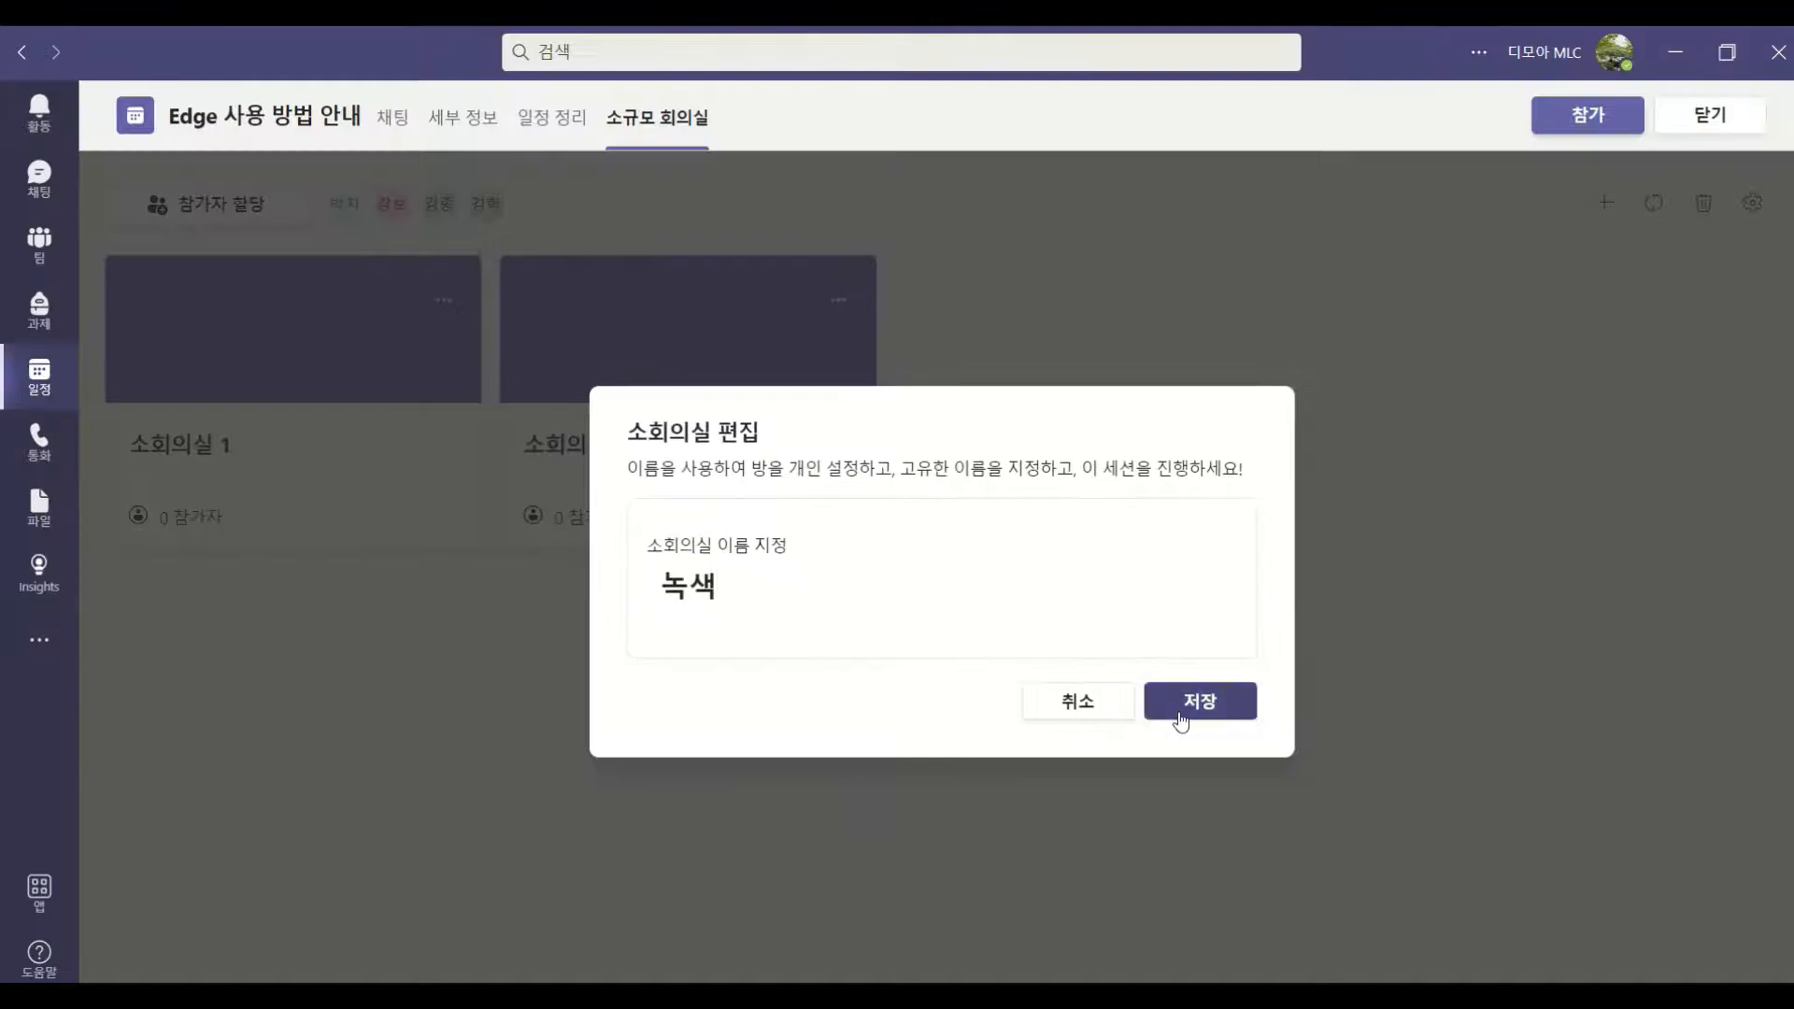
click(1179, 715)
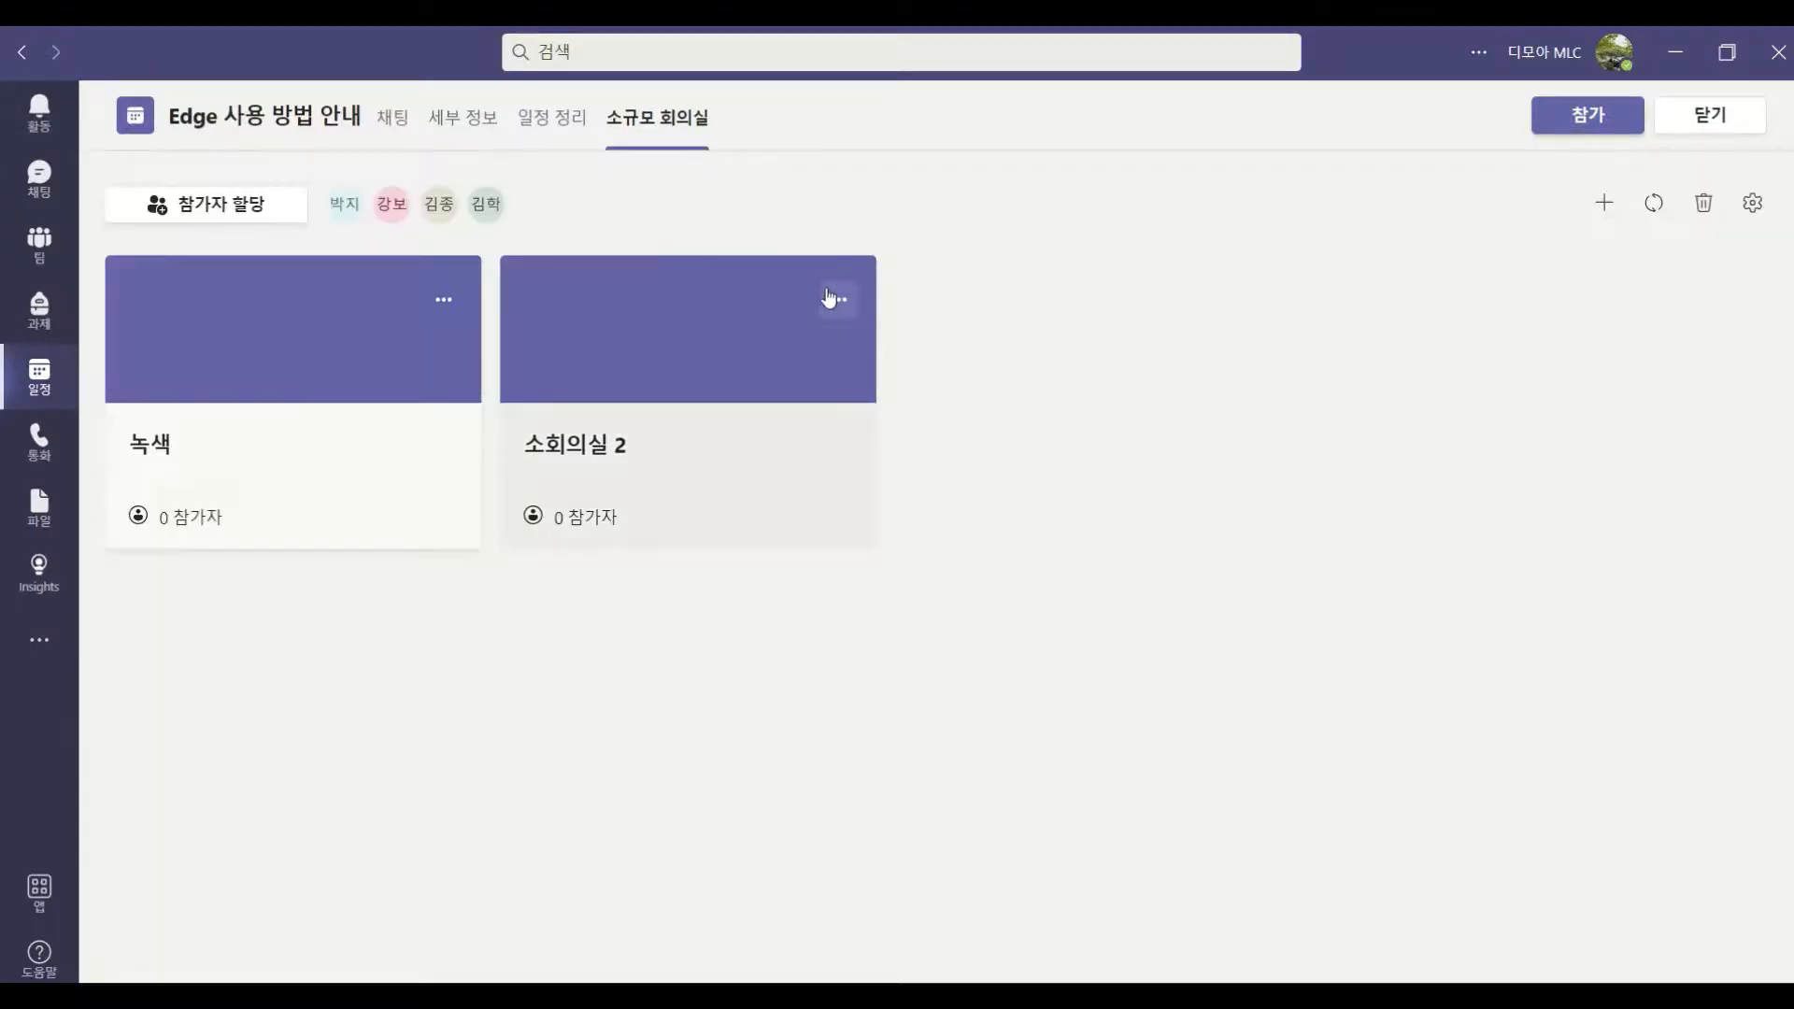
Rename the breakout room 소회의실 2 as "파랑" and save the name.
click(844, 306)
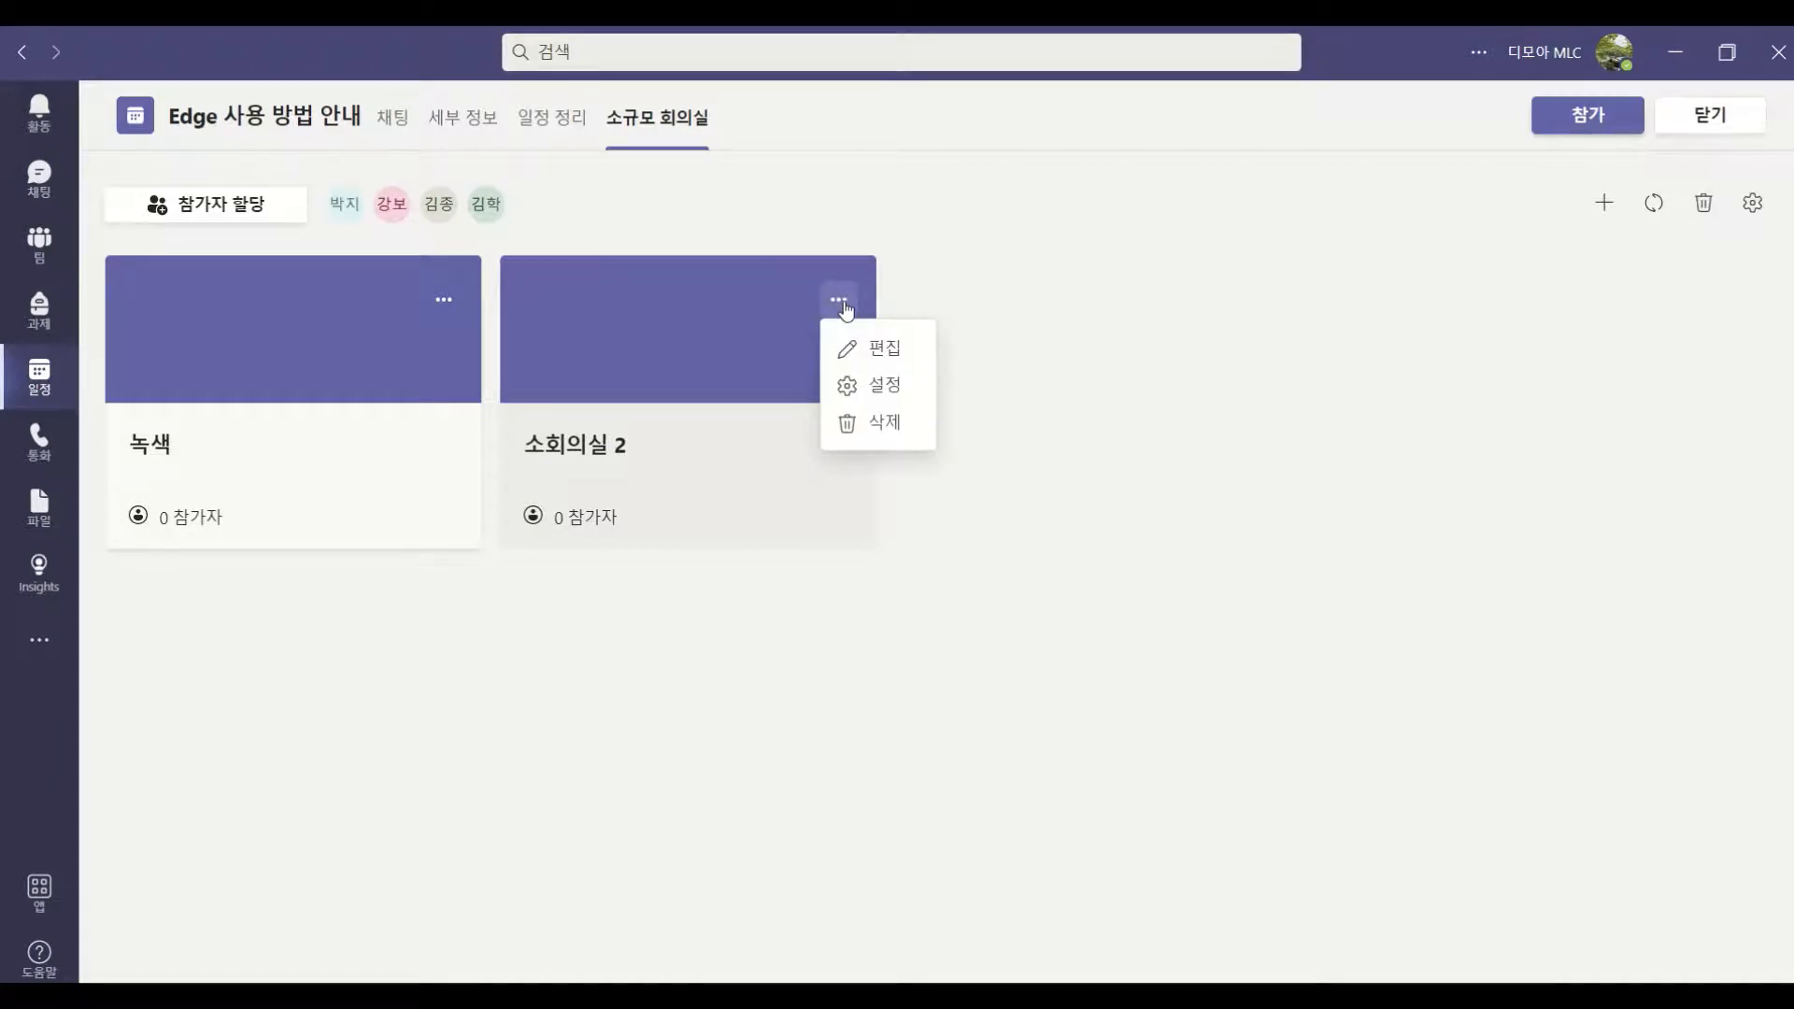
click(883, 351)
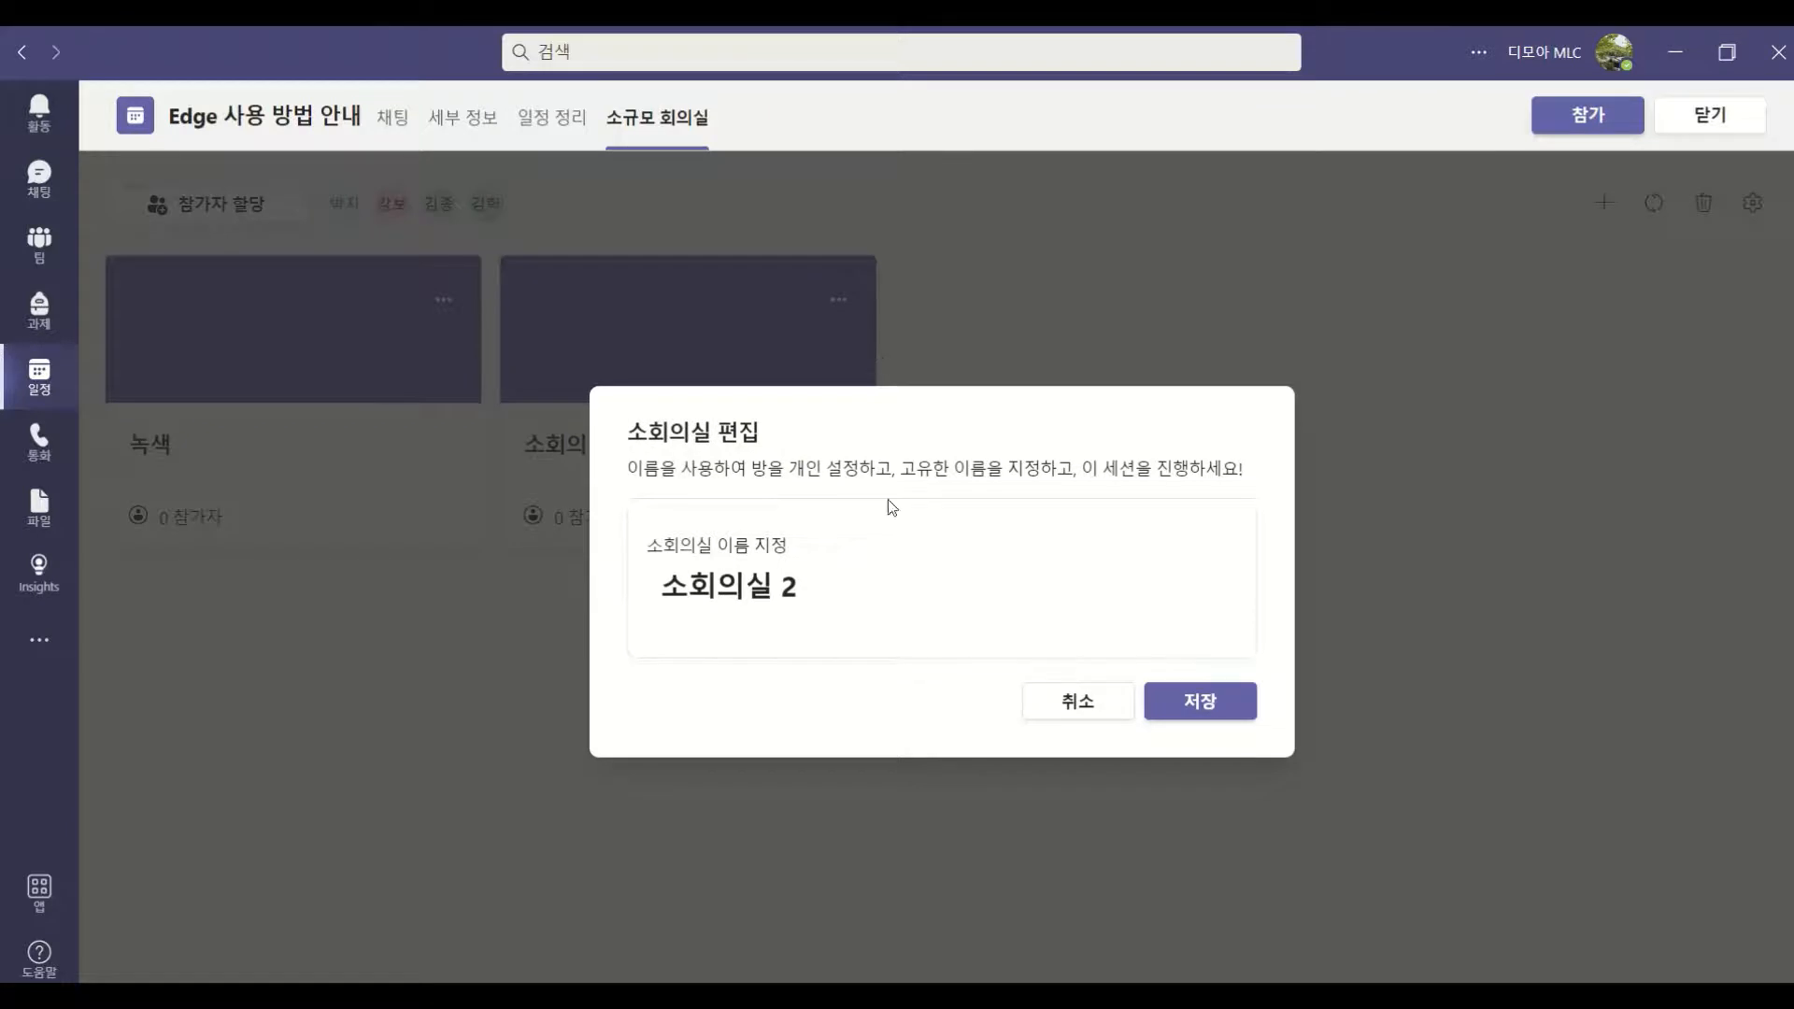
drag(818, 603, 534, 598)
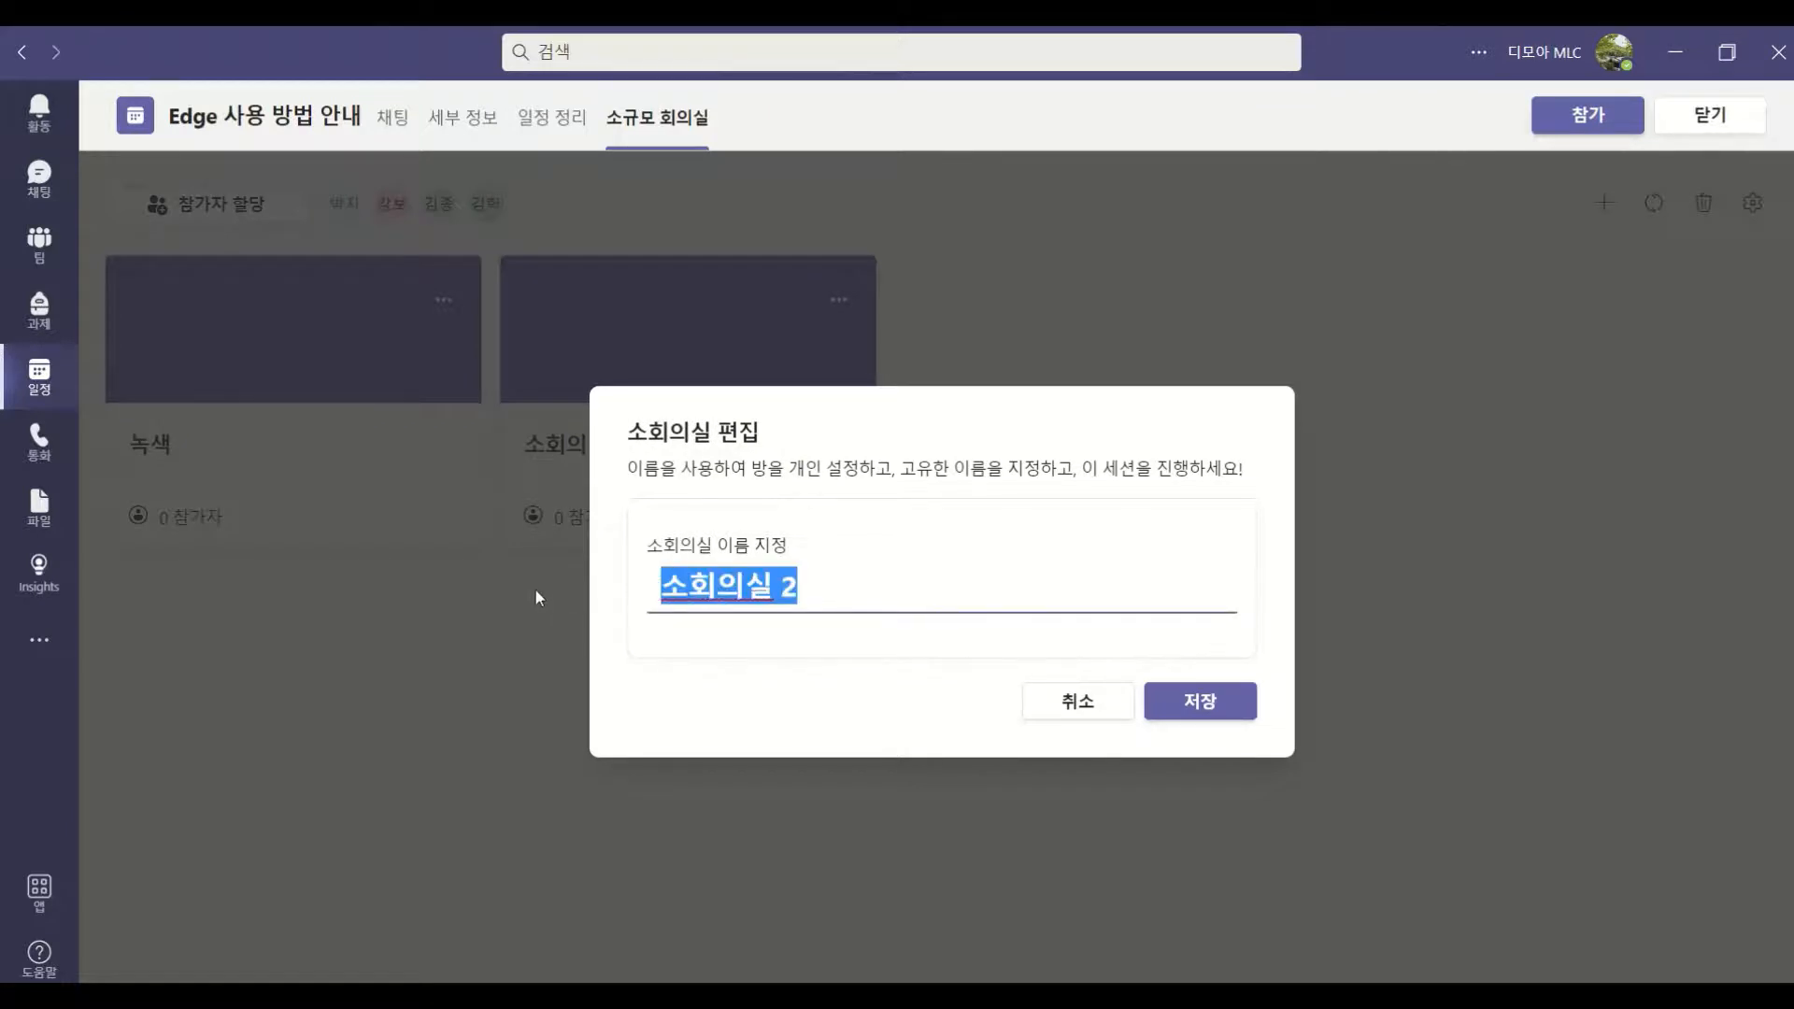
text(파랑)
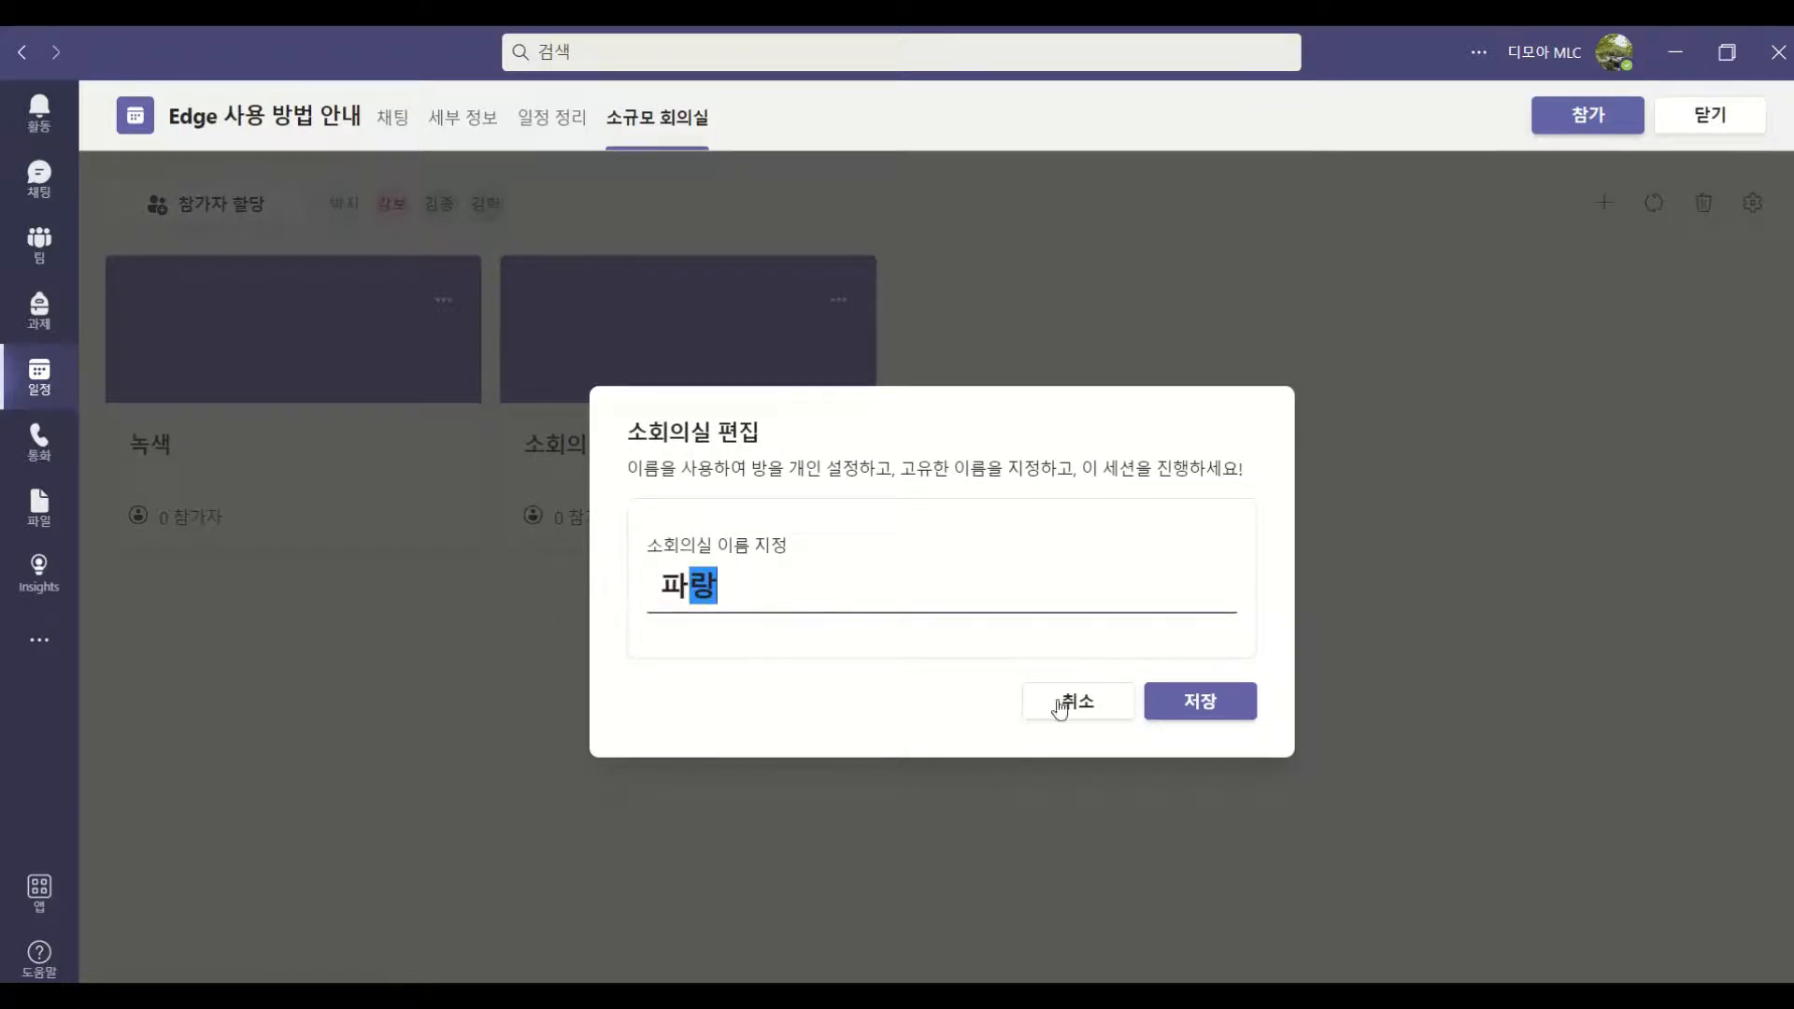
click(1174, 701)
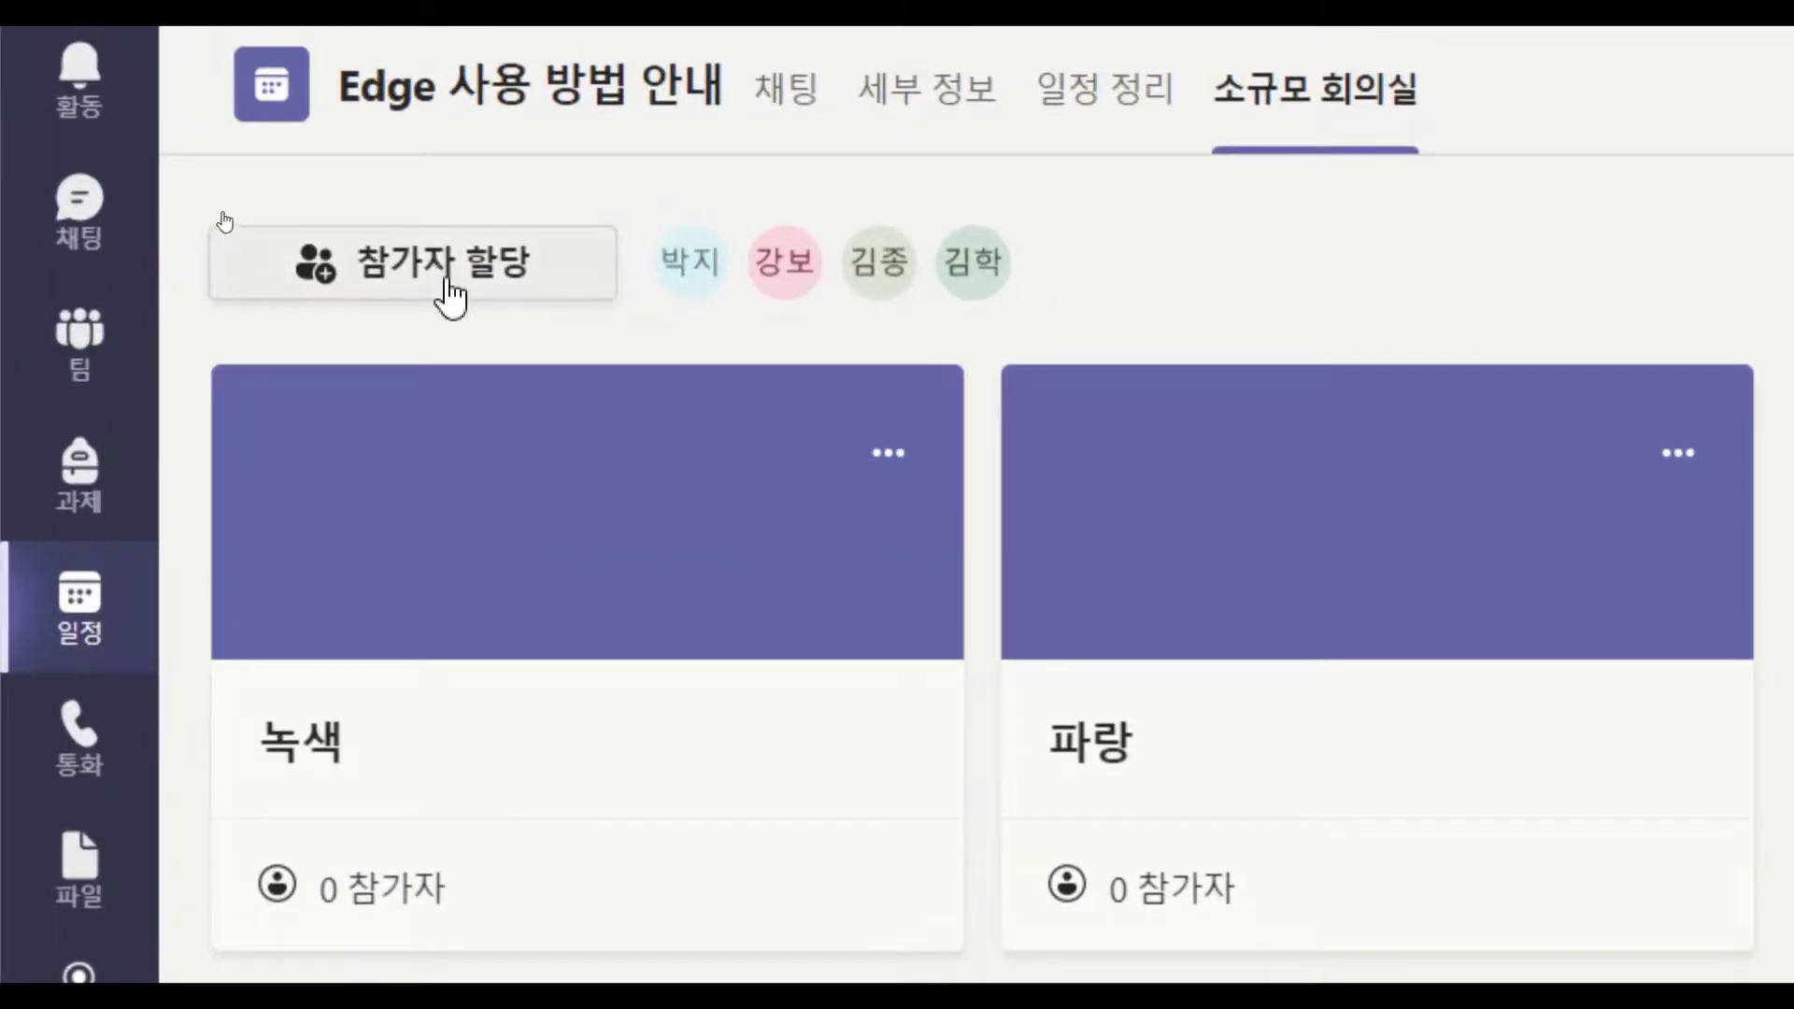
Start assigning participants to the breakout rooms with the manual method (수동으로).
click(448, 285)
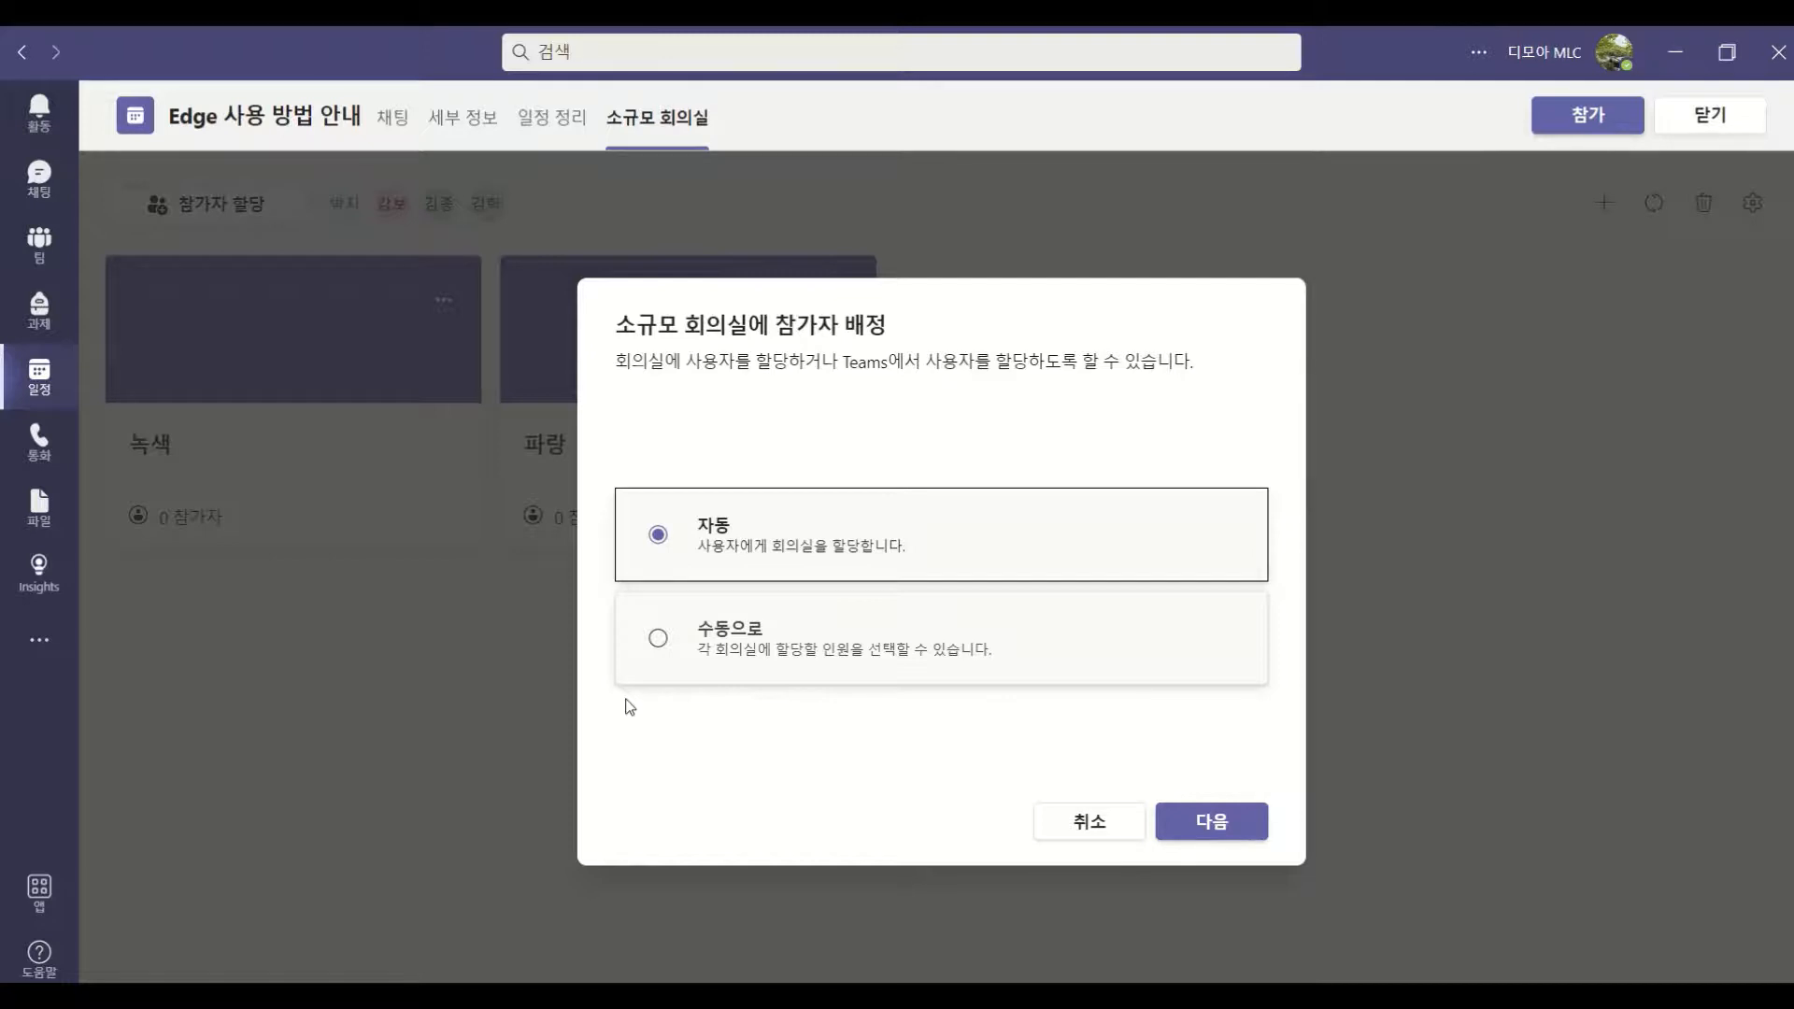
click(743, 656)
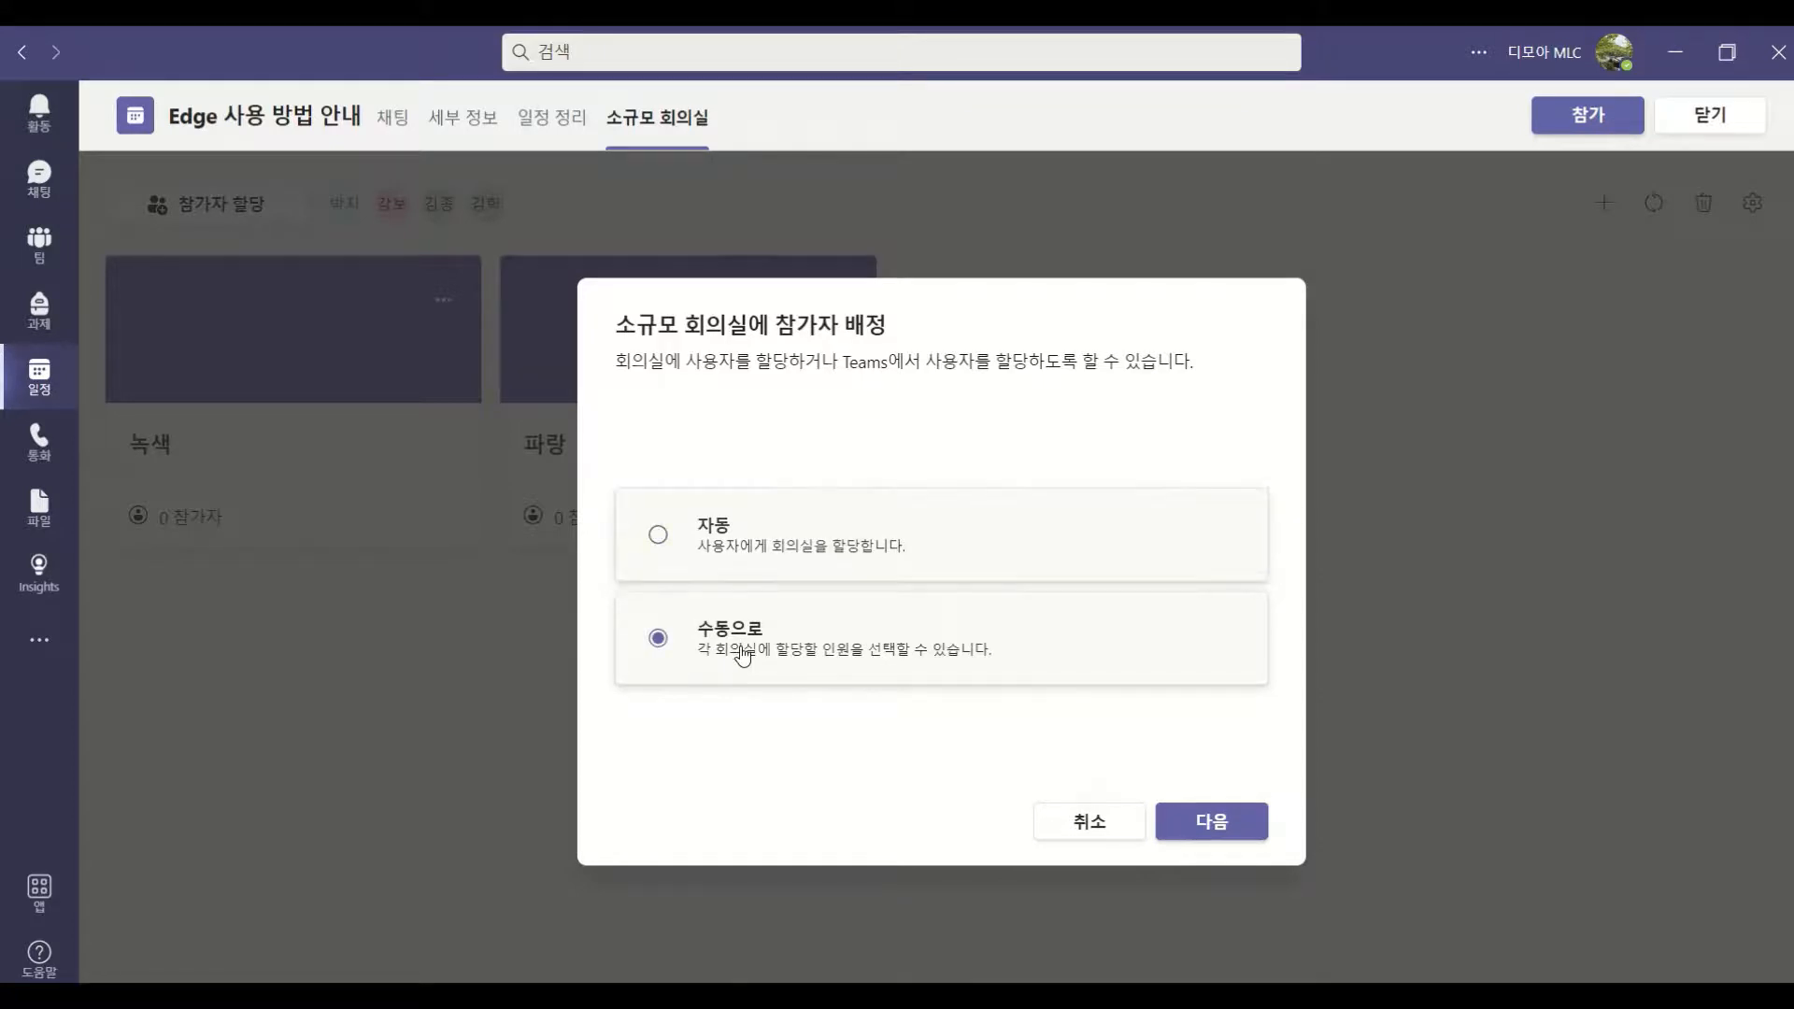
click(1207, 824)
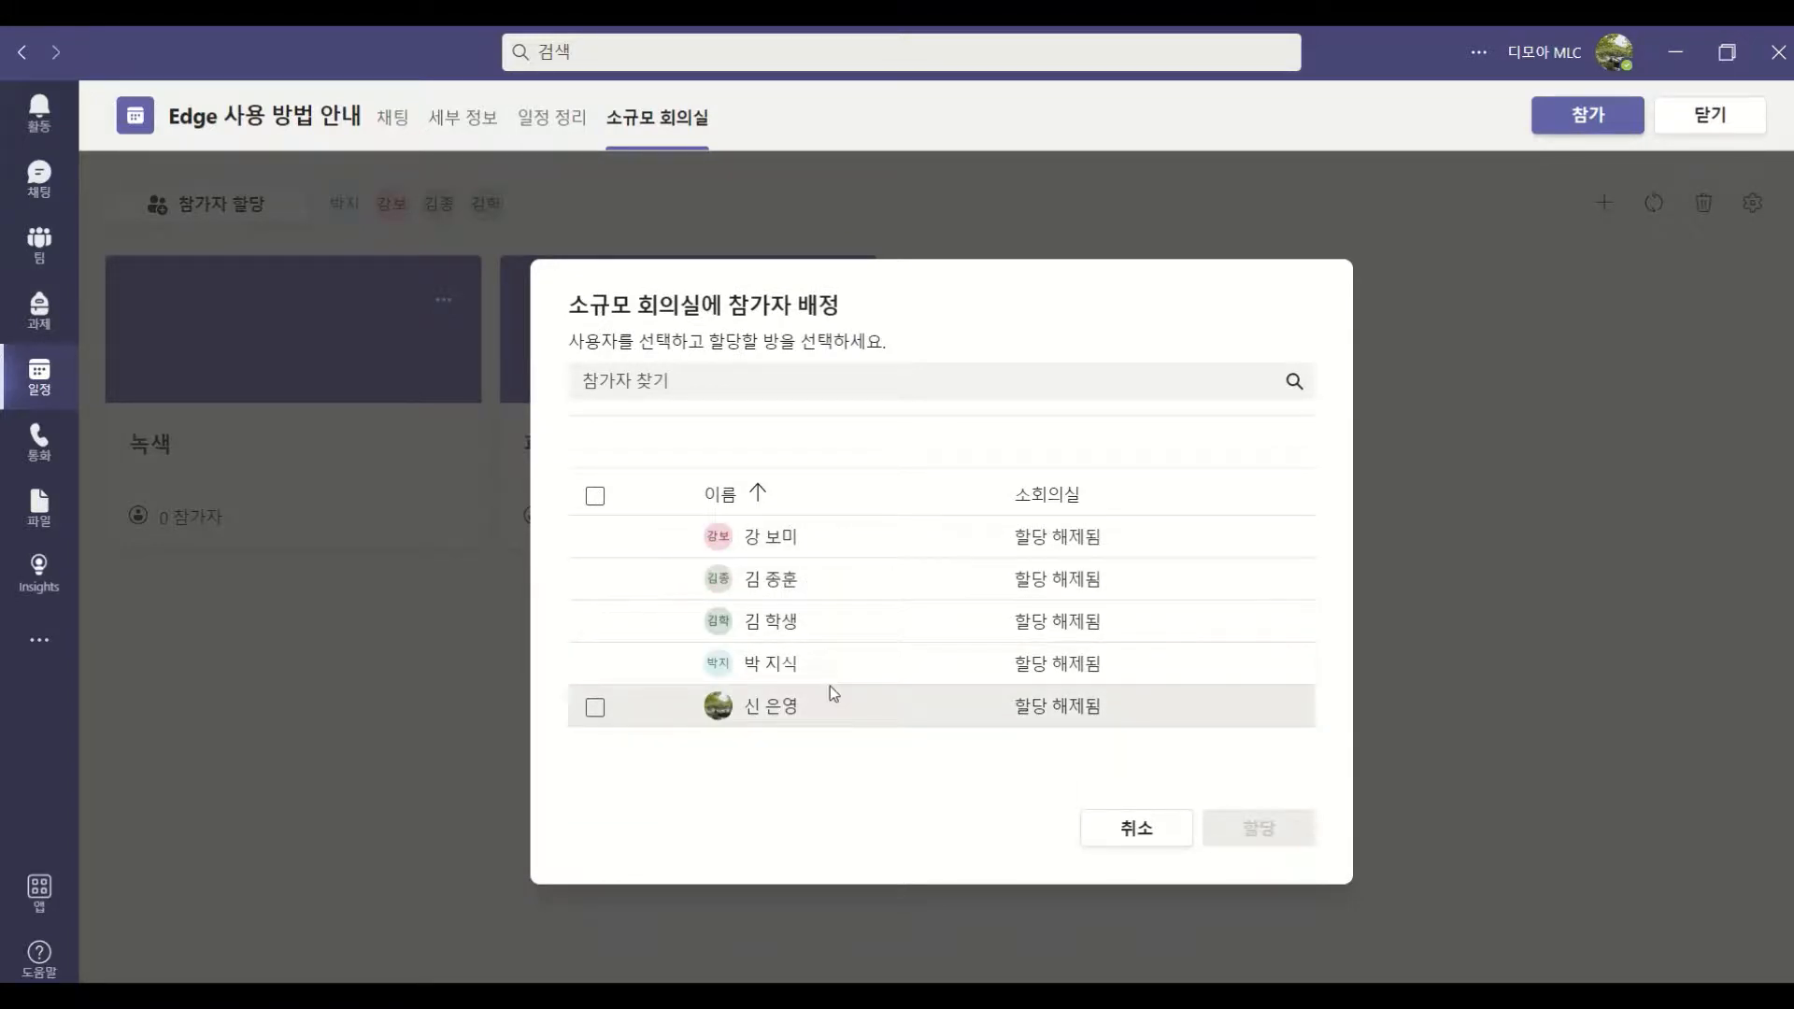
Assign the first, third and fifth participants in the list to the 녹색 breakout room together.
click(594, 539)
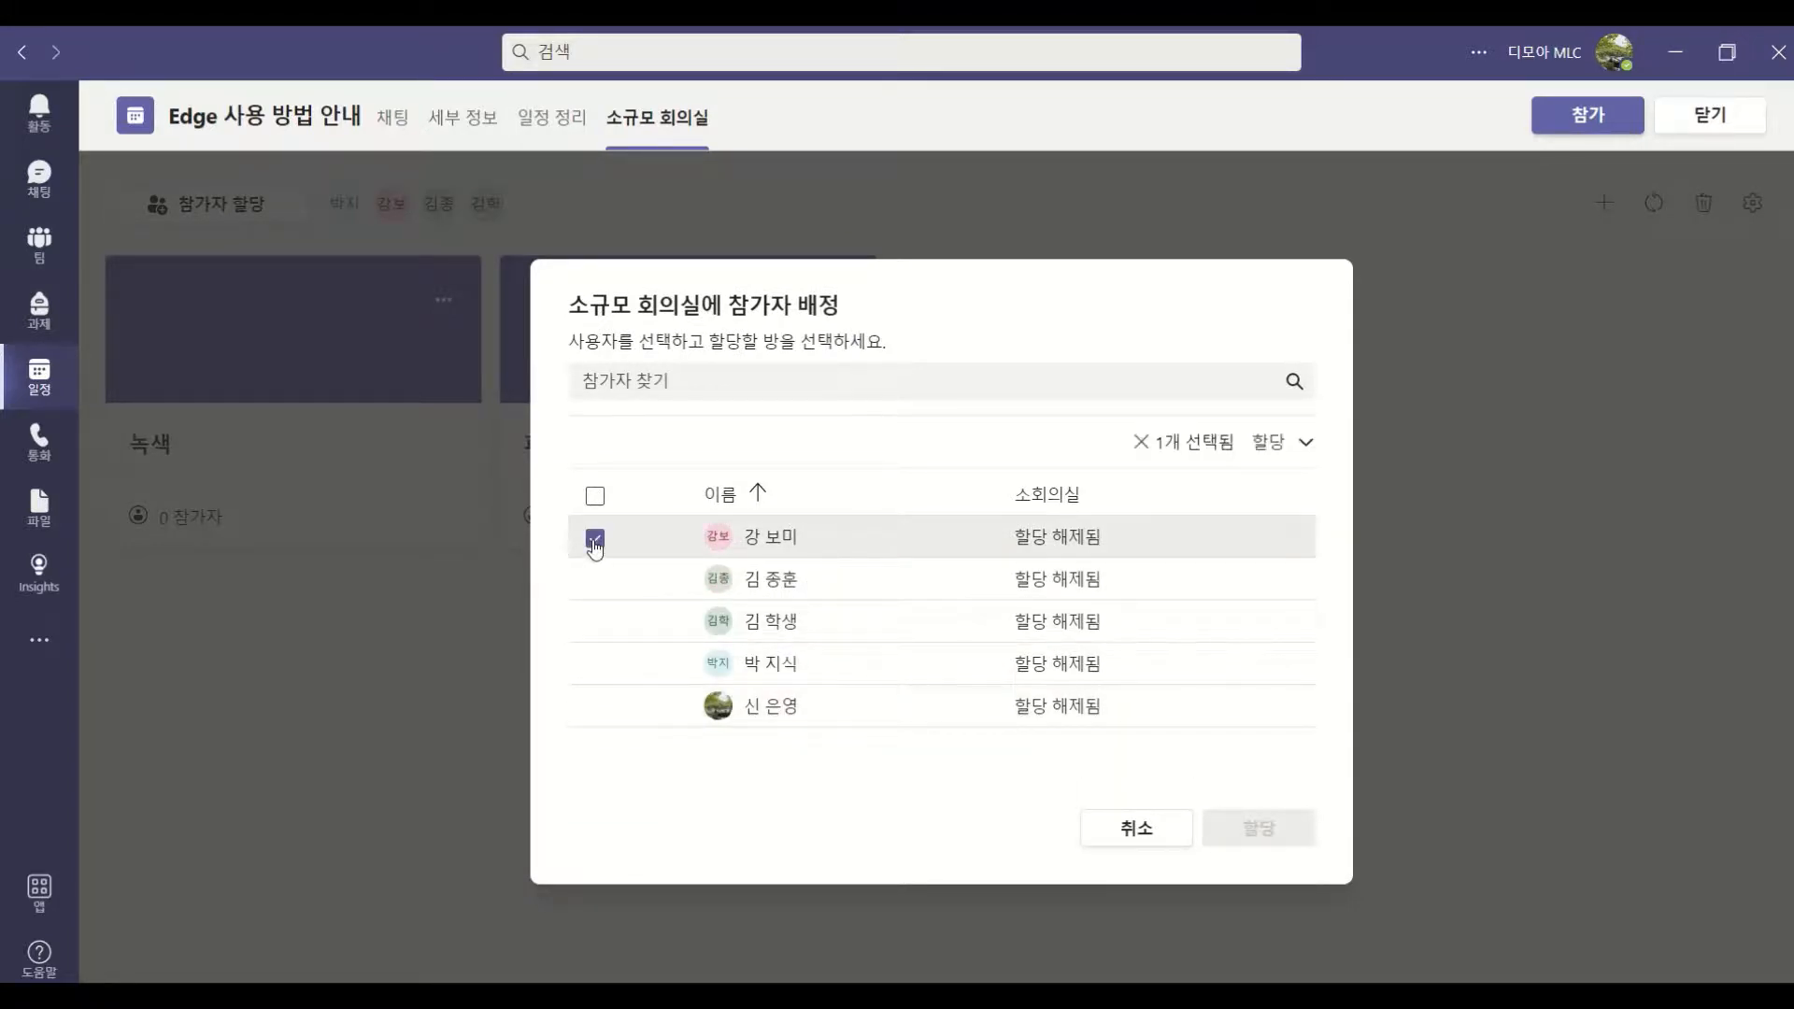
click(596, 624)
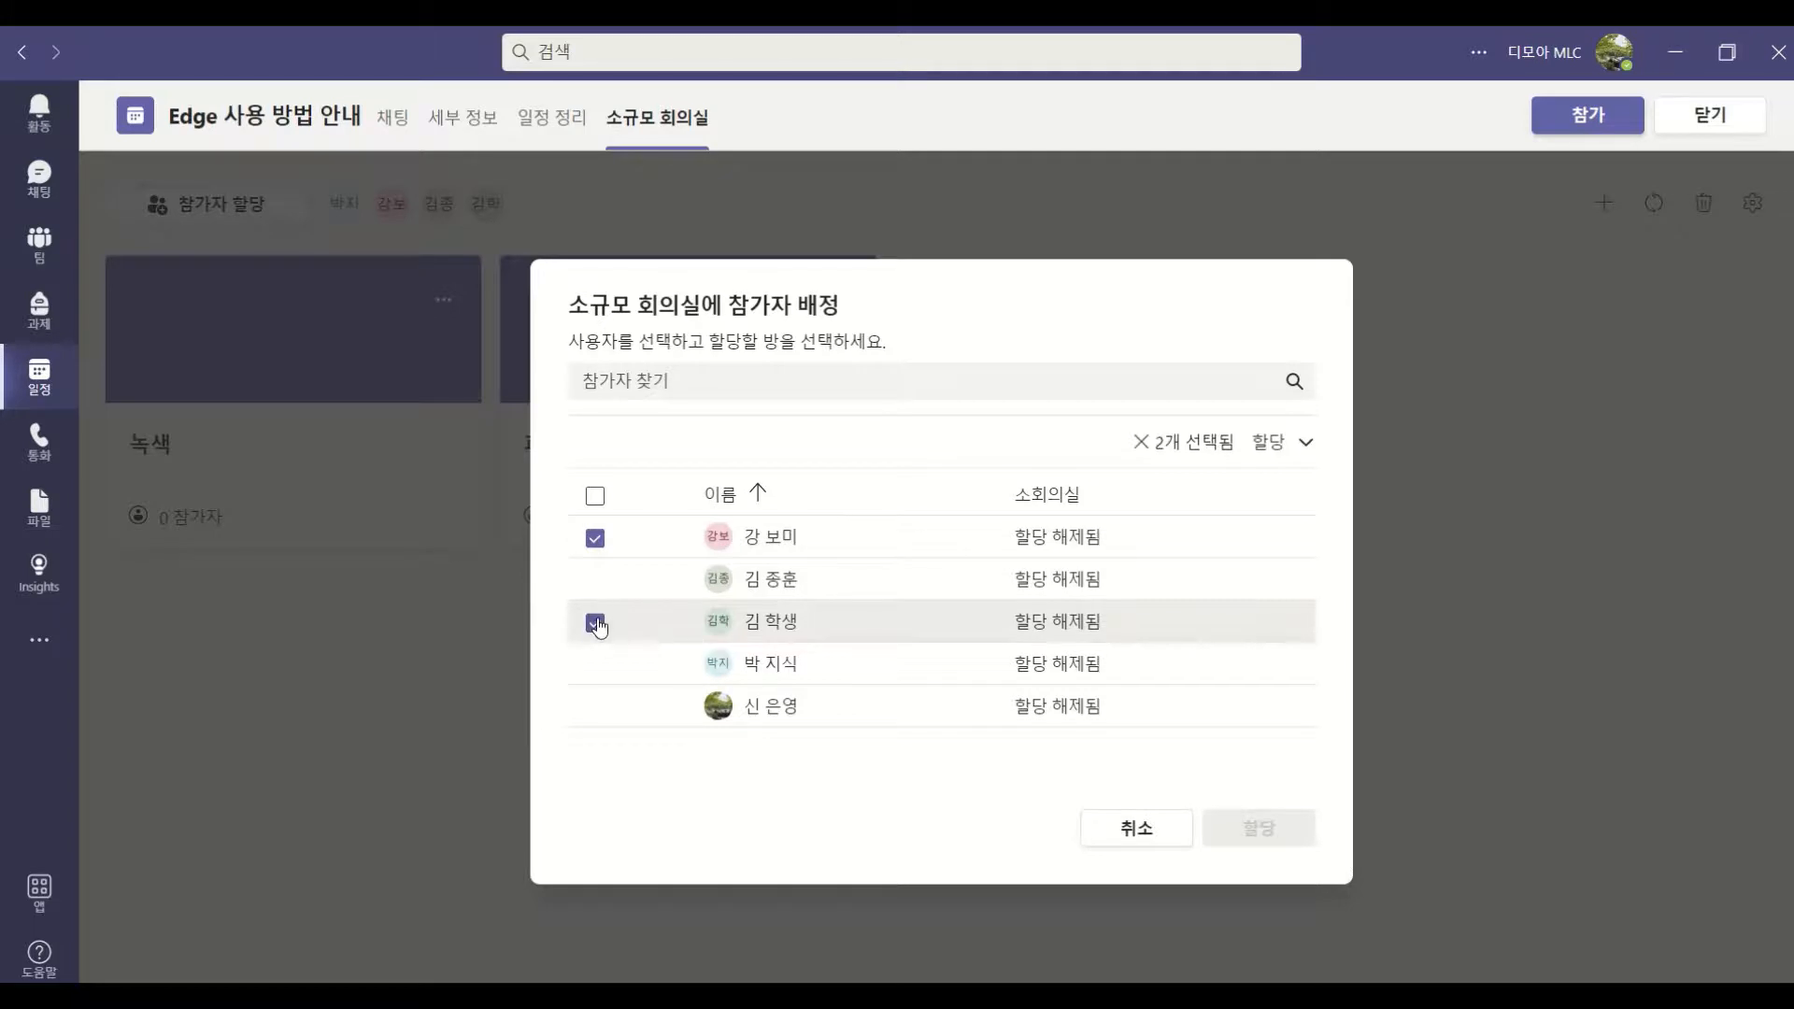
click(594, 707)
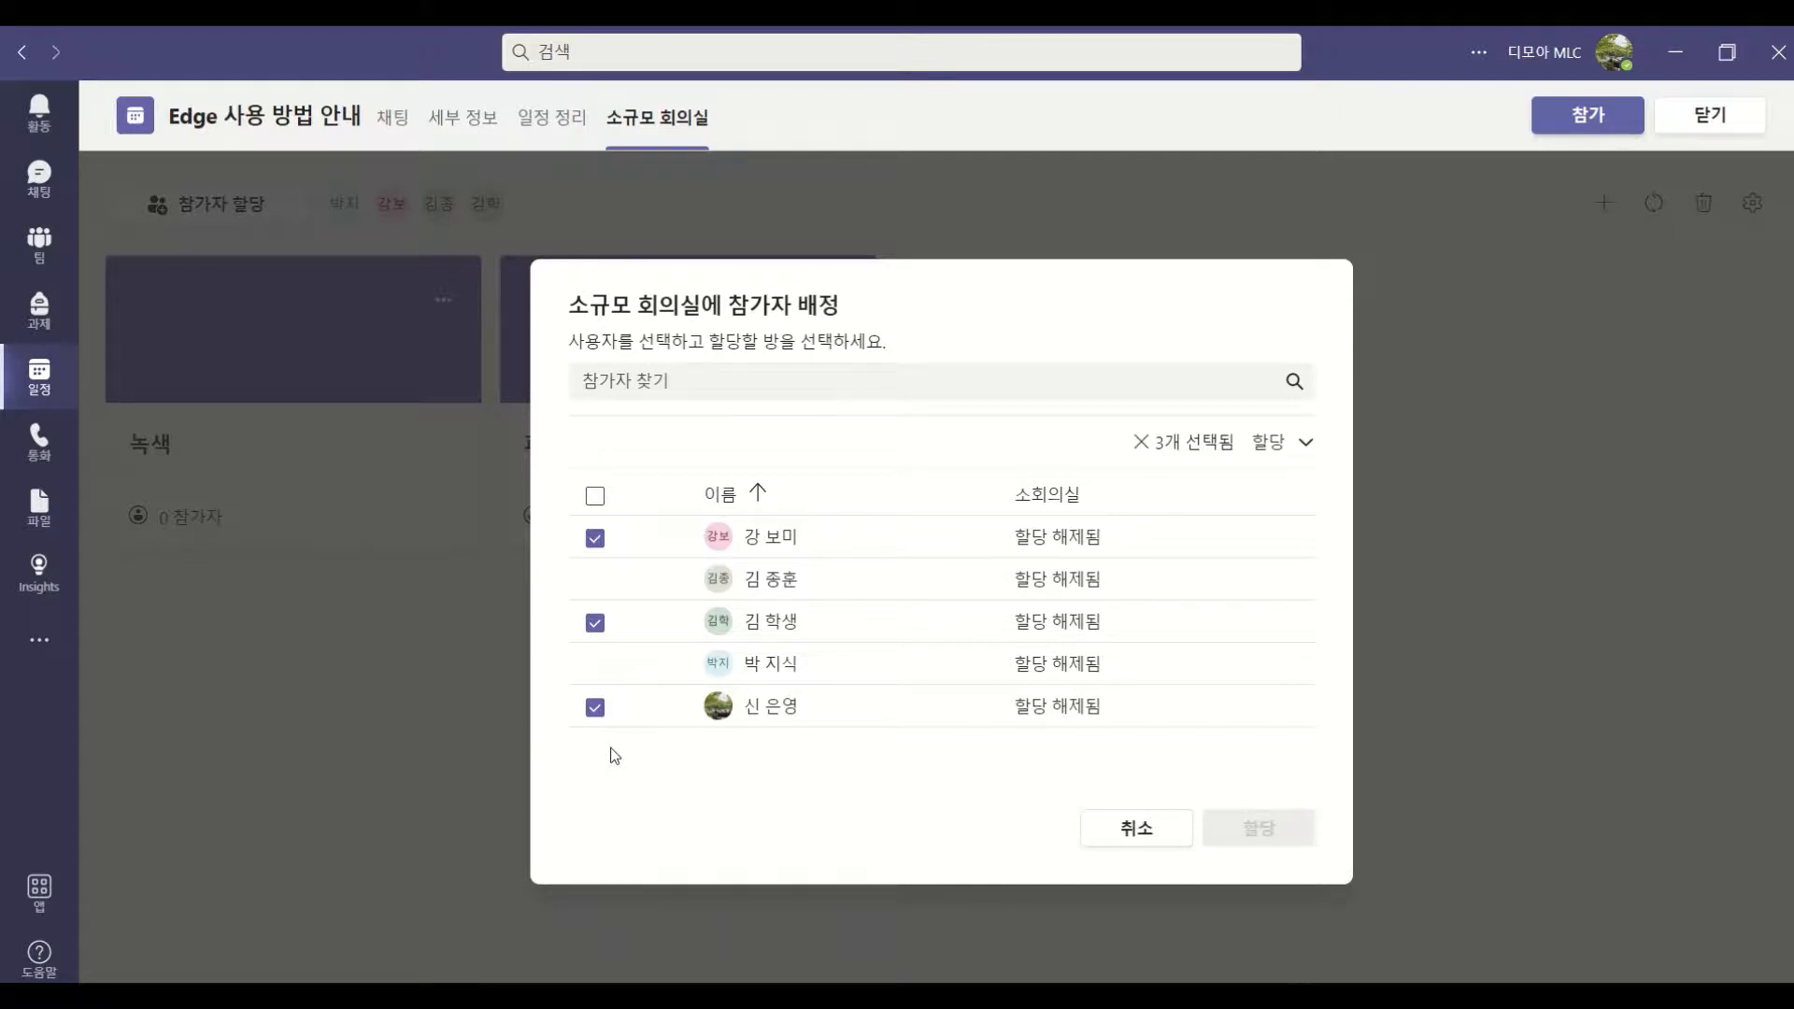
click(1081, 547)
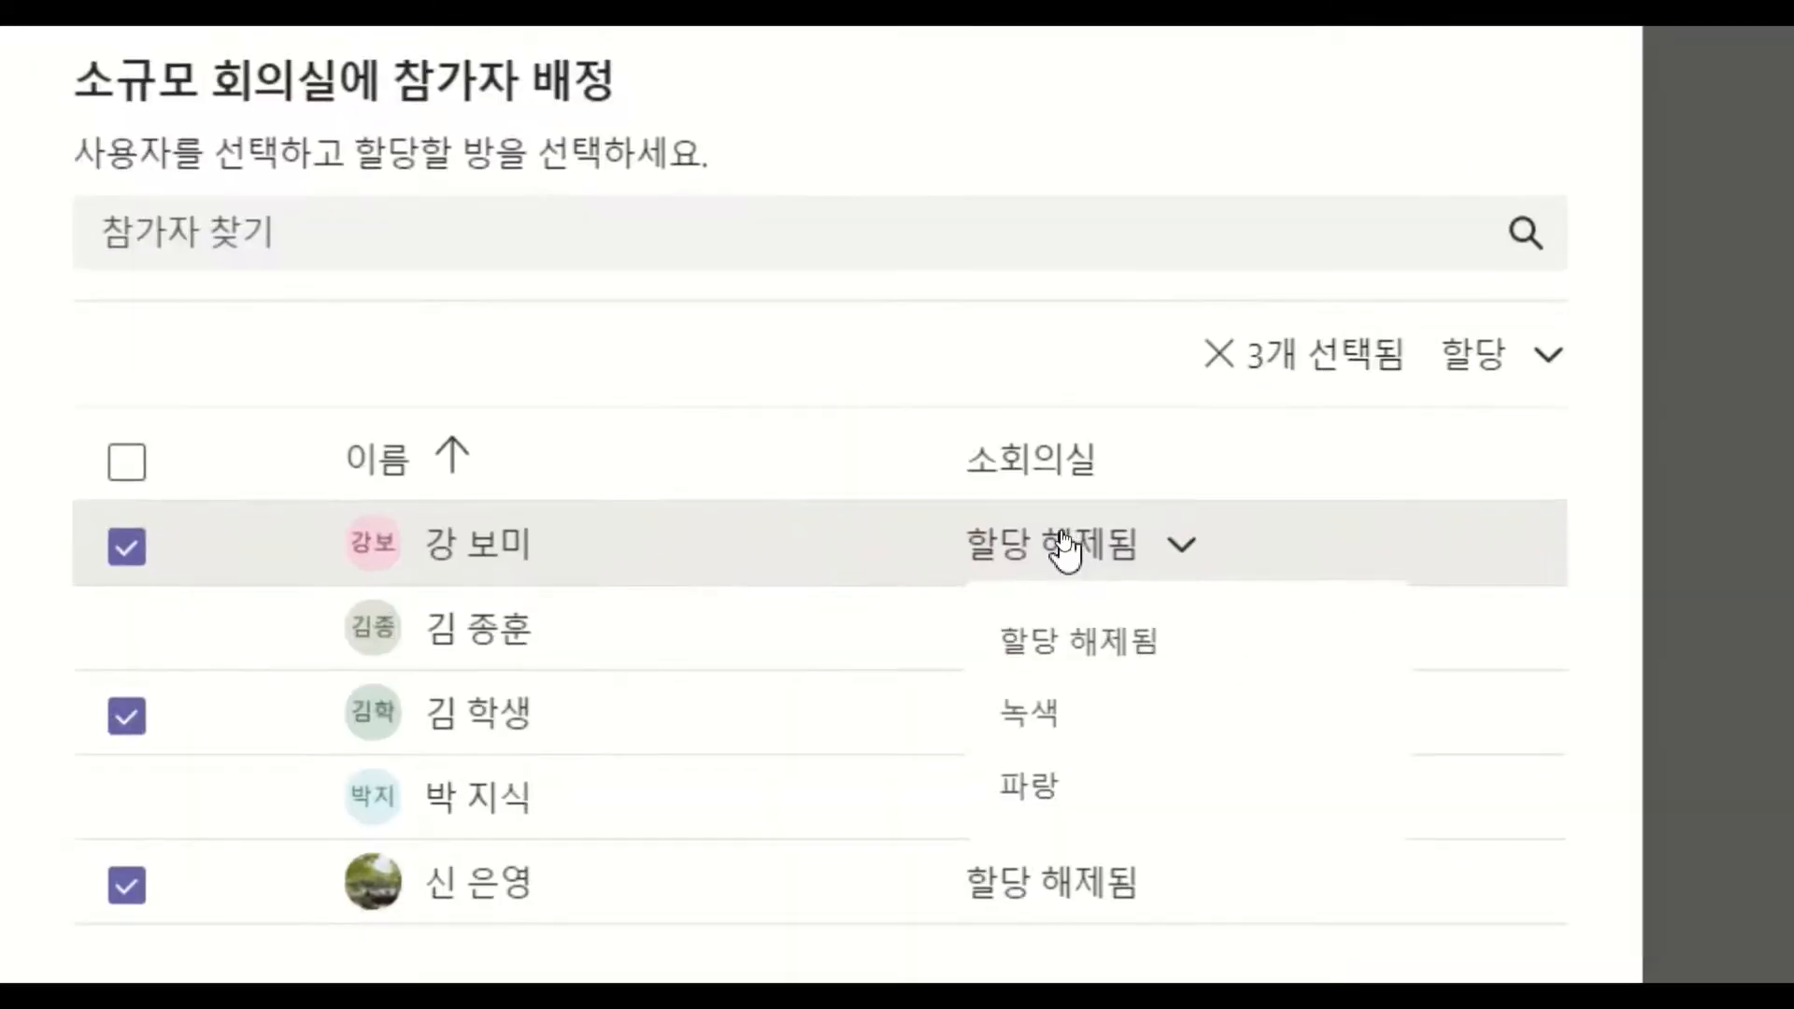
click(1061, 720)
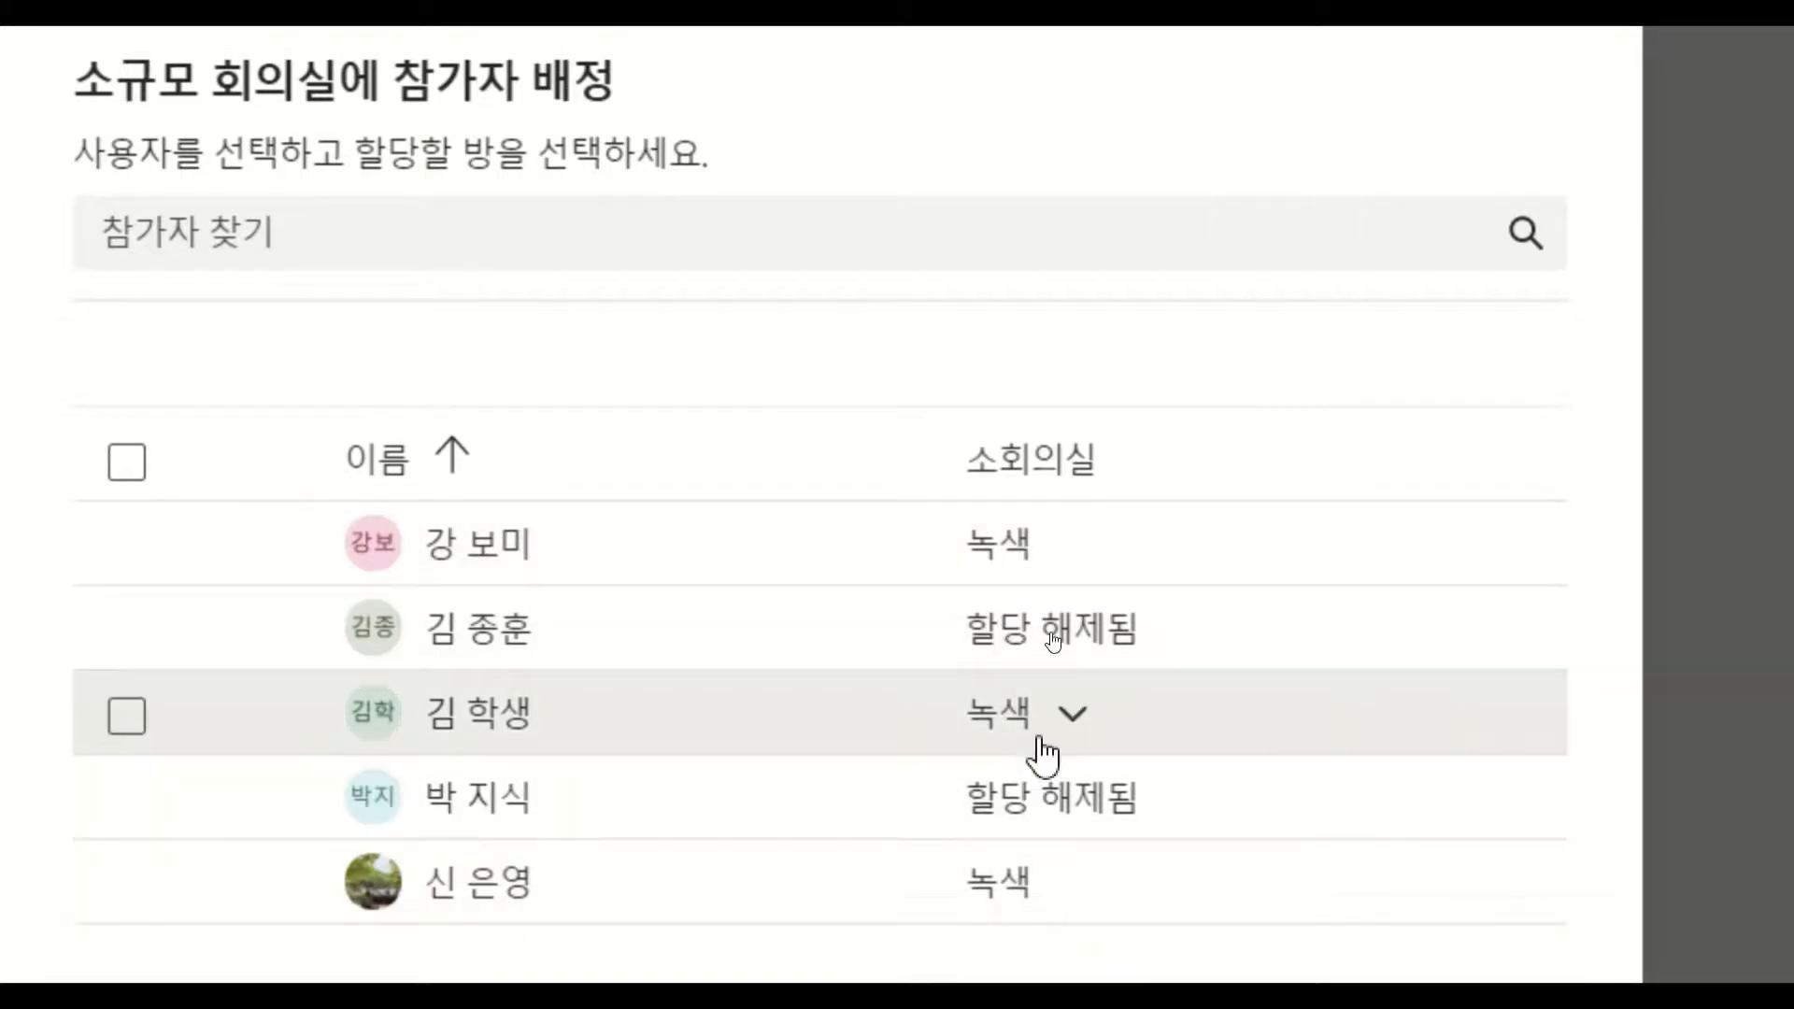
Assign the second and fourth participants in the list to the 파랑 breakout room, leaving the third participant out of the selection.
click(1037, 746)
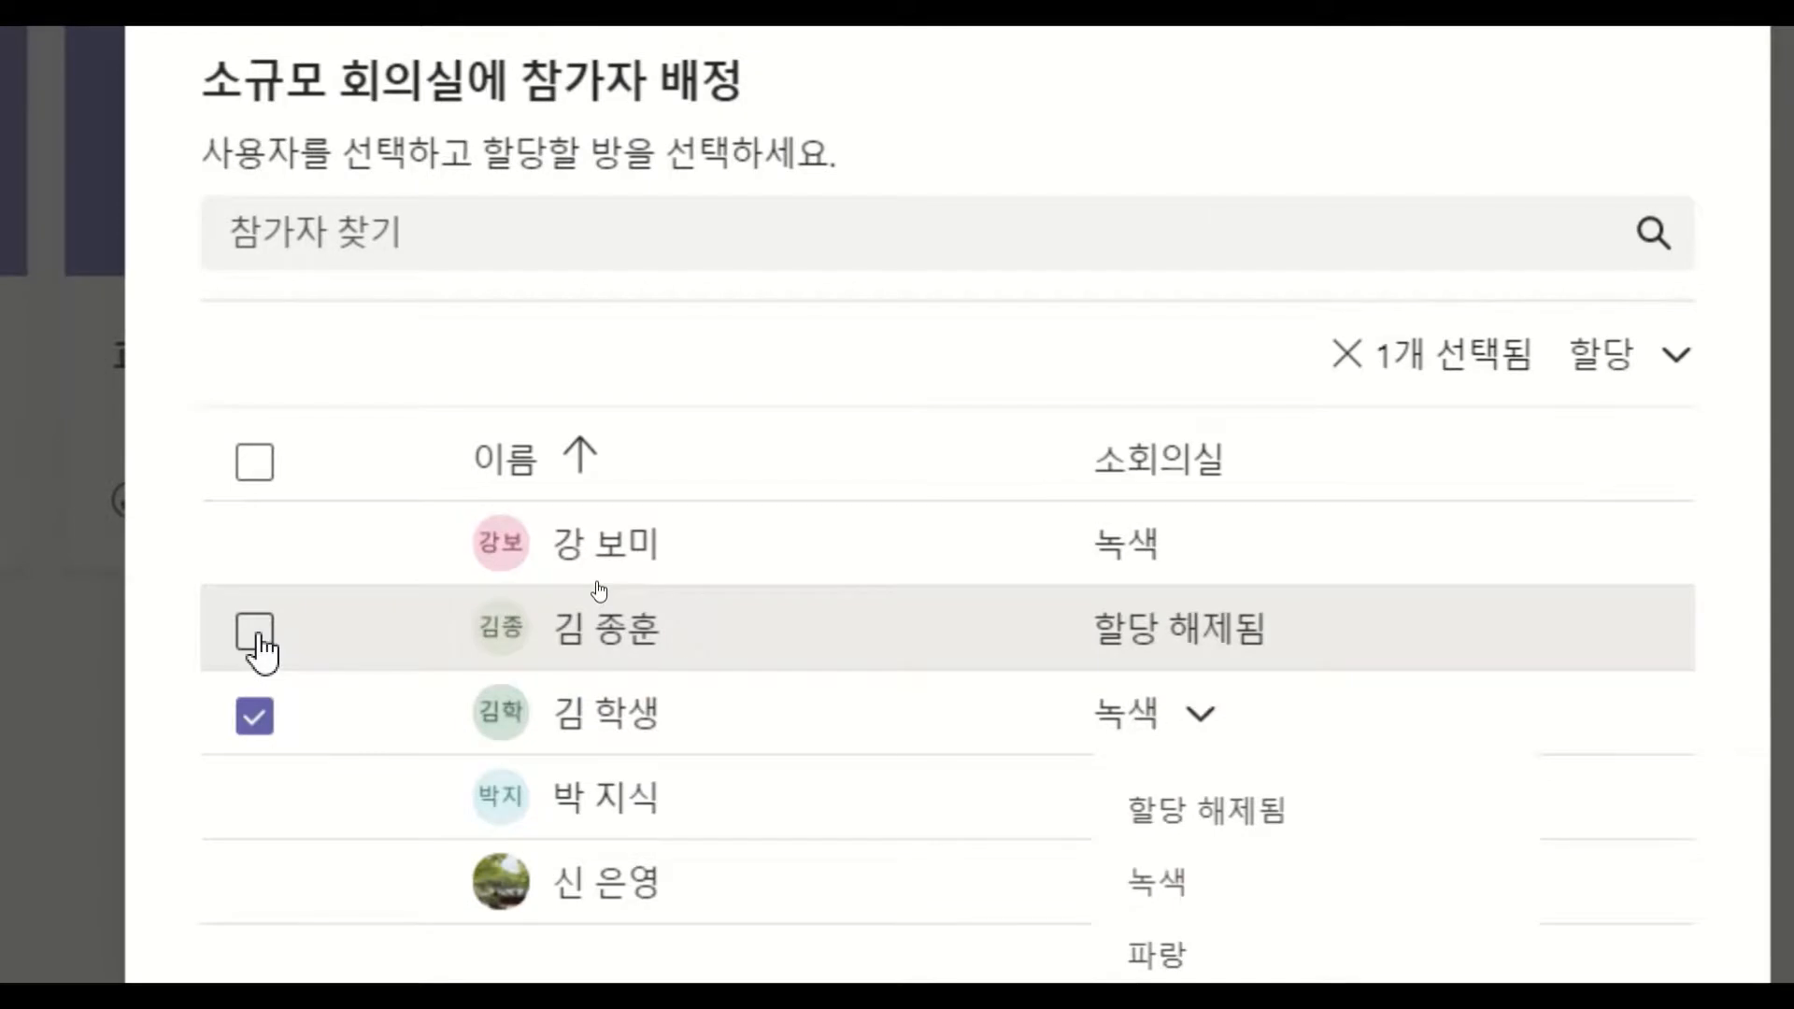
click(256, 633)
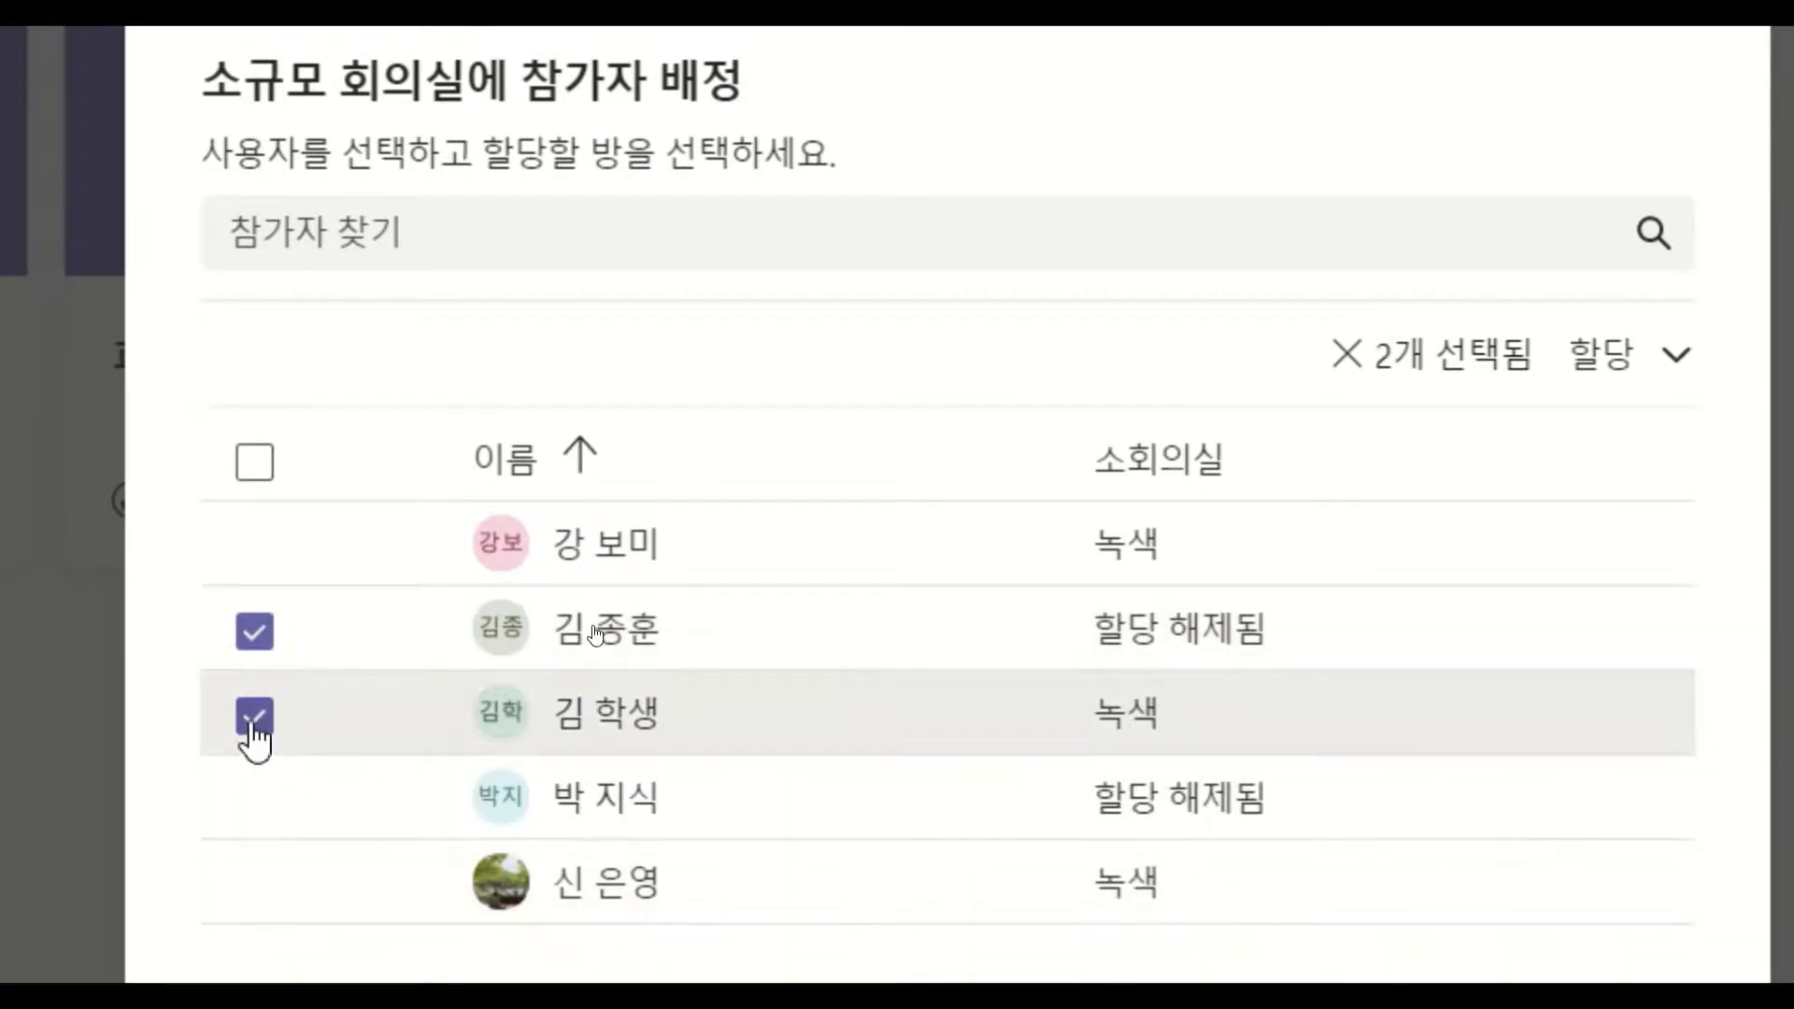
click(253, 720)
click(255, 800)
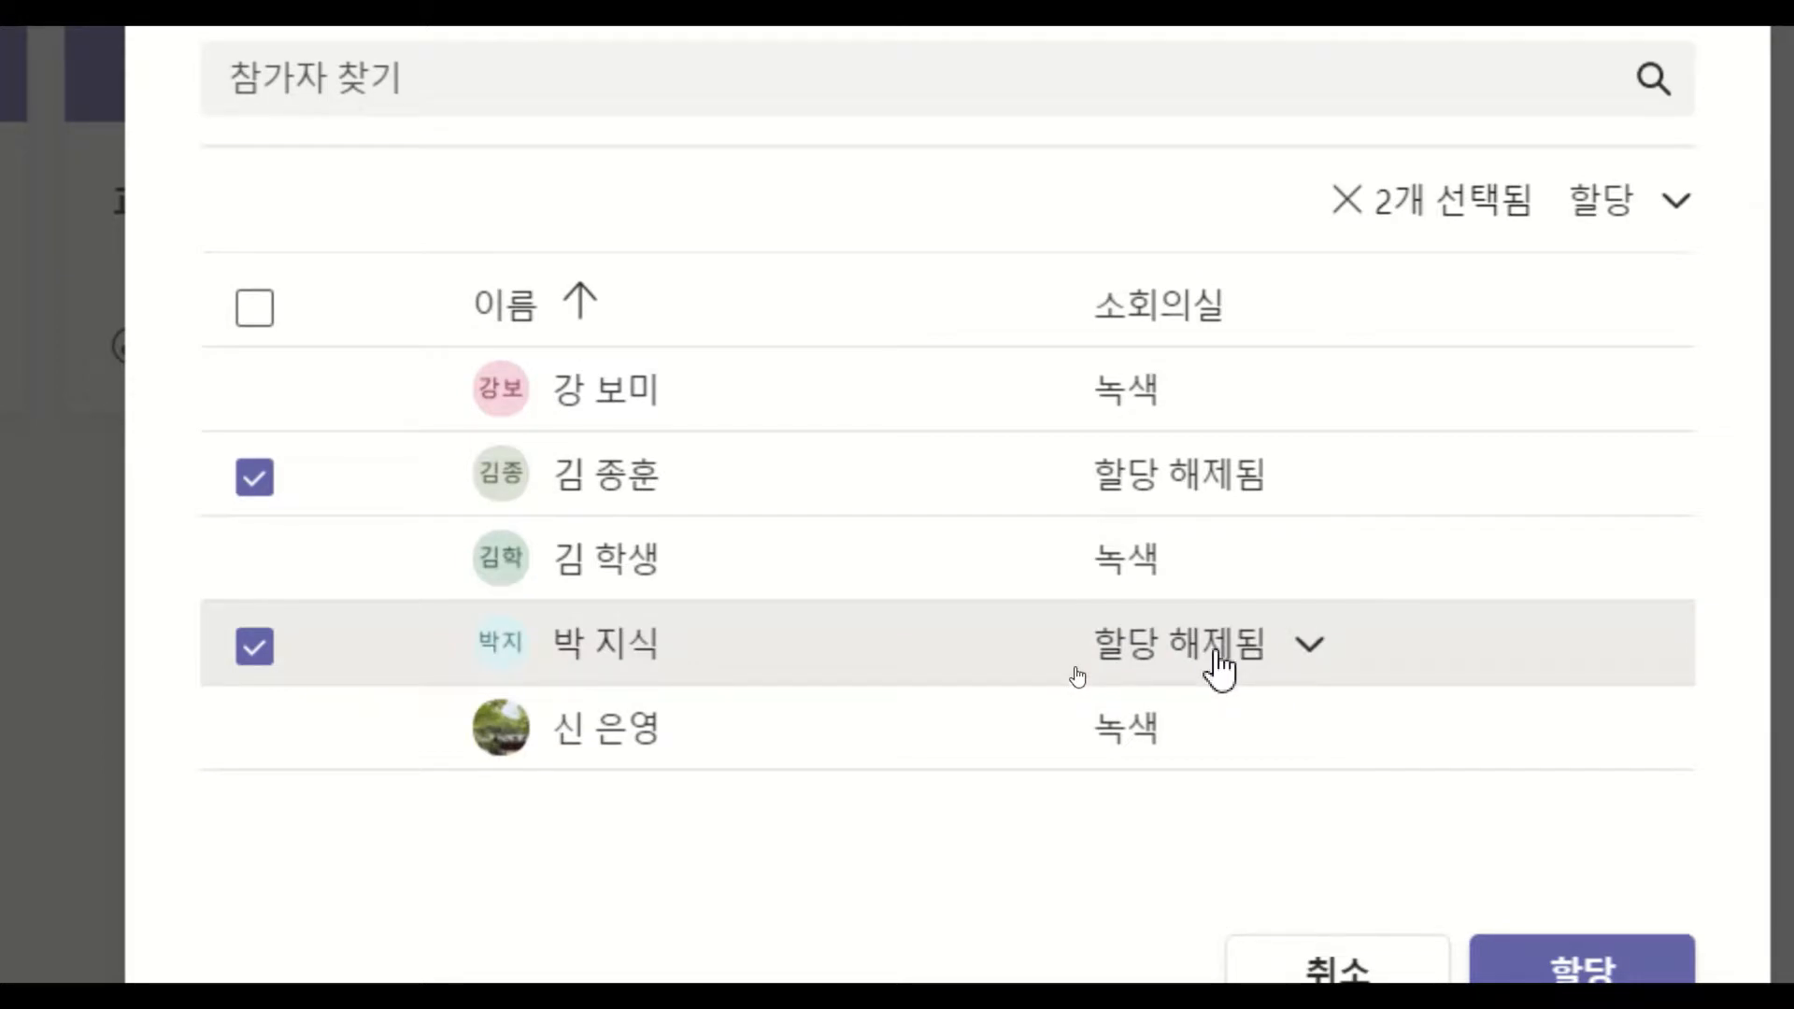
click(1219, 668)
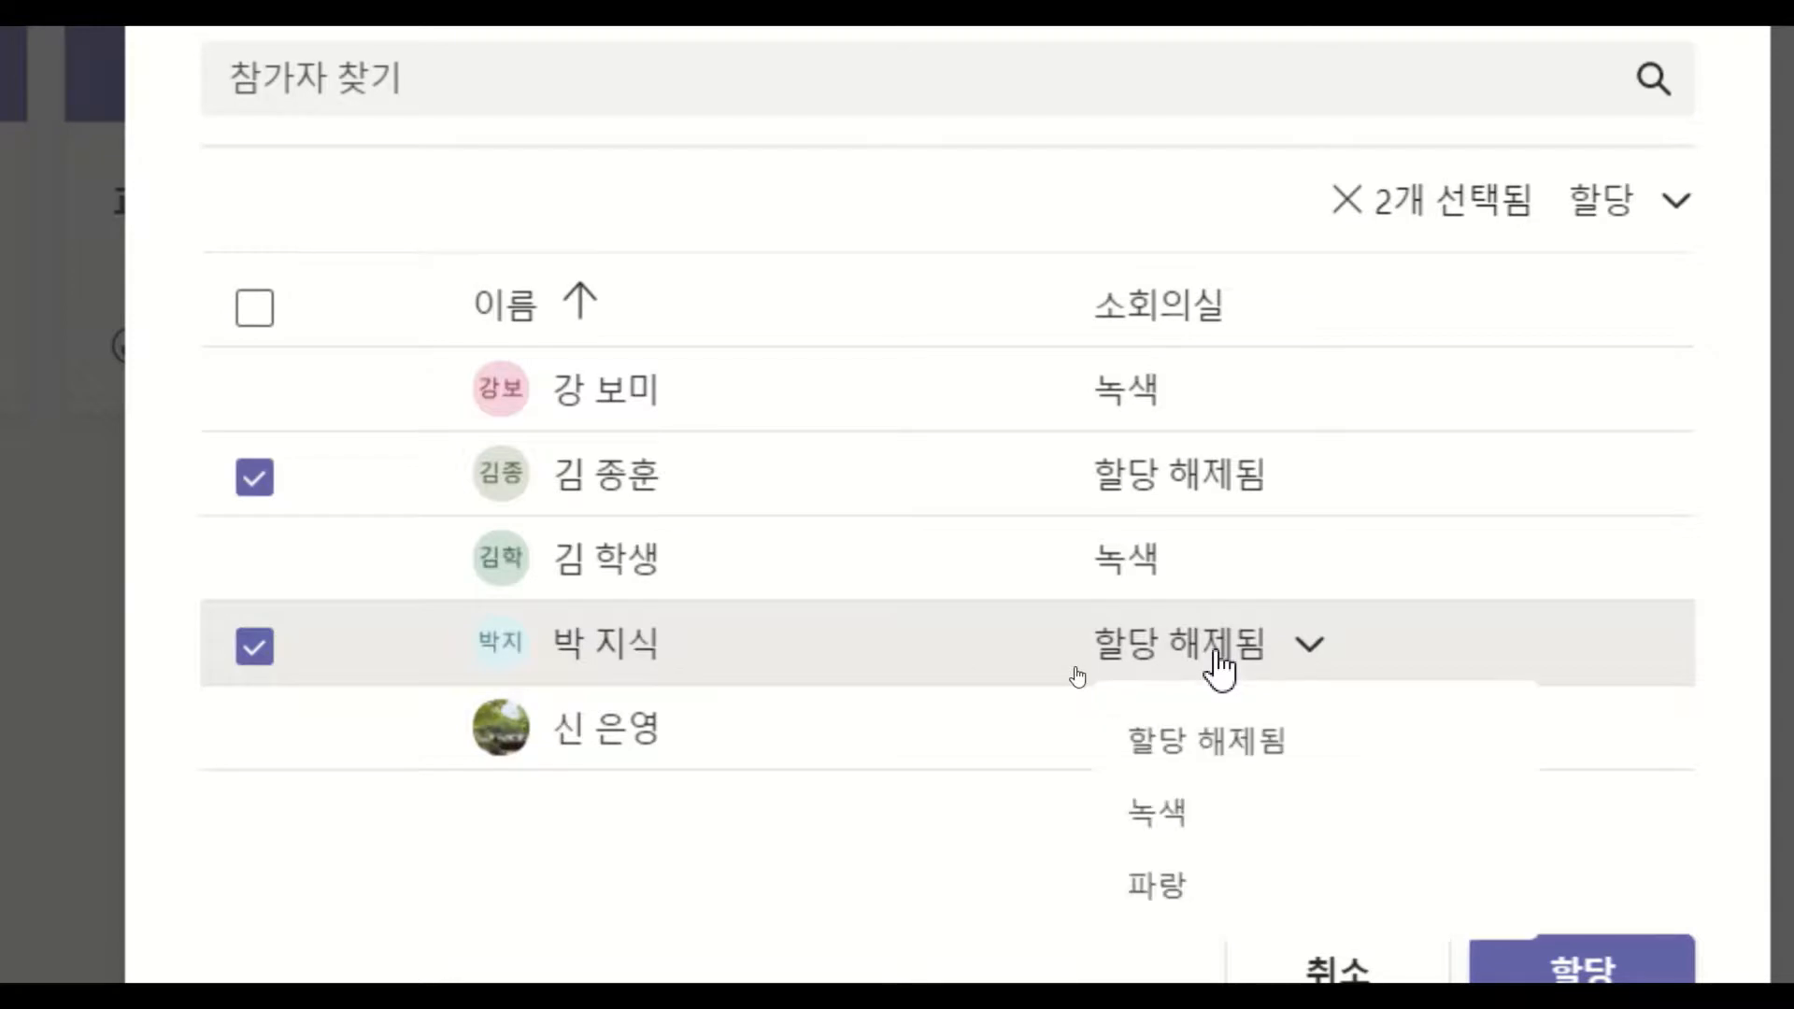
click(1137, 883)
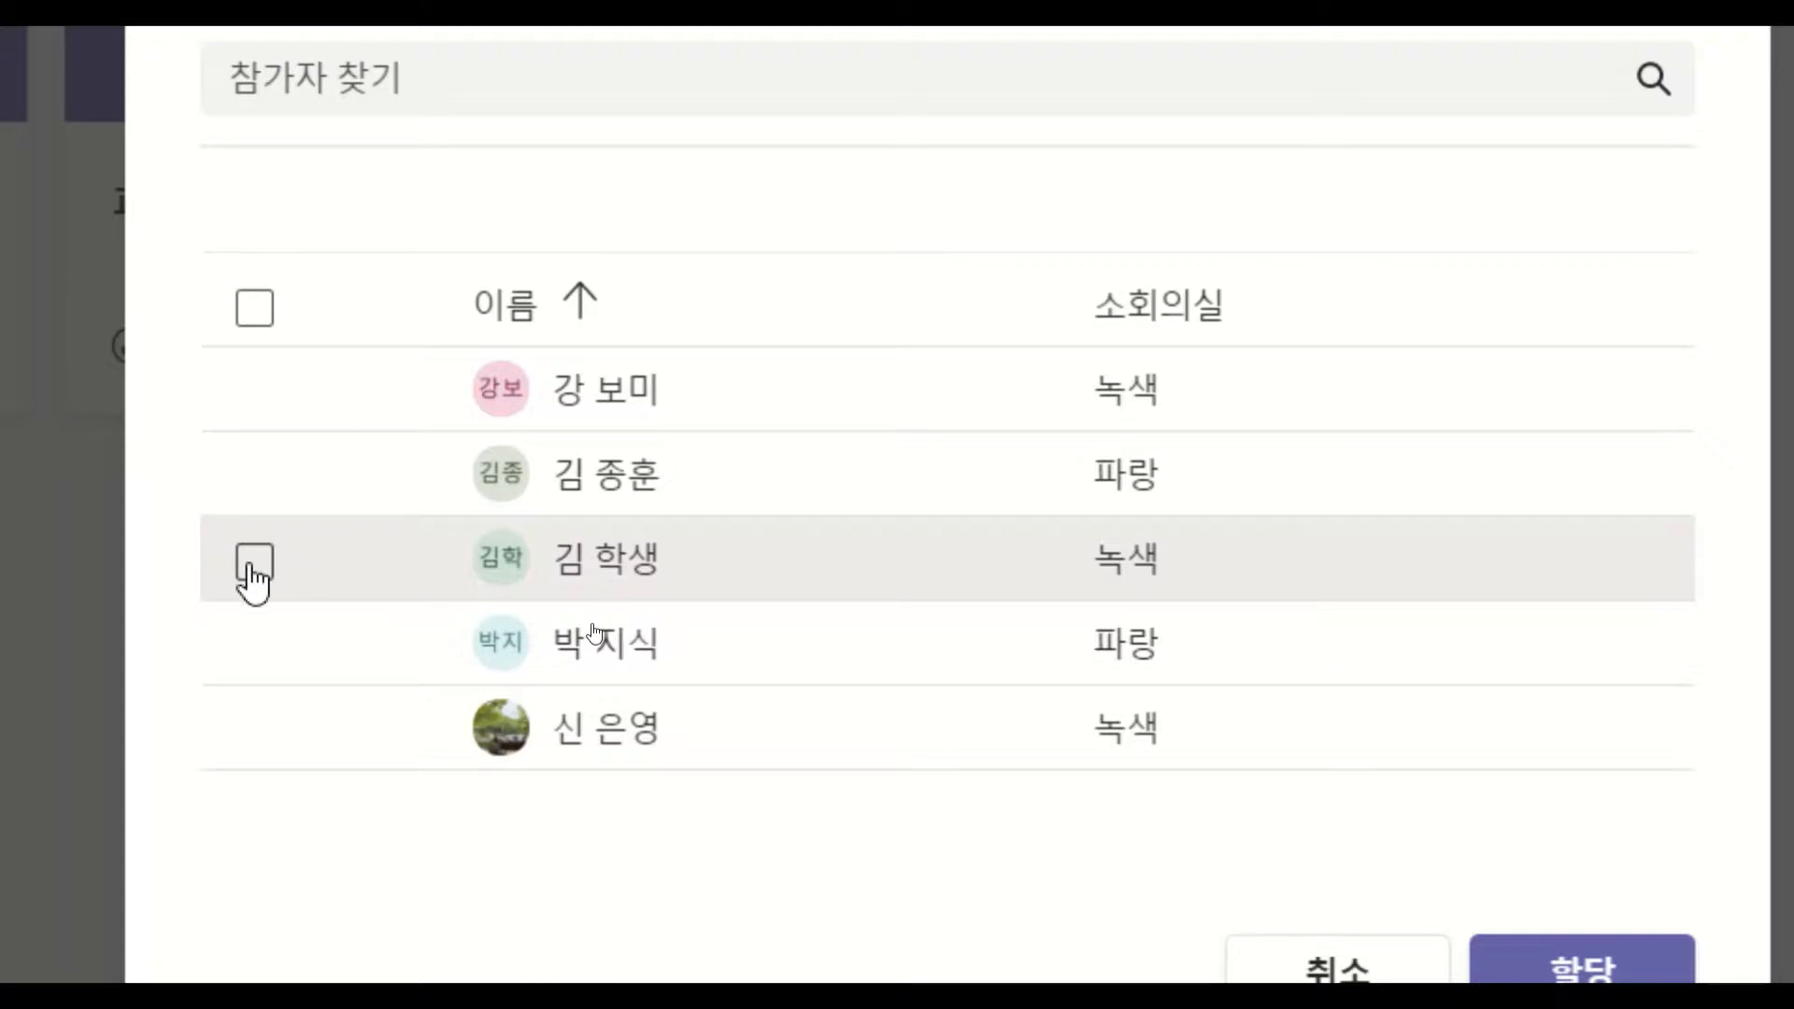
Move the third participant in the list to the 파랑 breakout room and apply all room assignments.
click(254, 561)
click(1151, 573)
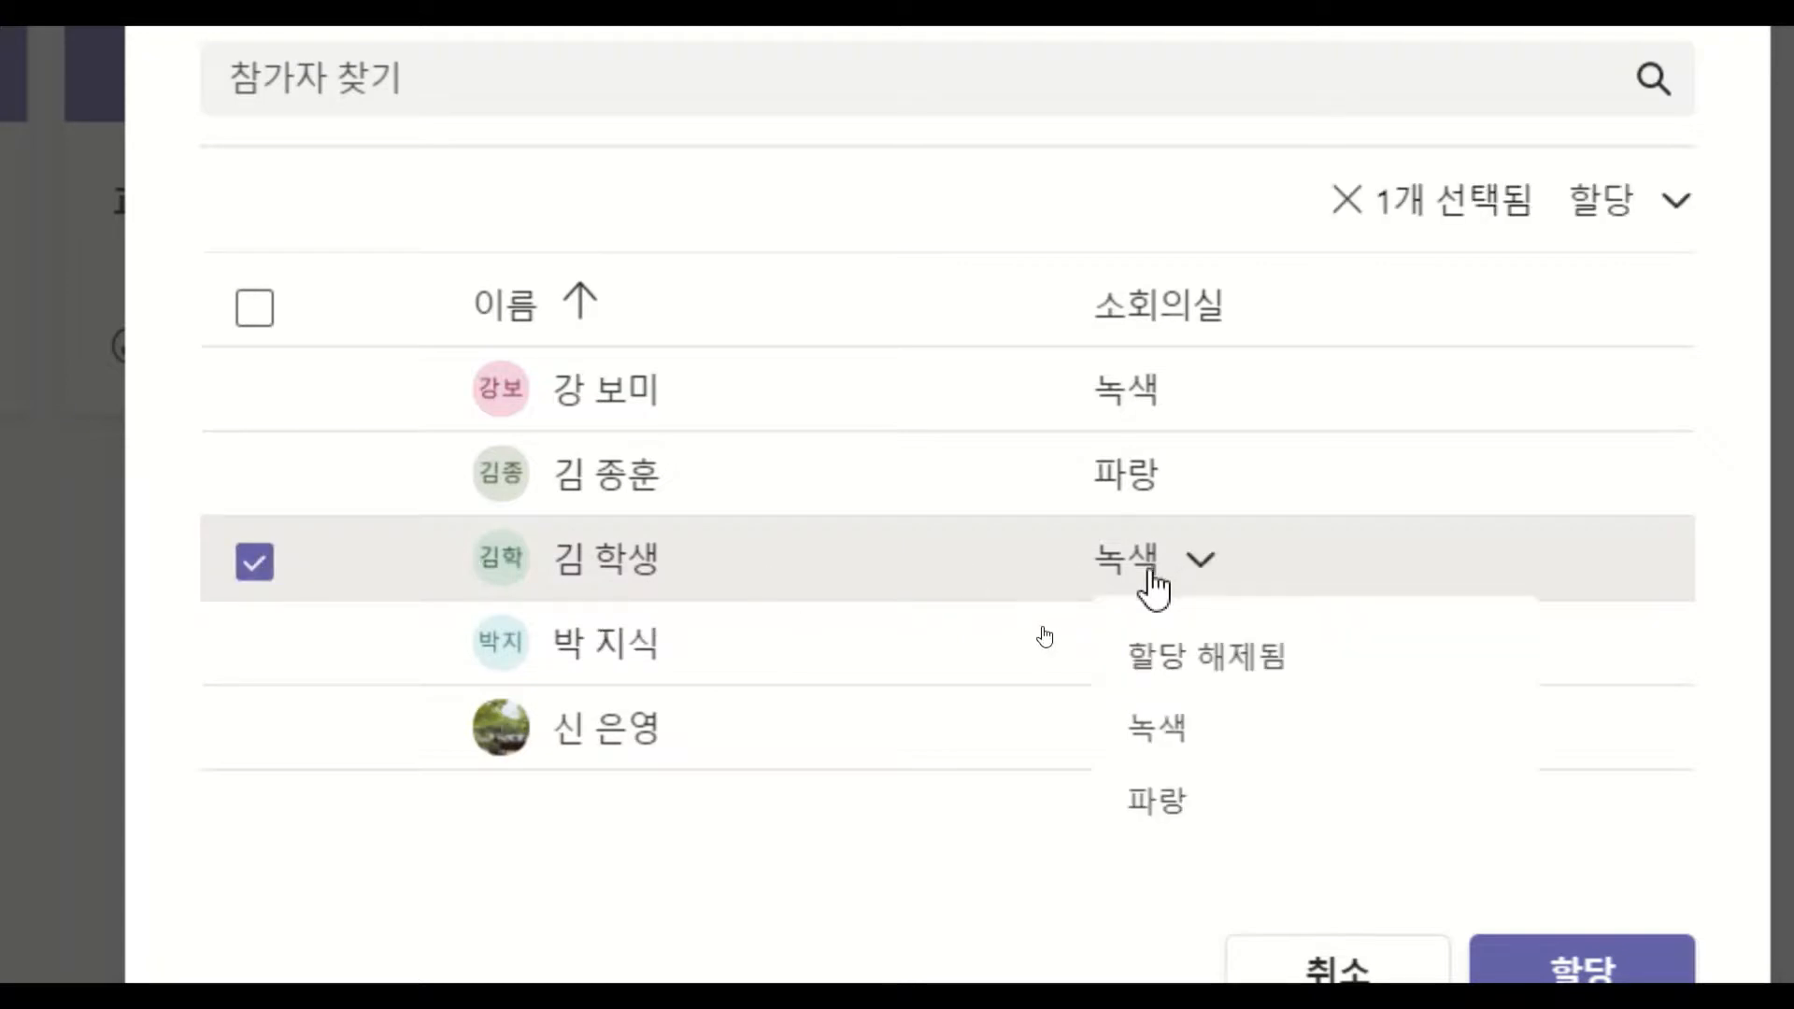
click(1196, 828)
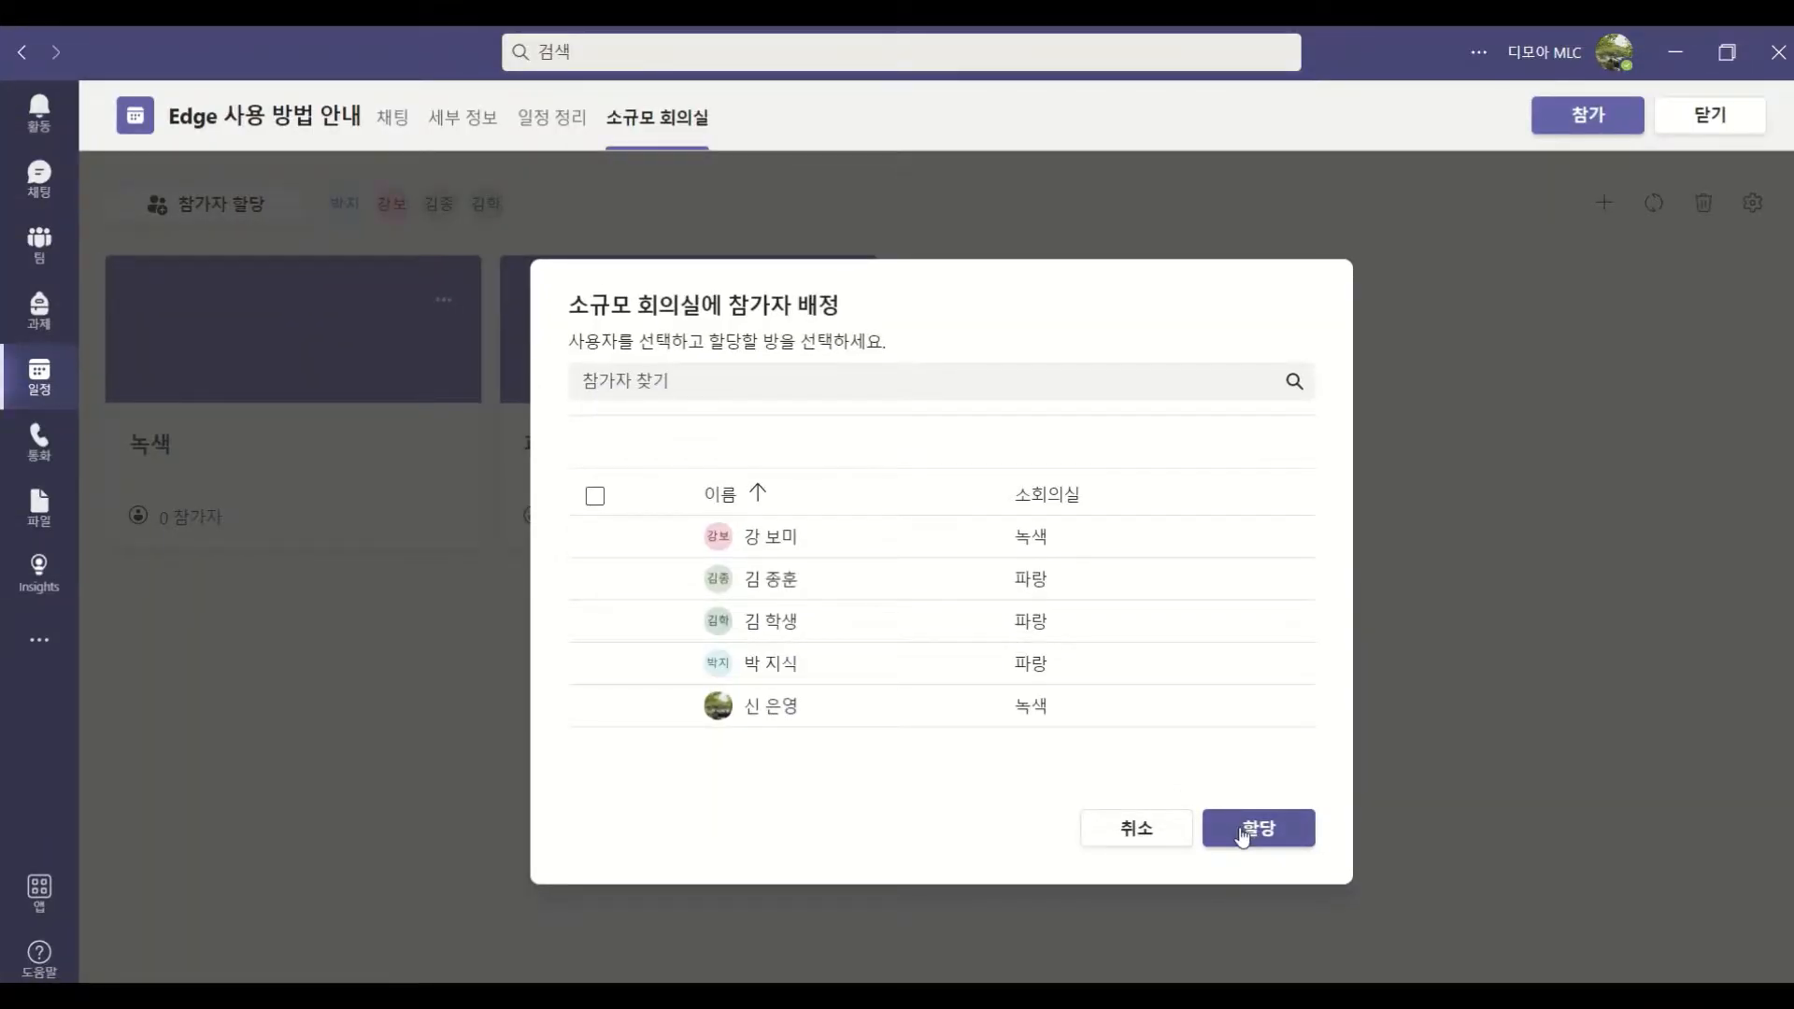
click(1252, 833)
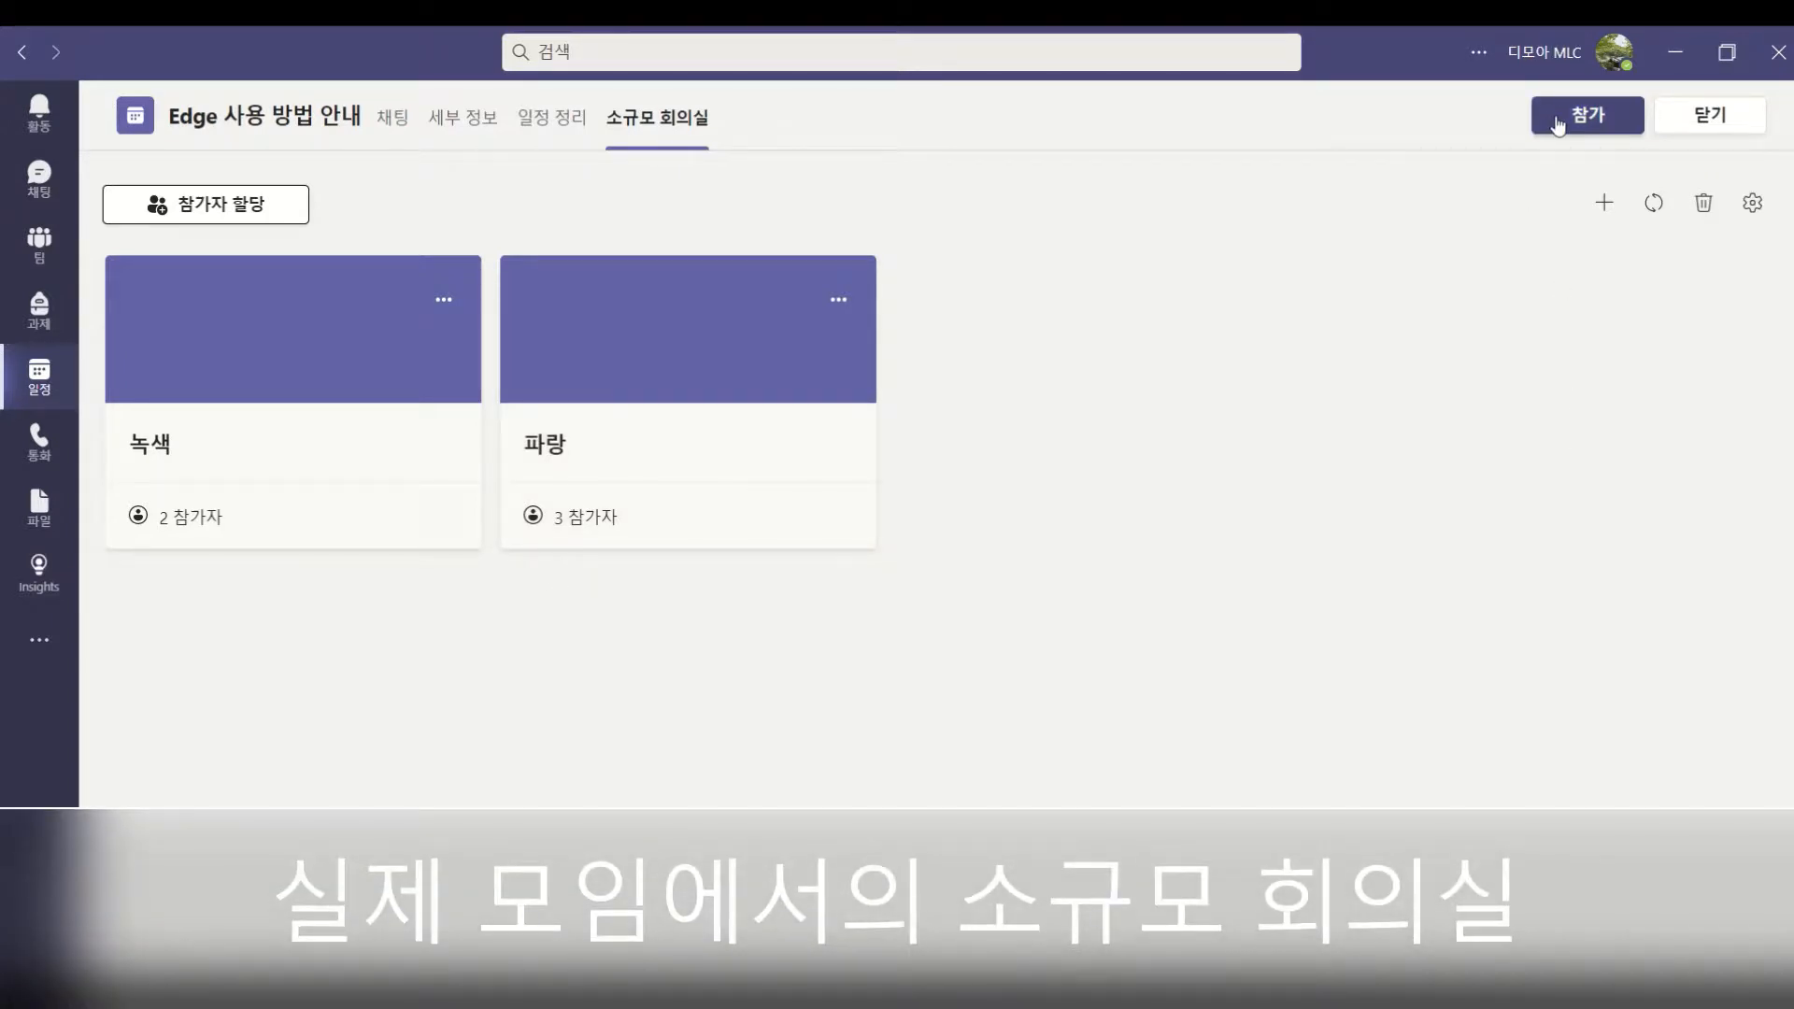
Join the "Edge 사용 방법 안내" meeting with computer audio and the microphone turned off.
click(1593, 121)
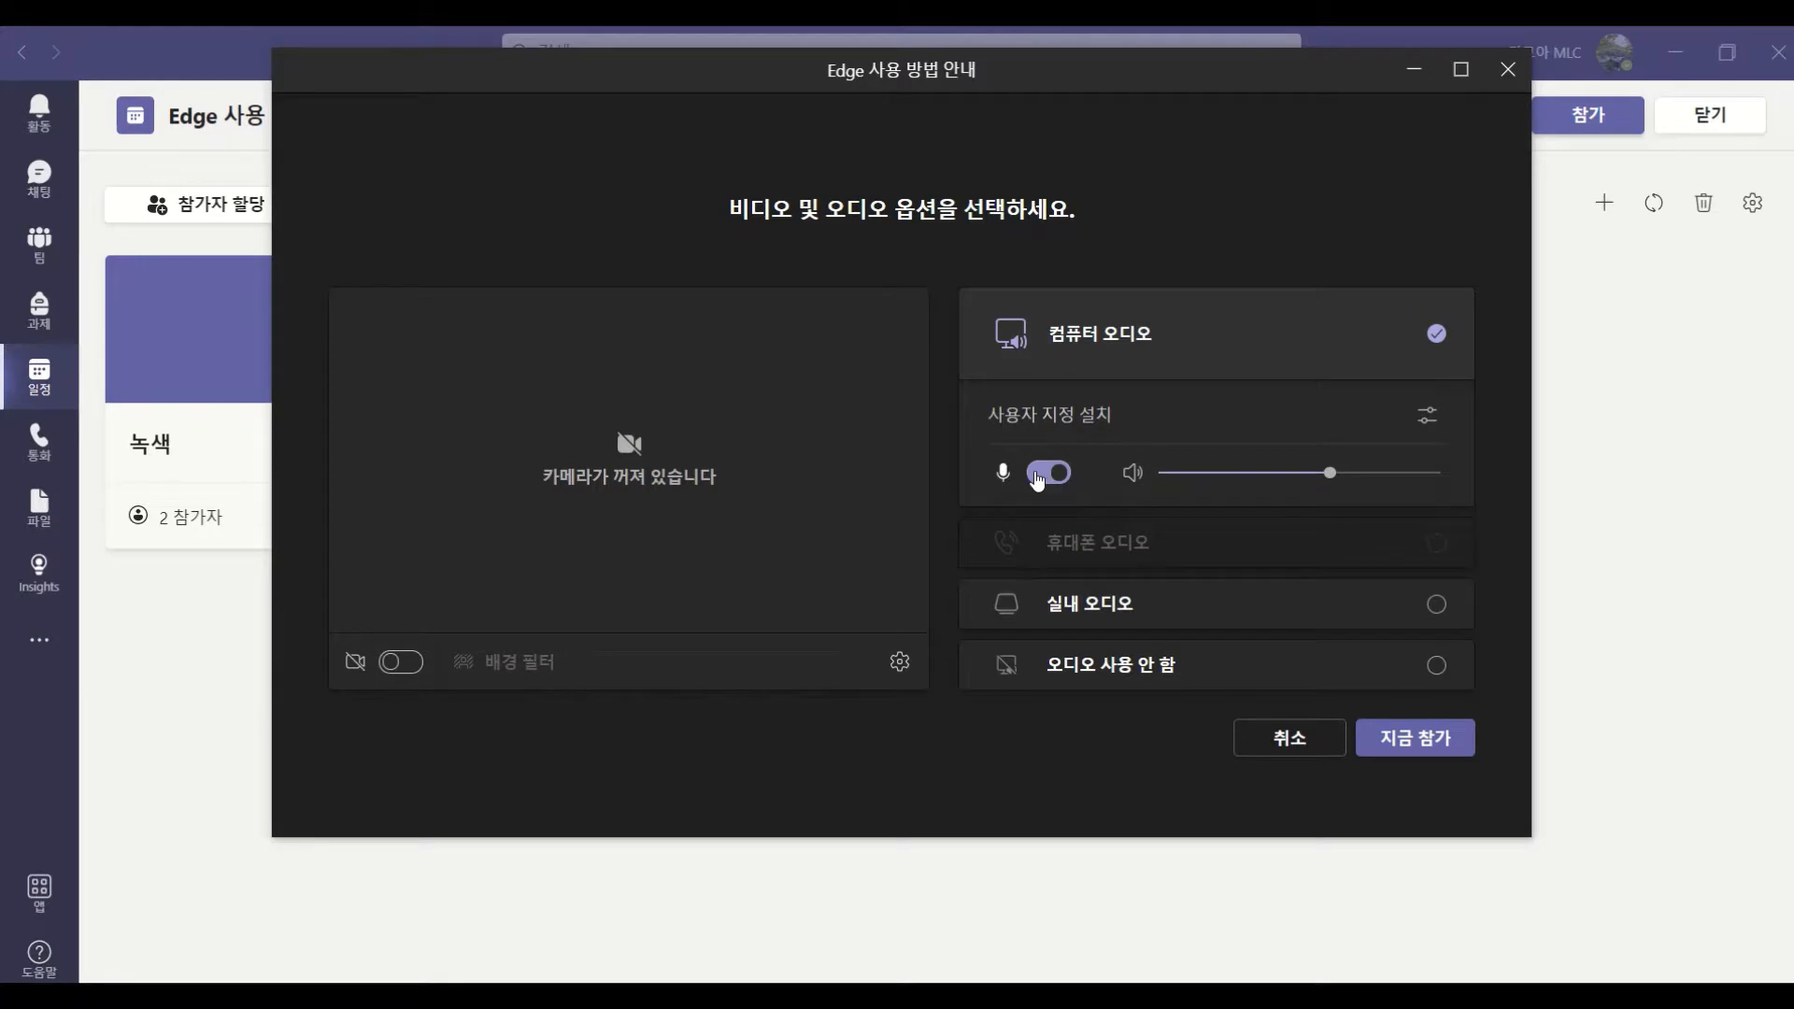
click(1042, 475)
click(1379, 745)
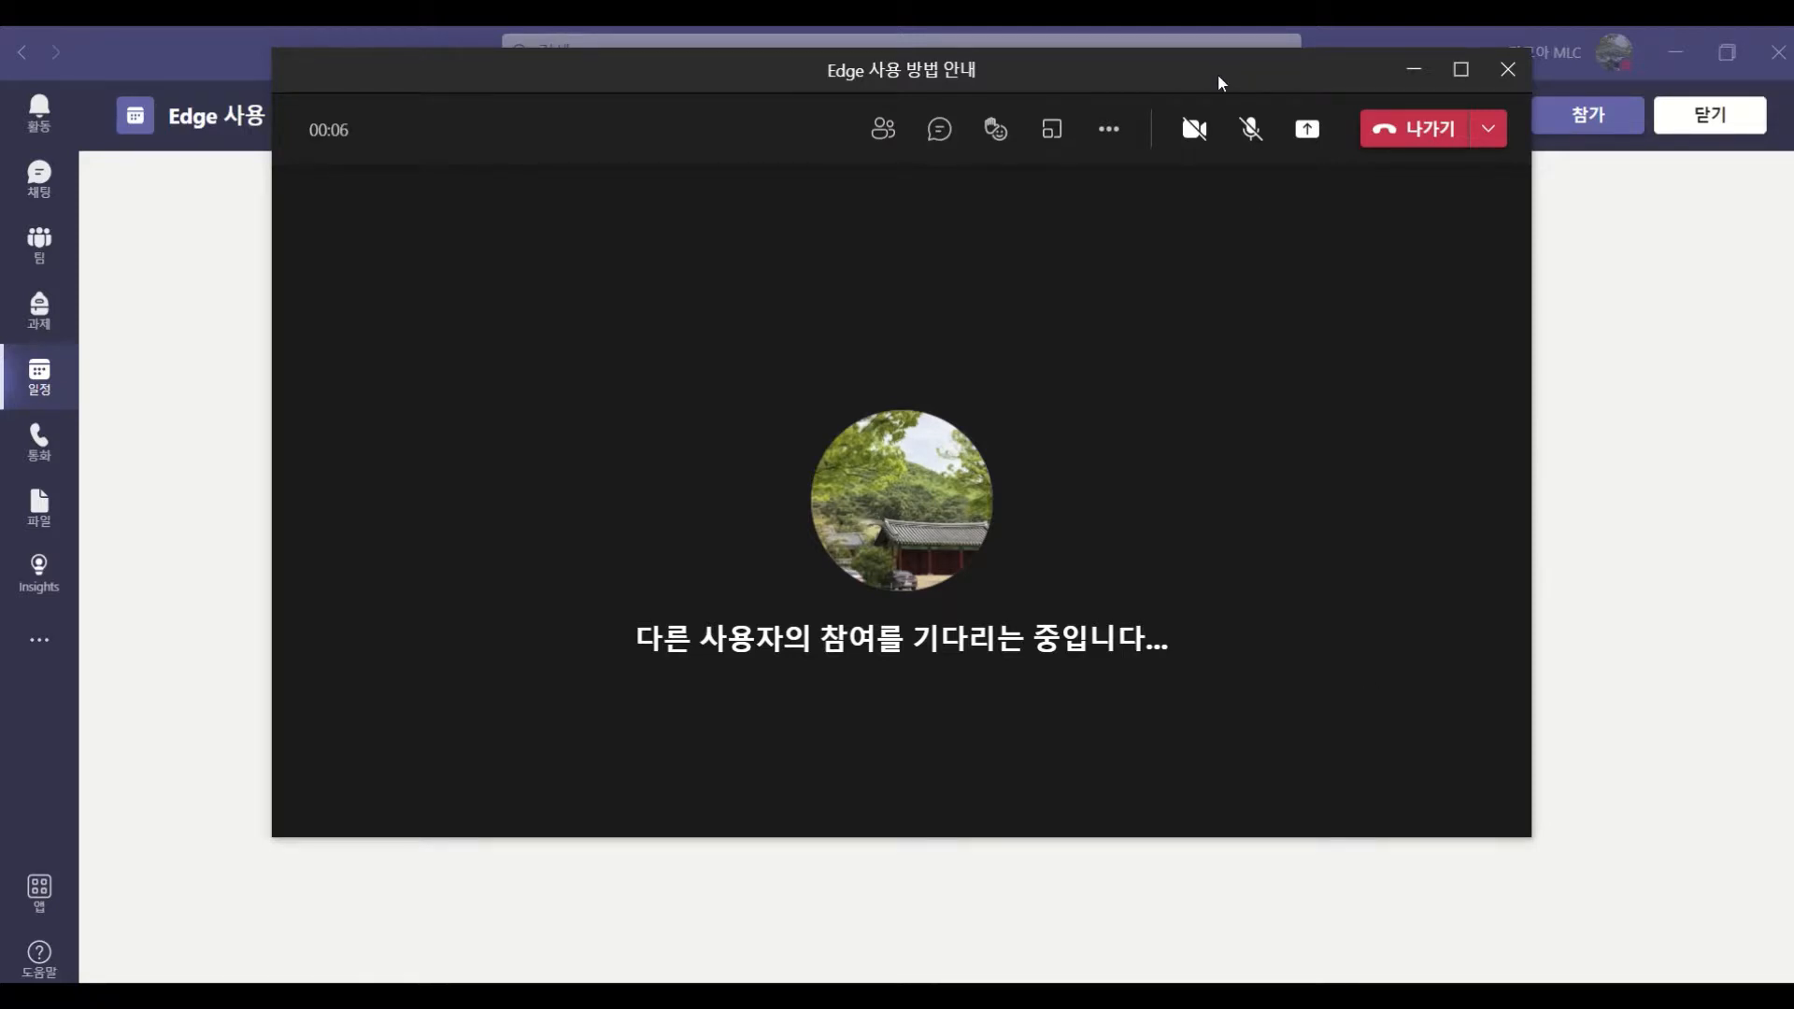
Display the meeting's breakout room controls (소규모 회의실) and open both rooms.
drag(1219, 77, 1178, 183)
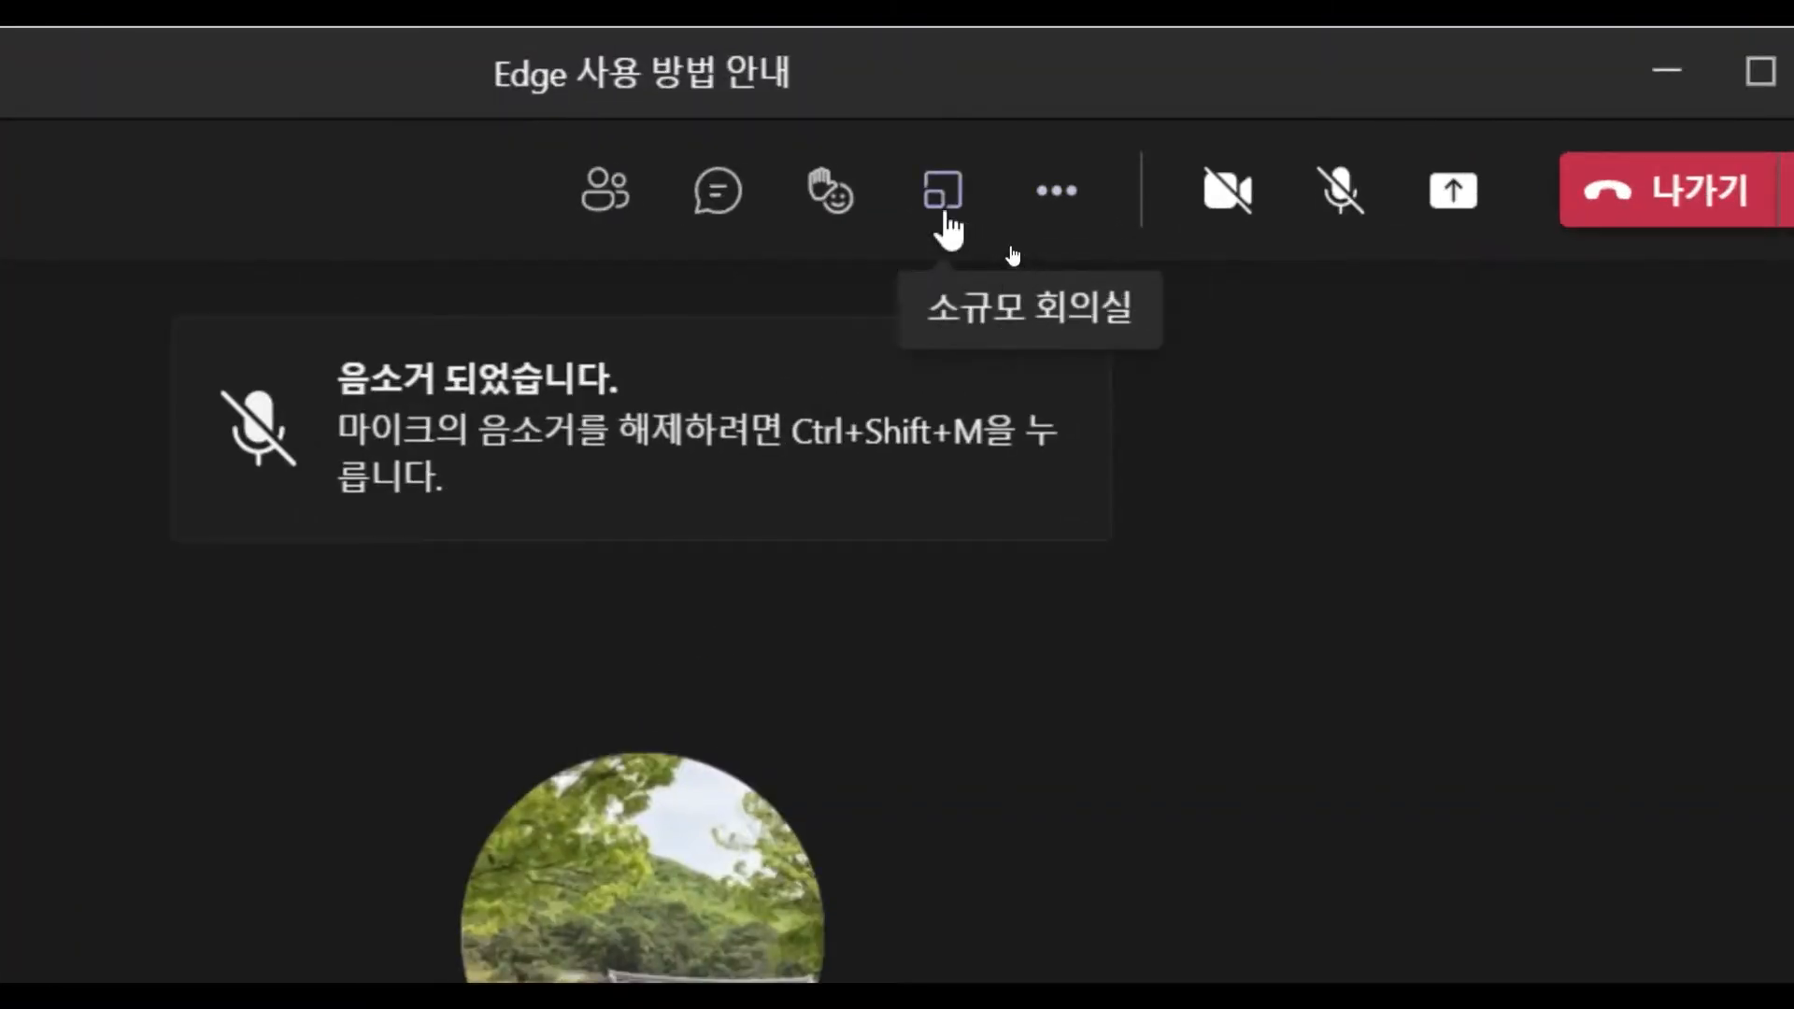
click(947, 217)
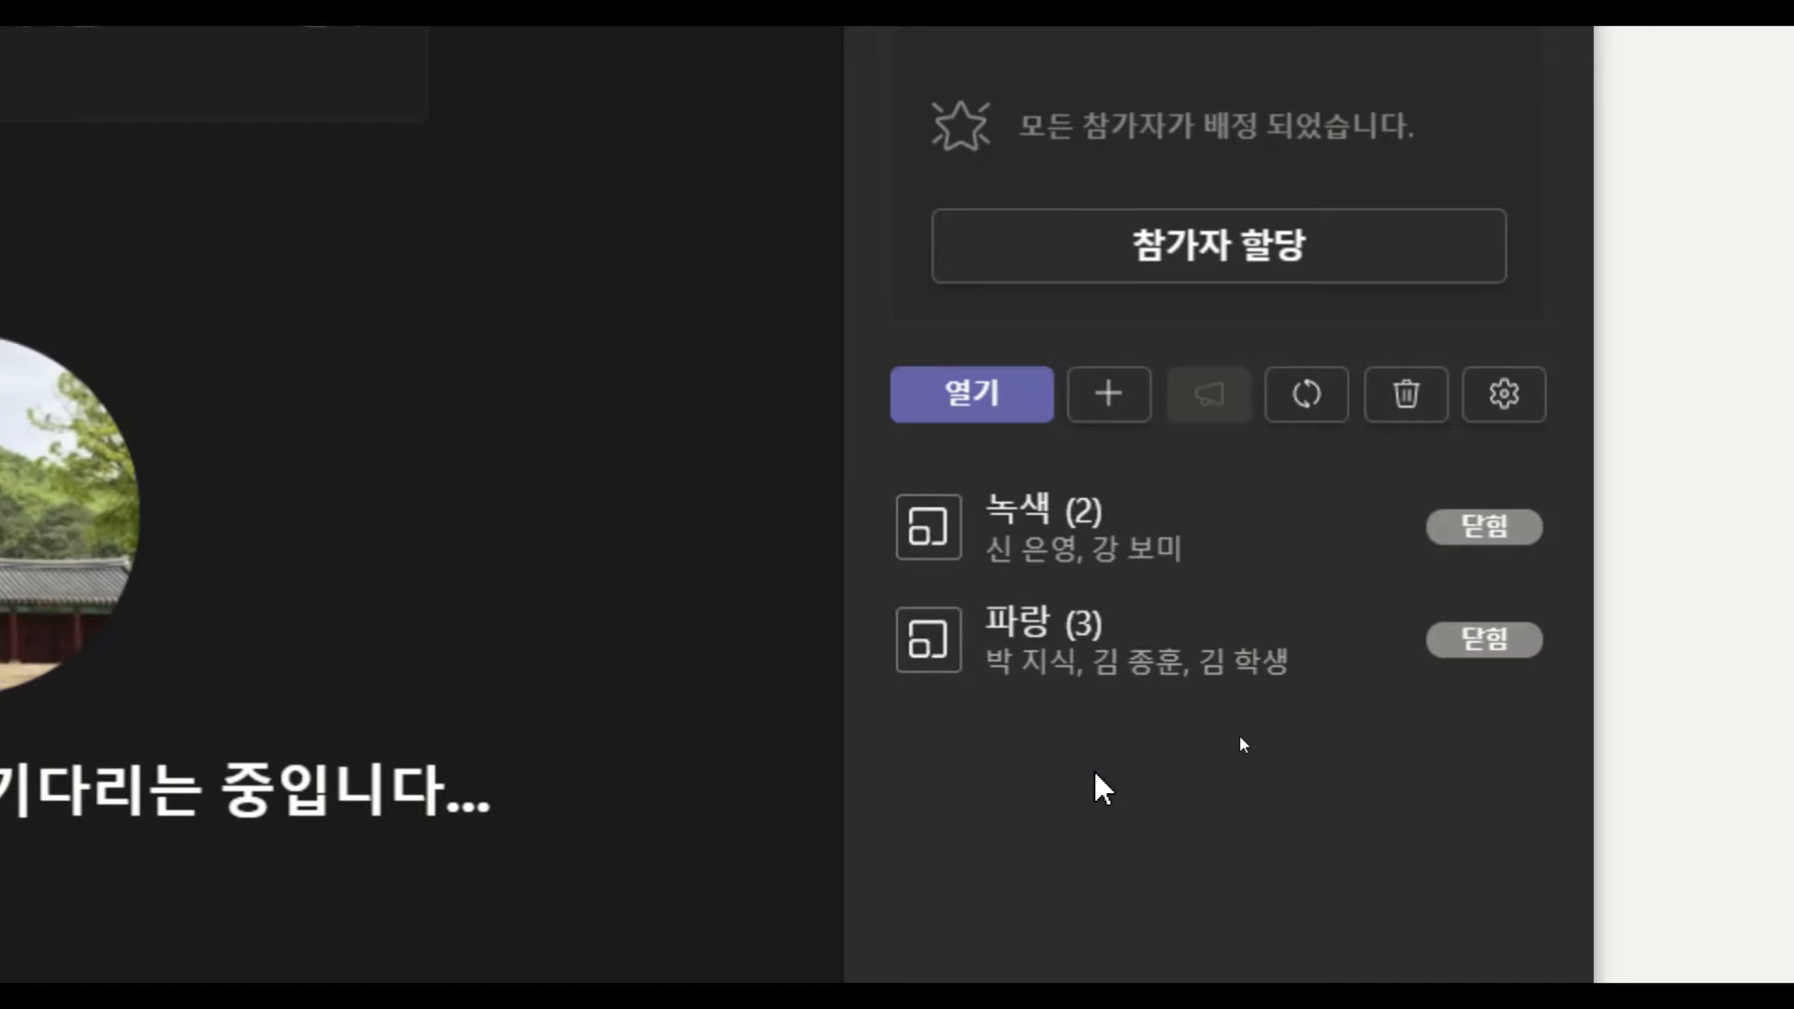
click(972, 397)
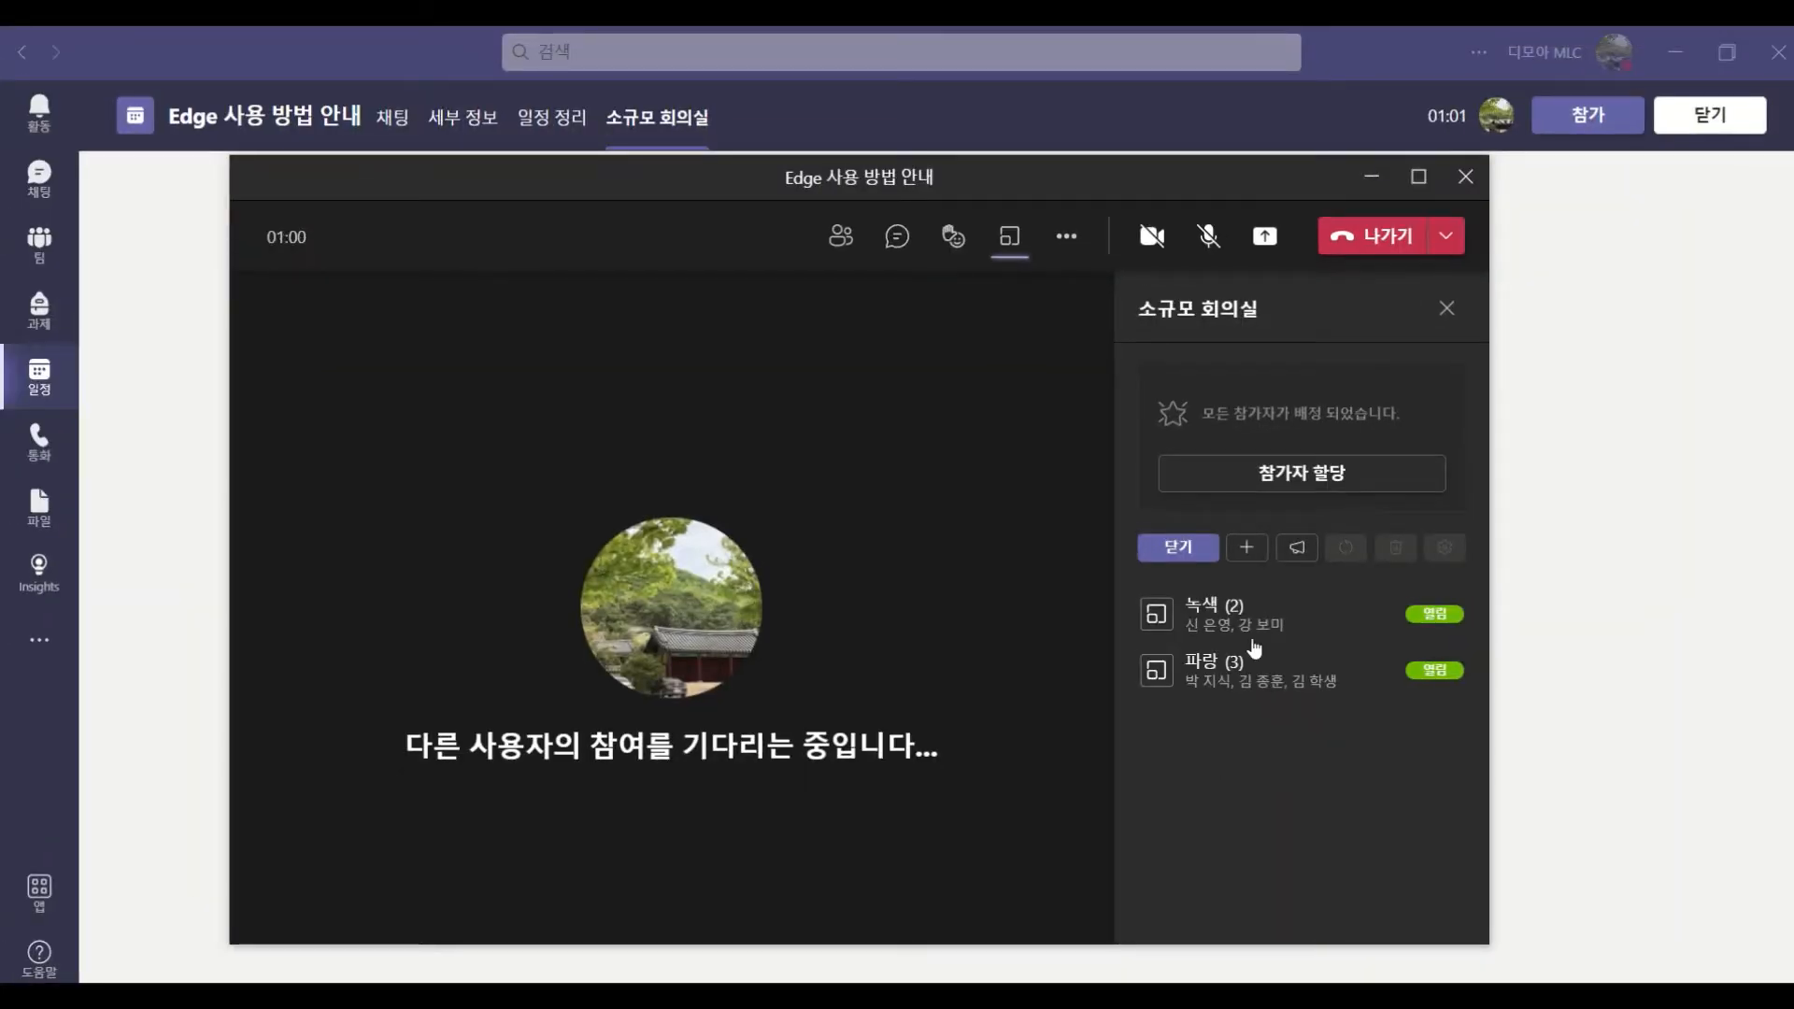
Try to change the second participant's breakout room while the rooms are open, and cancel the assignment.
click(1320, 476)
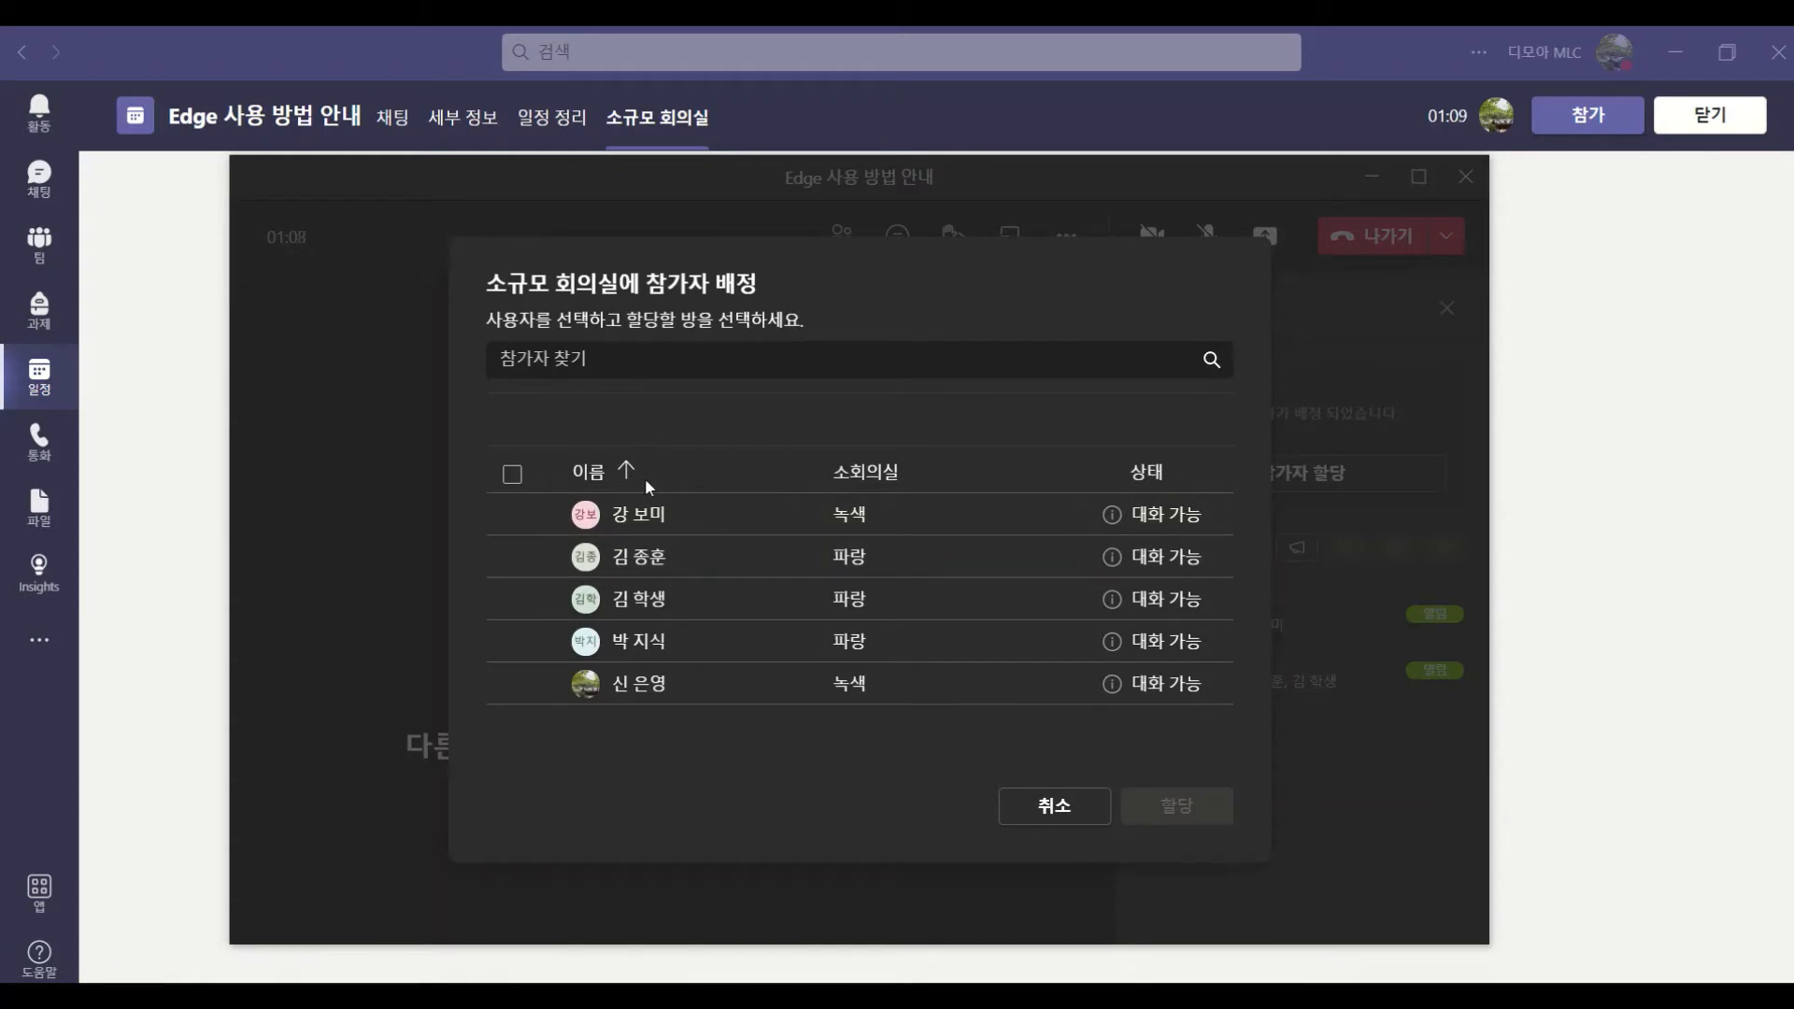
click(512, 559)
click(883, 558)
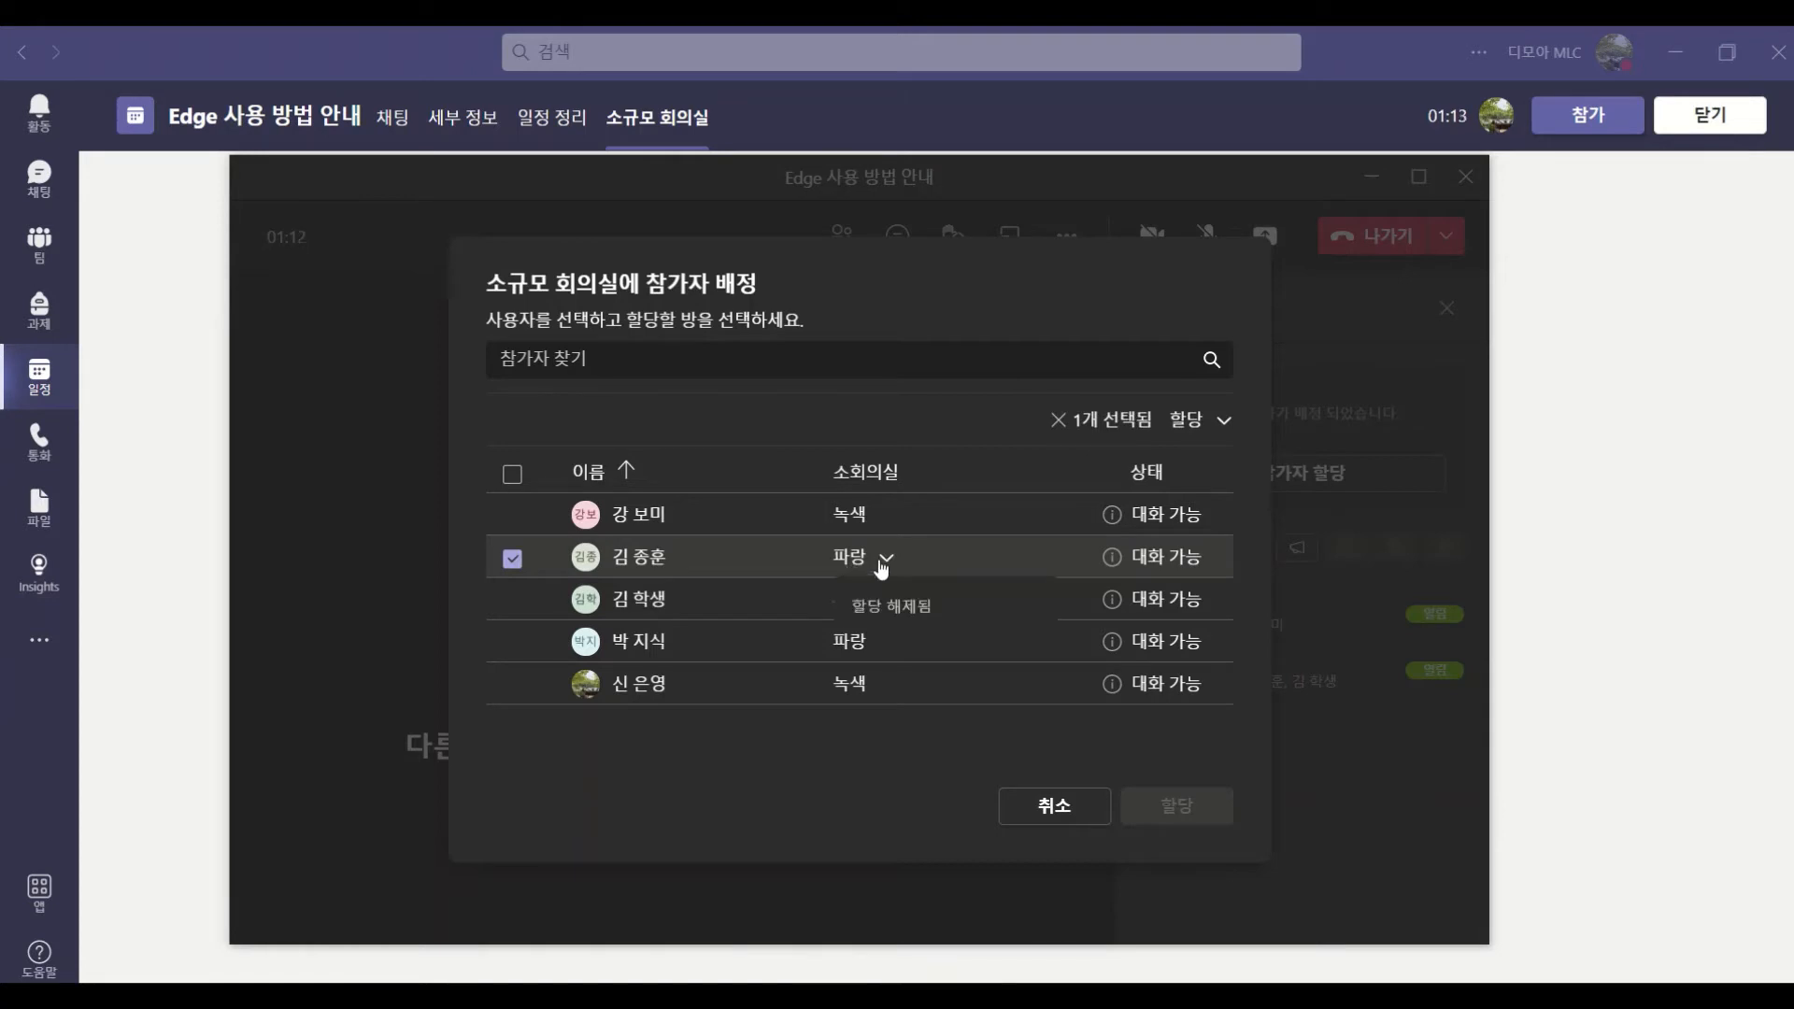
click(883, 563)
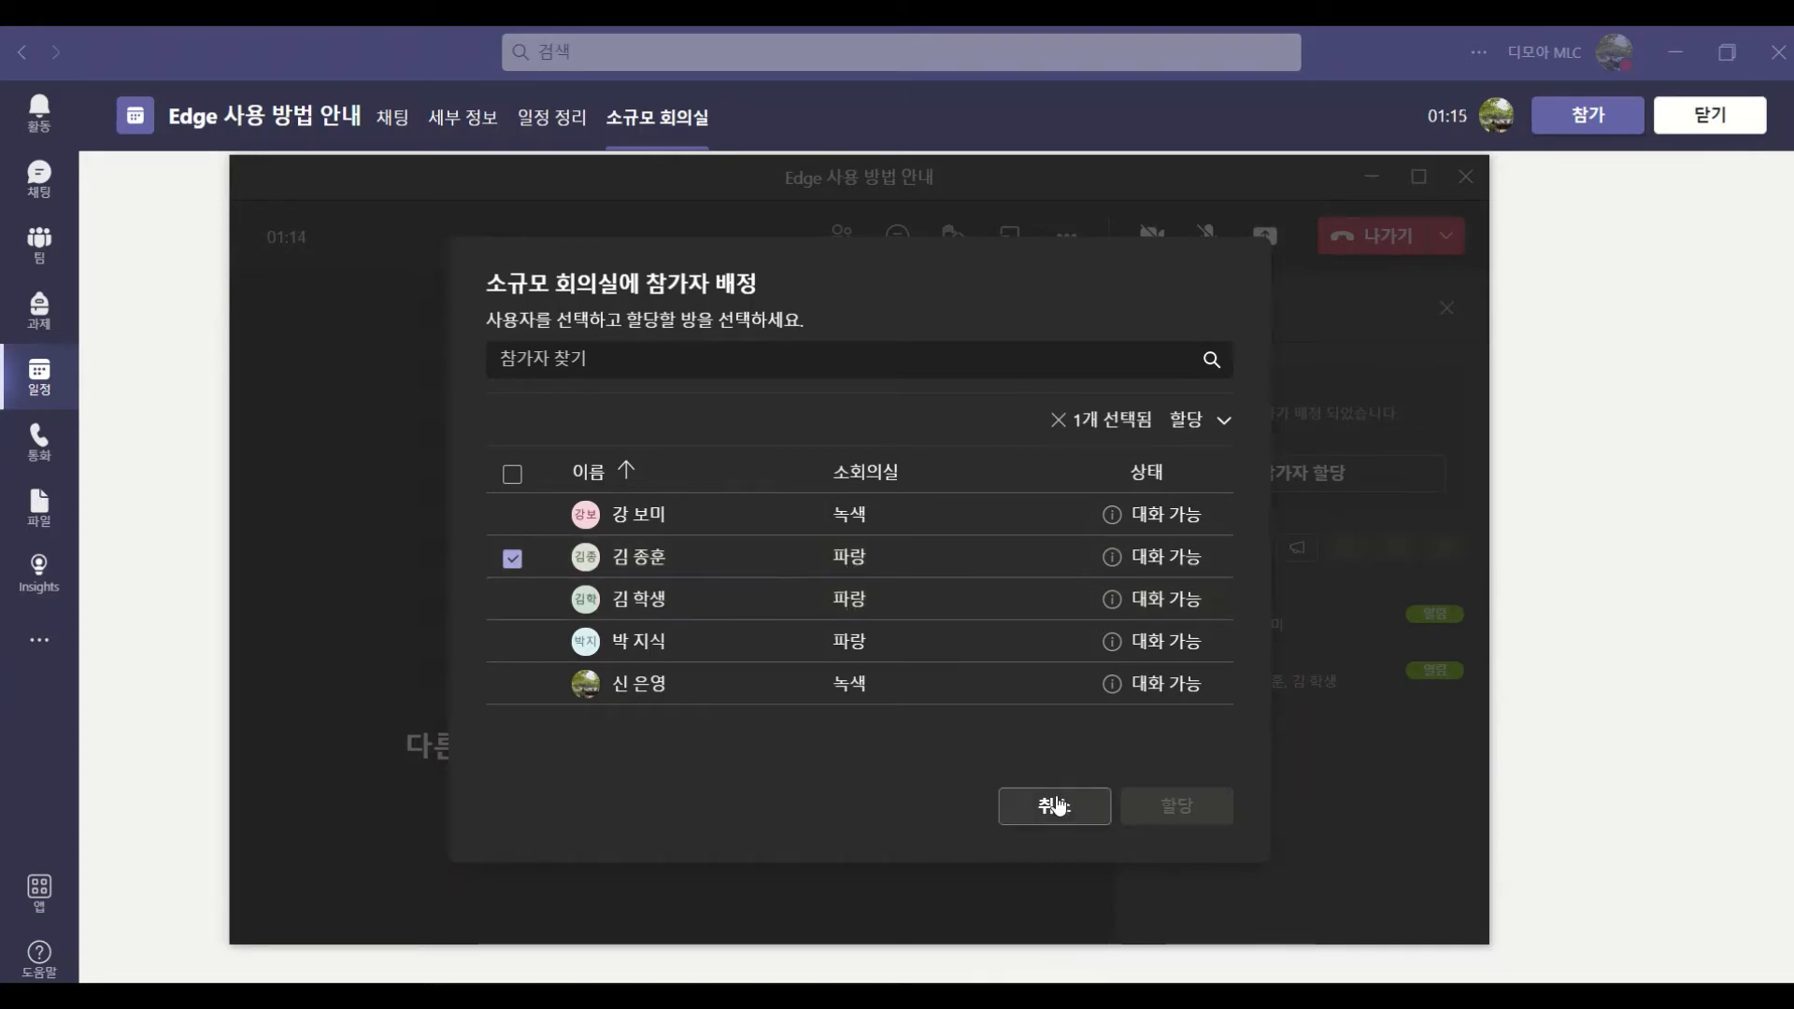
click(1051, 806)
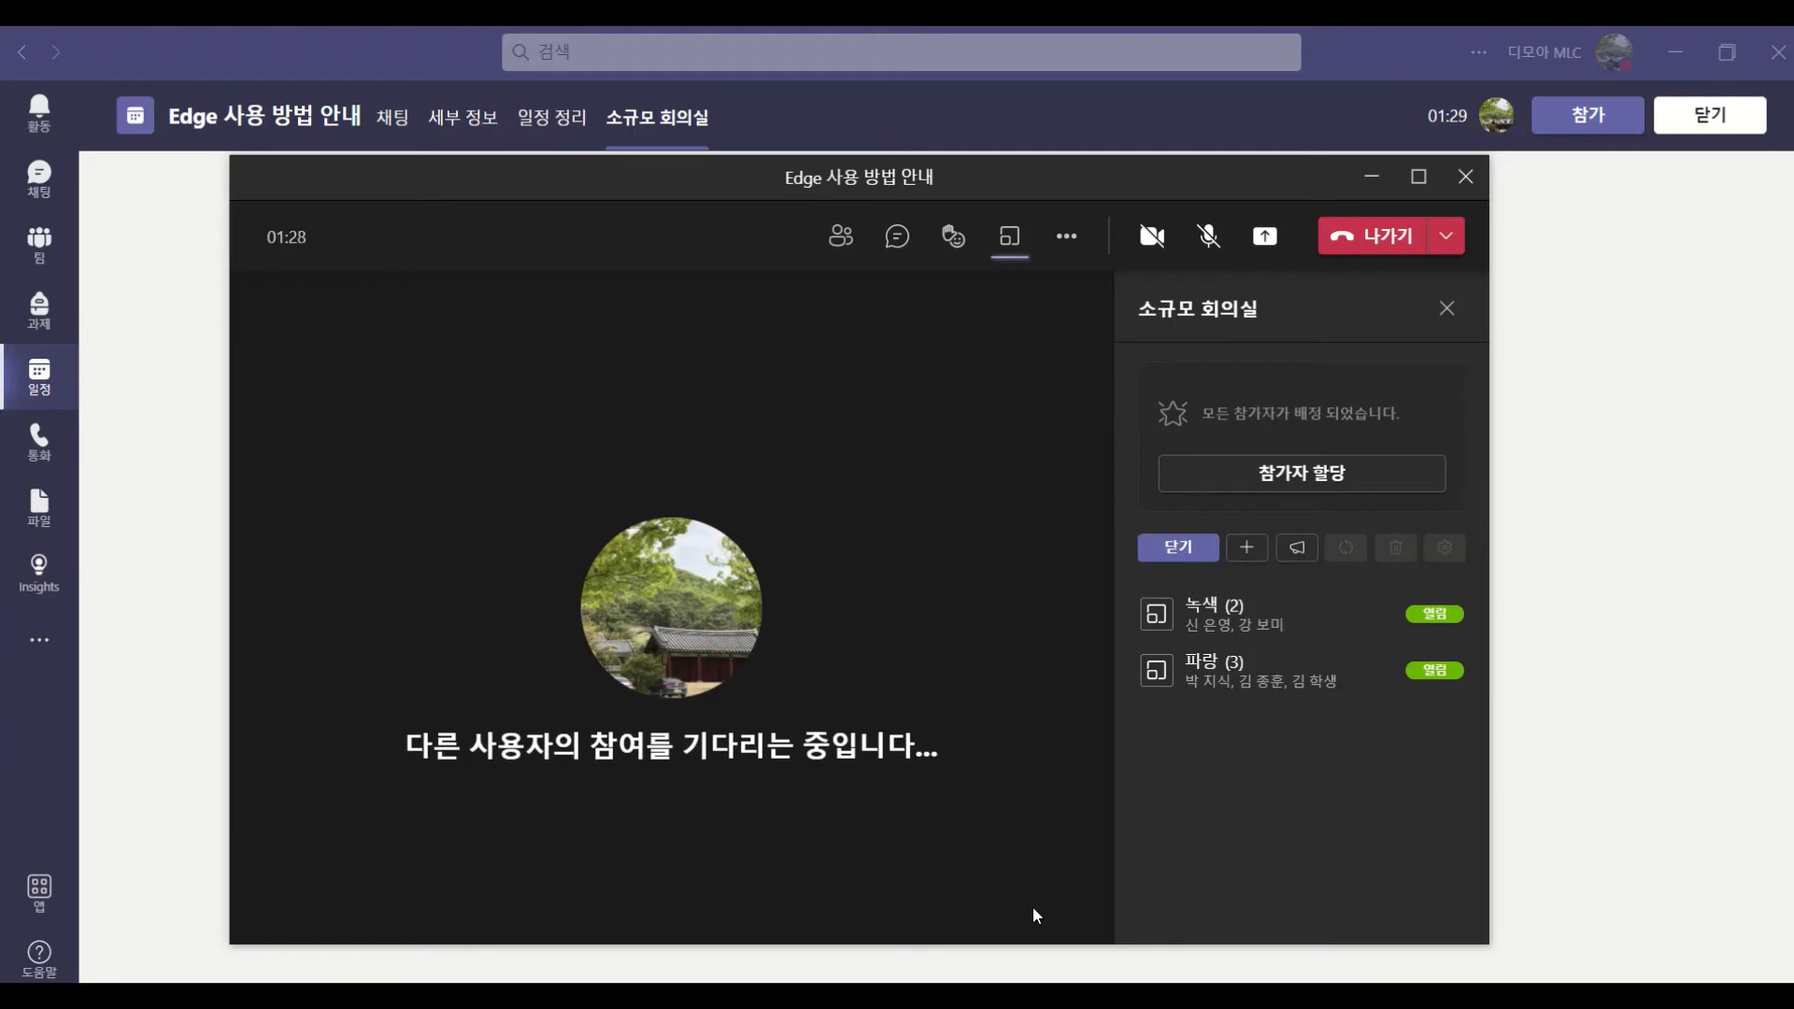
Switch to the PowerPoint presentation about setting up breakout rooms in advance (Microsoft Teams_소규모회의실).
click(1017, 998)
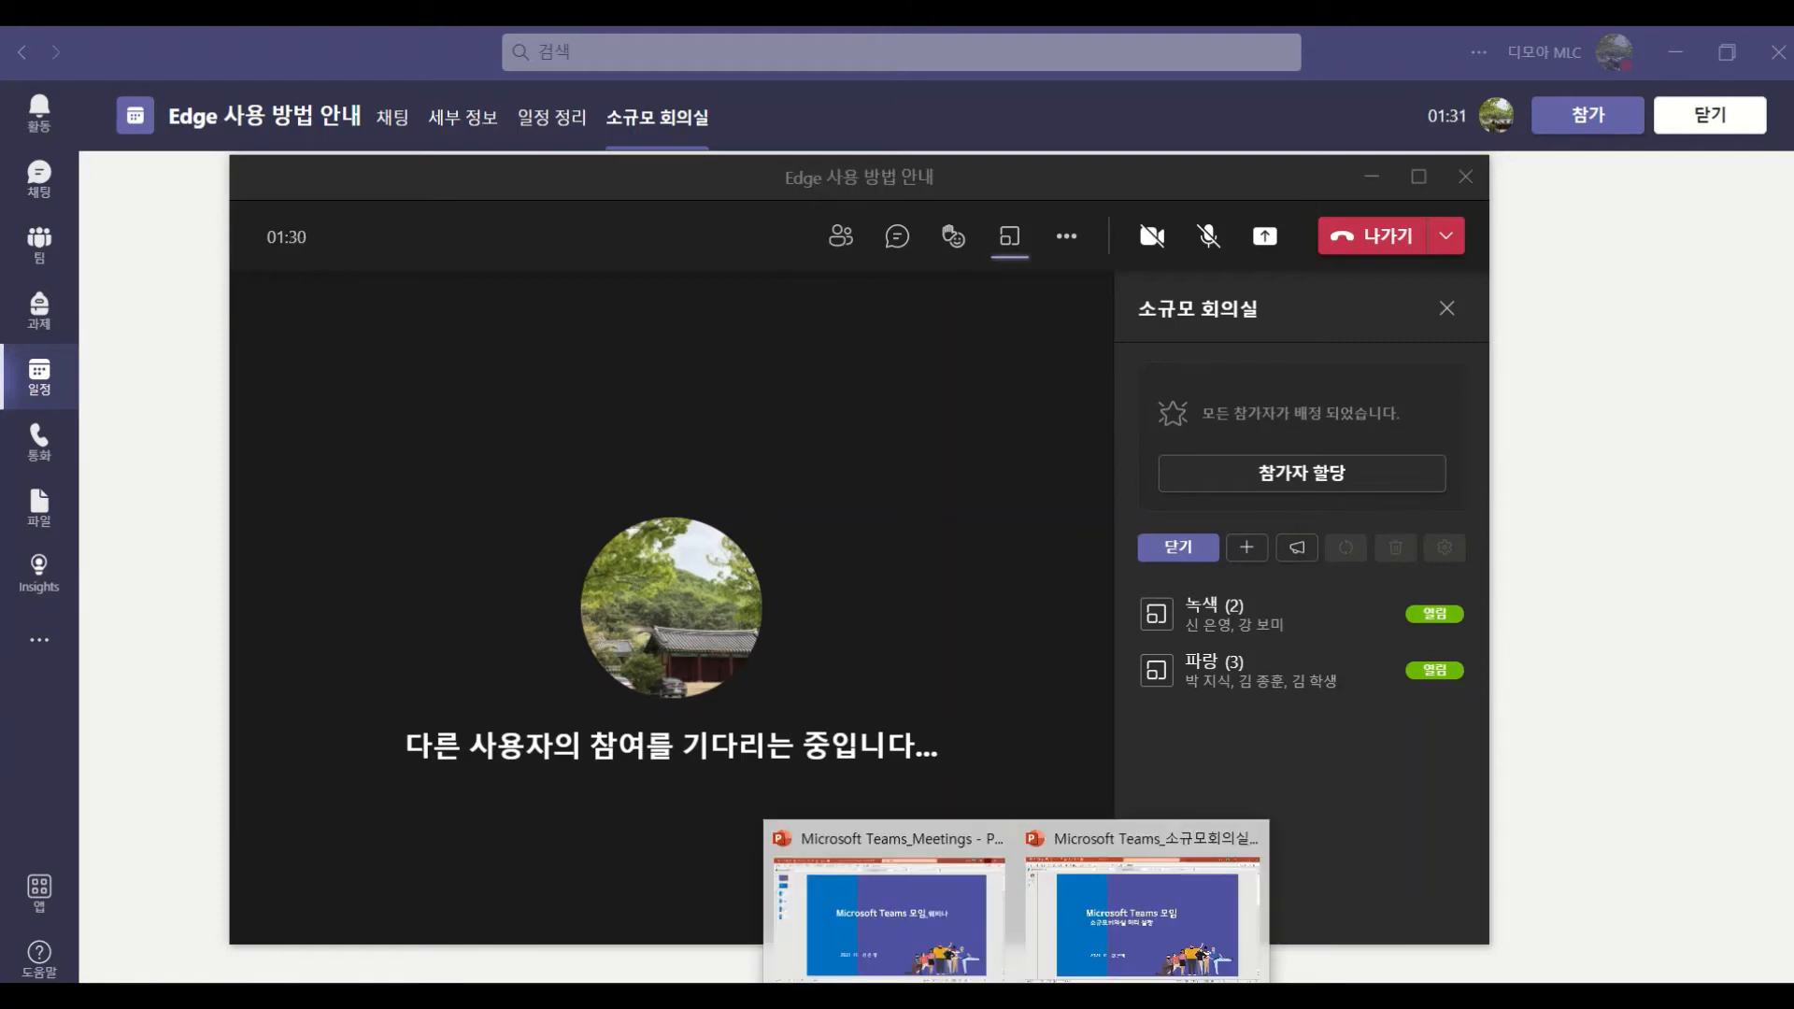
click(1074, 946)
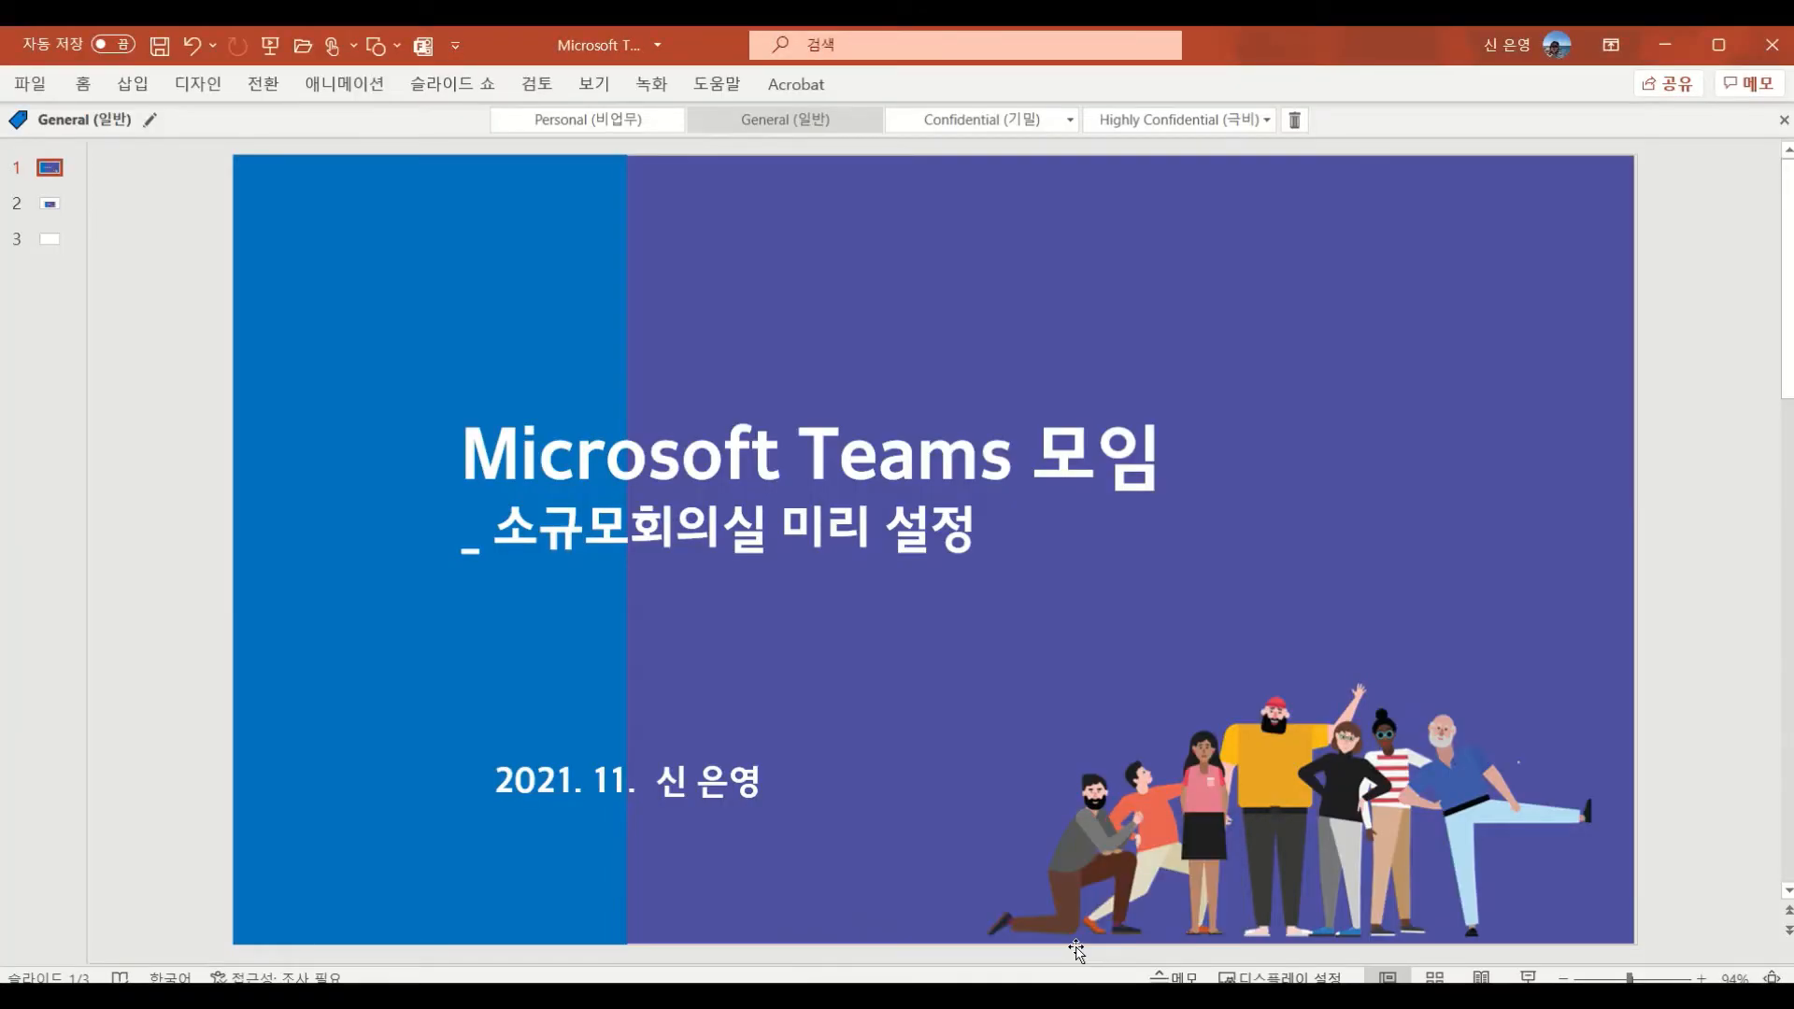